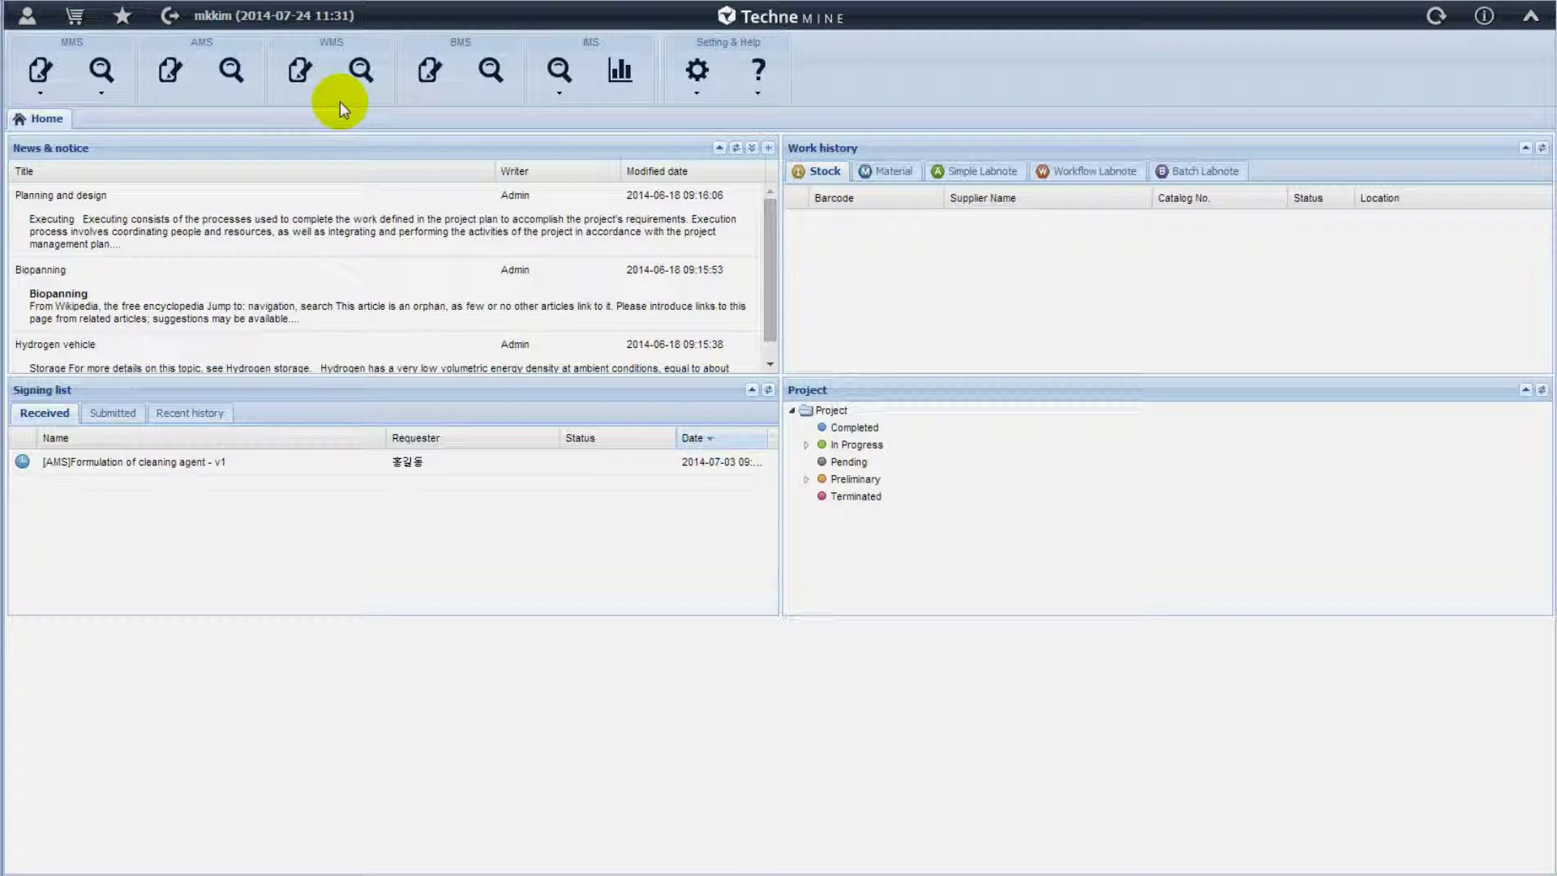
Start registering a new workflow labnote under the project High-capacity lithium-ion battery
left_click(299, 69)
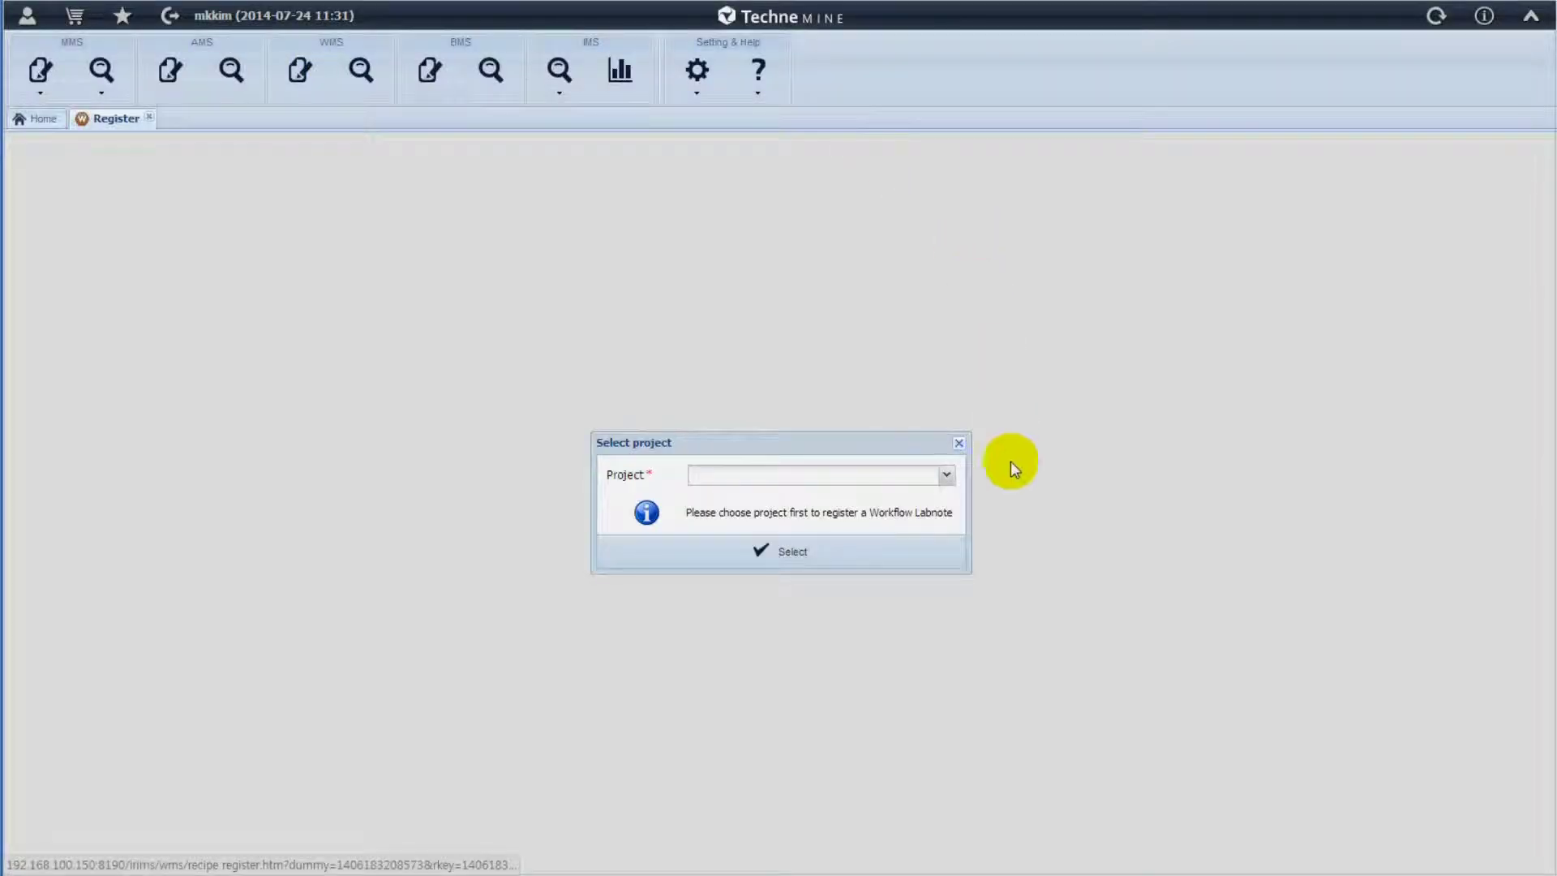
left_click(947, 477)
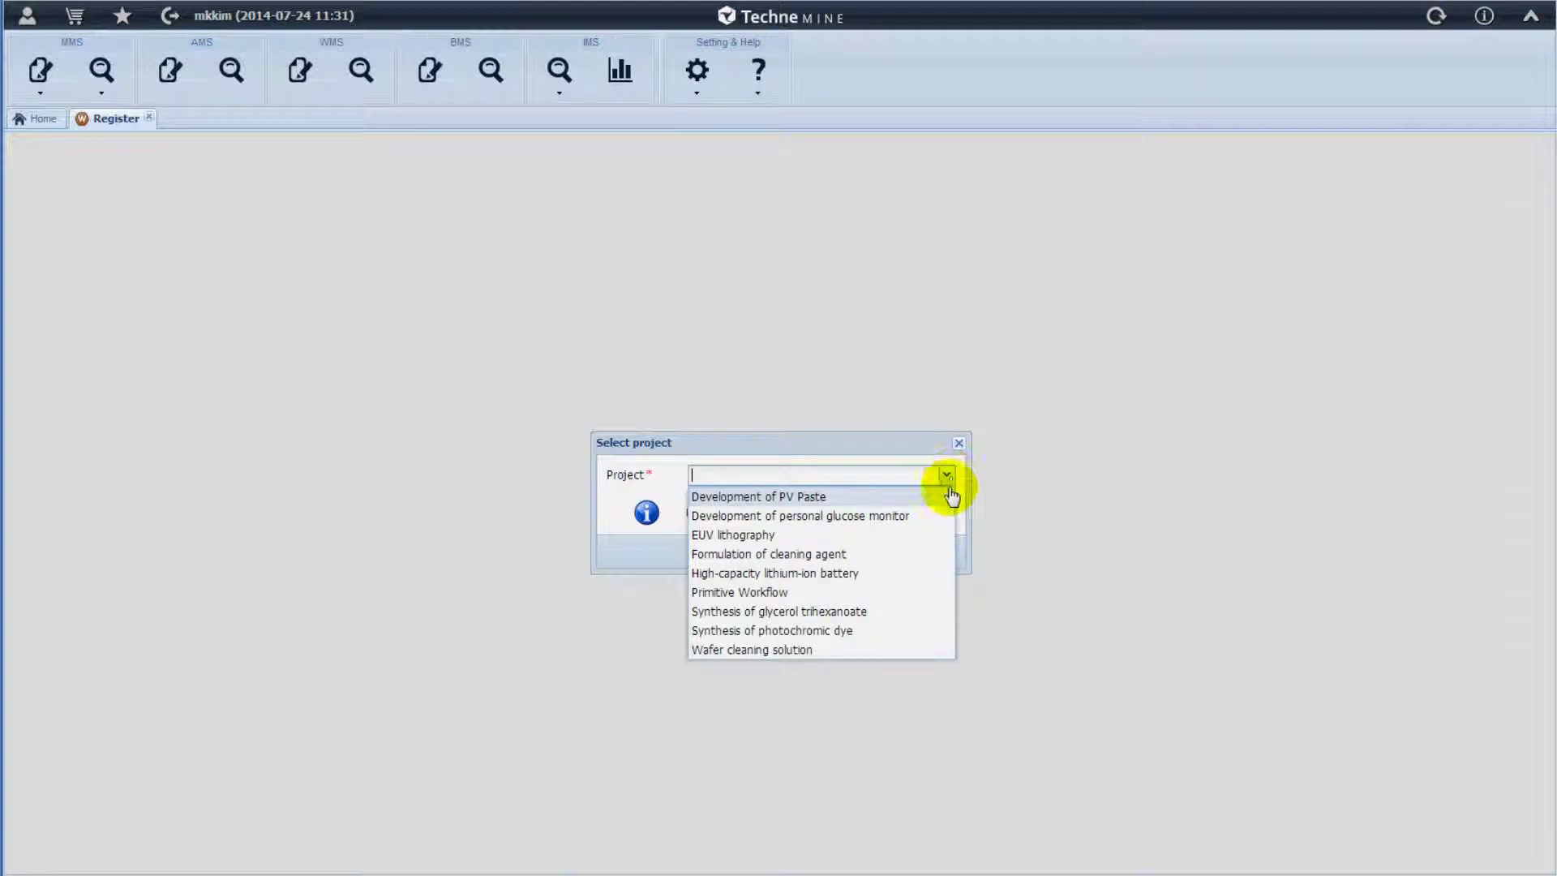
left_click(826, 572)
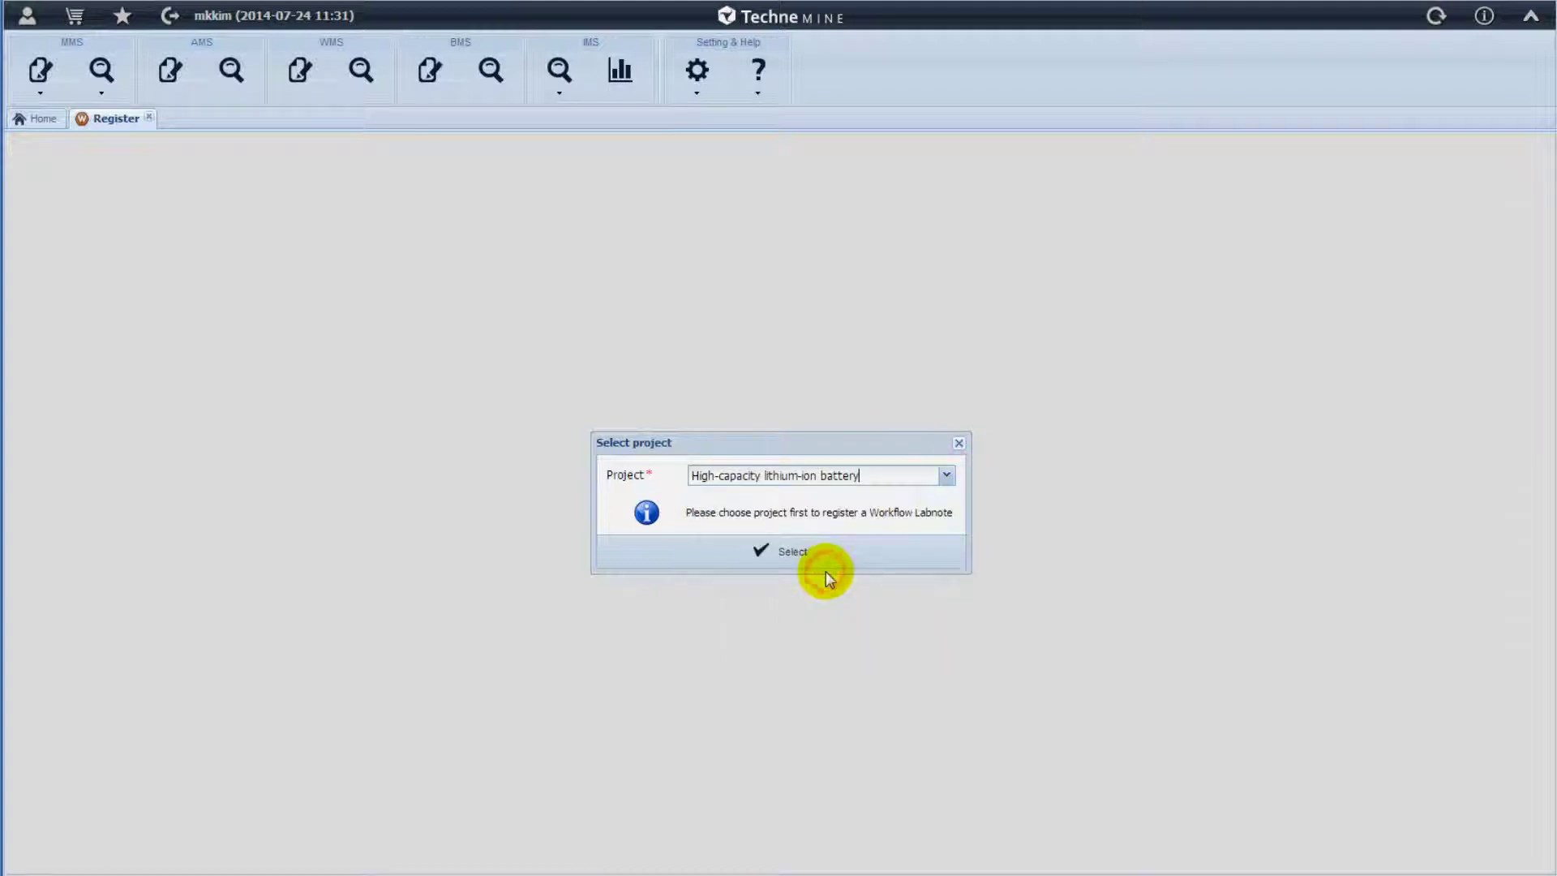
left_click(789, 558)
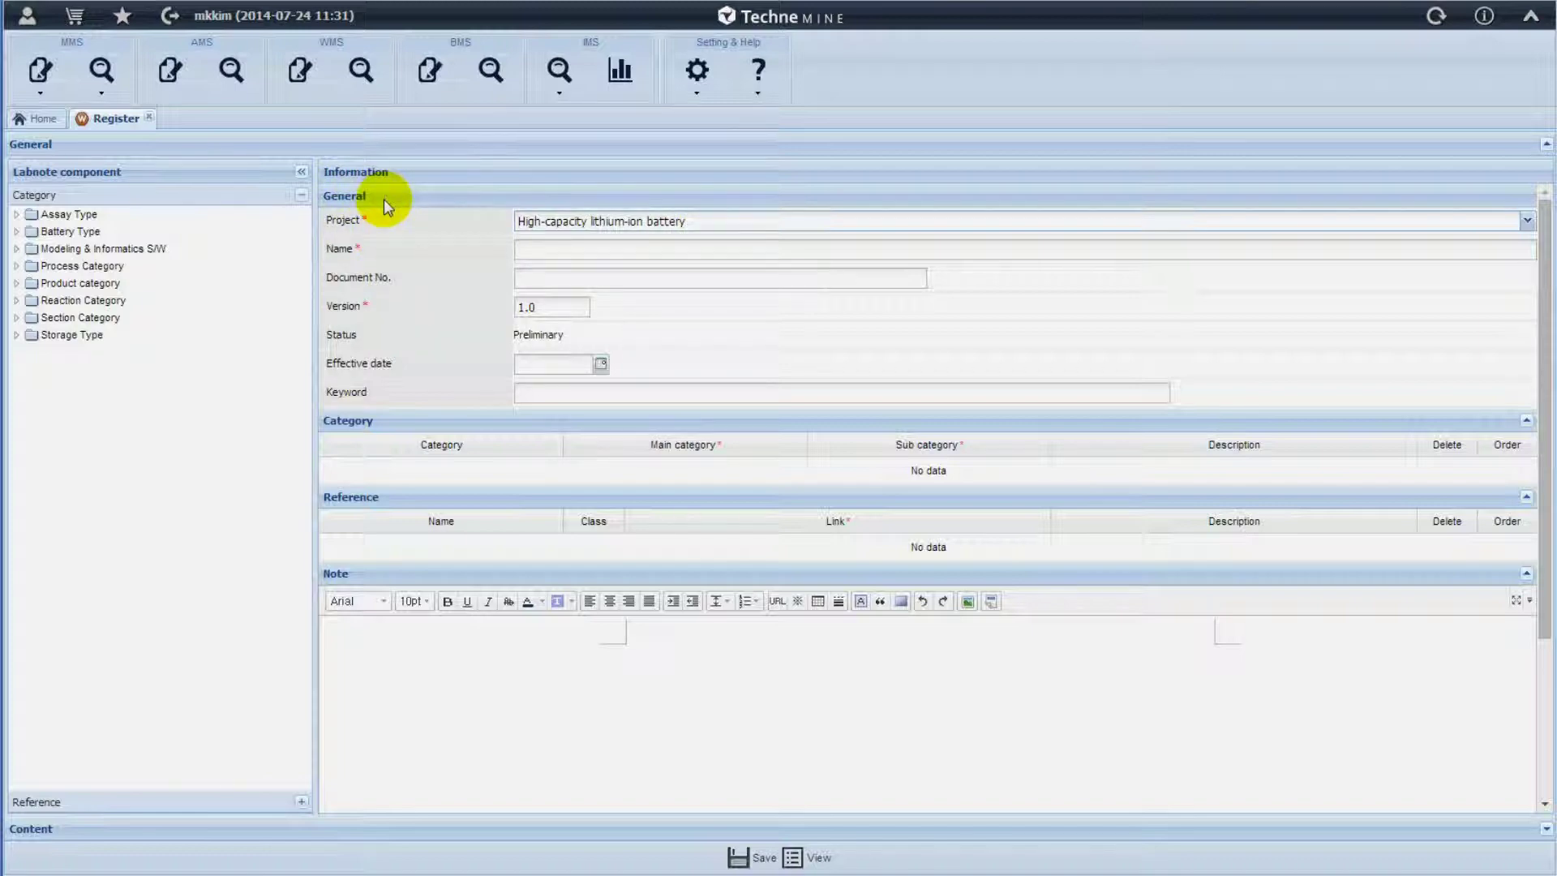
Enter "test" as the labnote's name in its general information
left_click(76, 838)
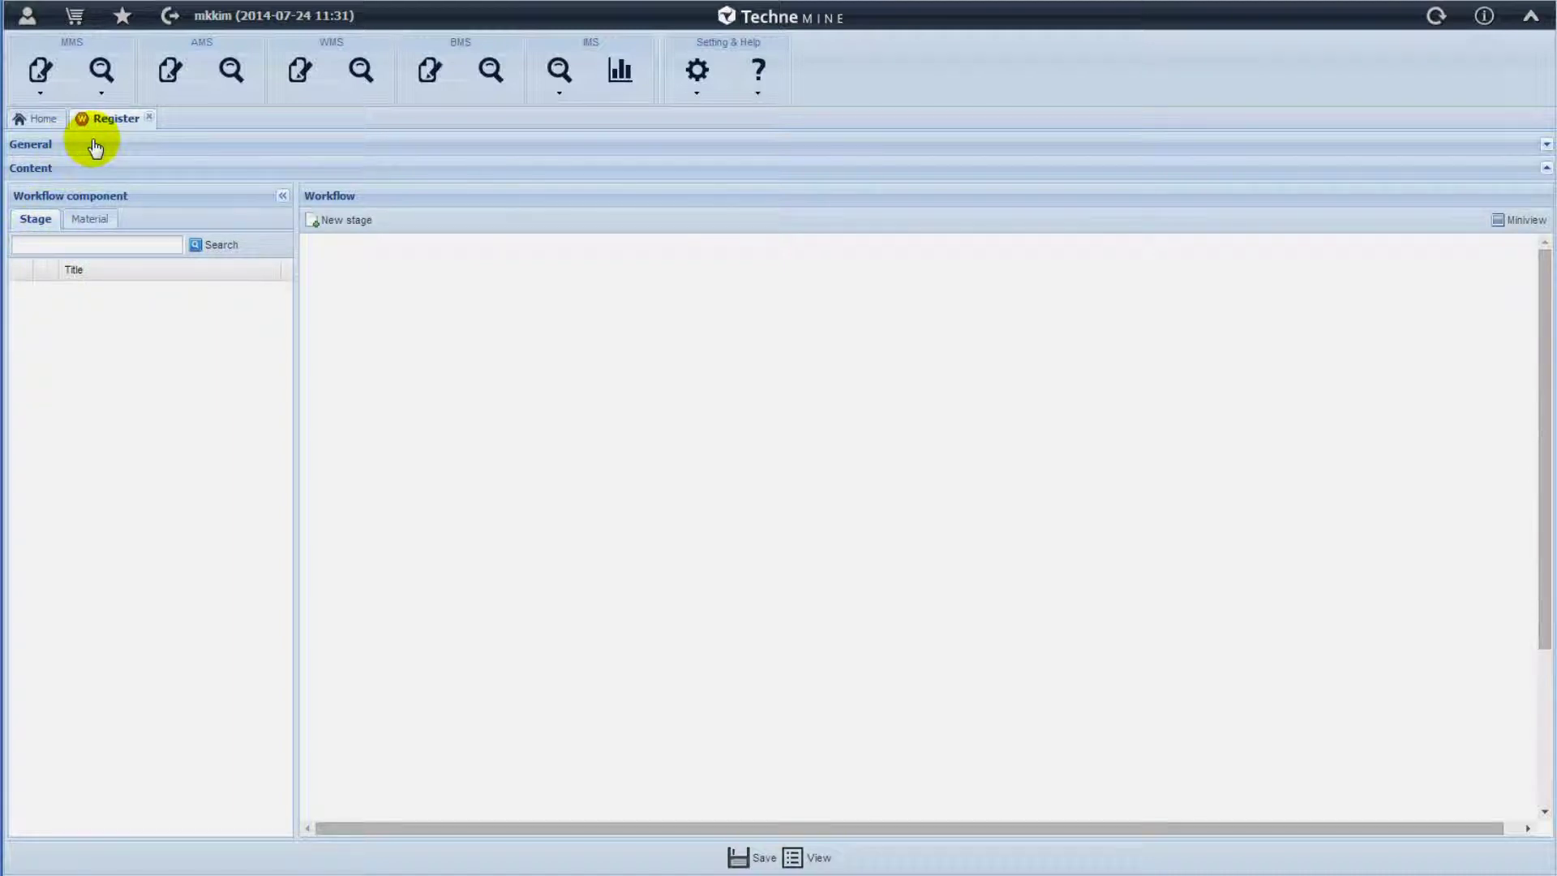
left_click(95, 146)
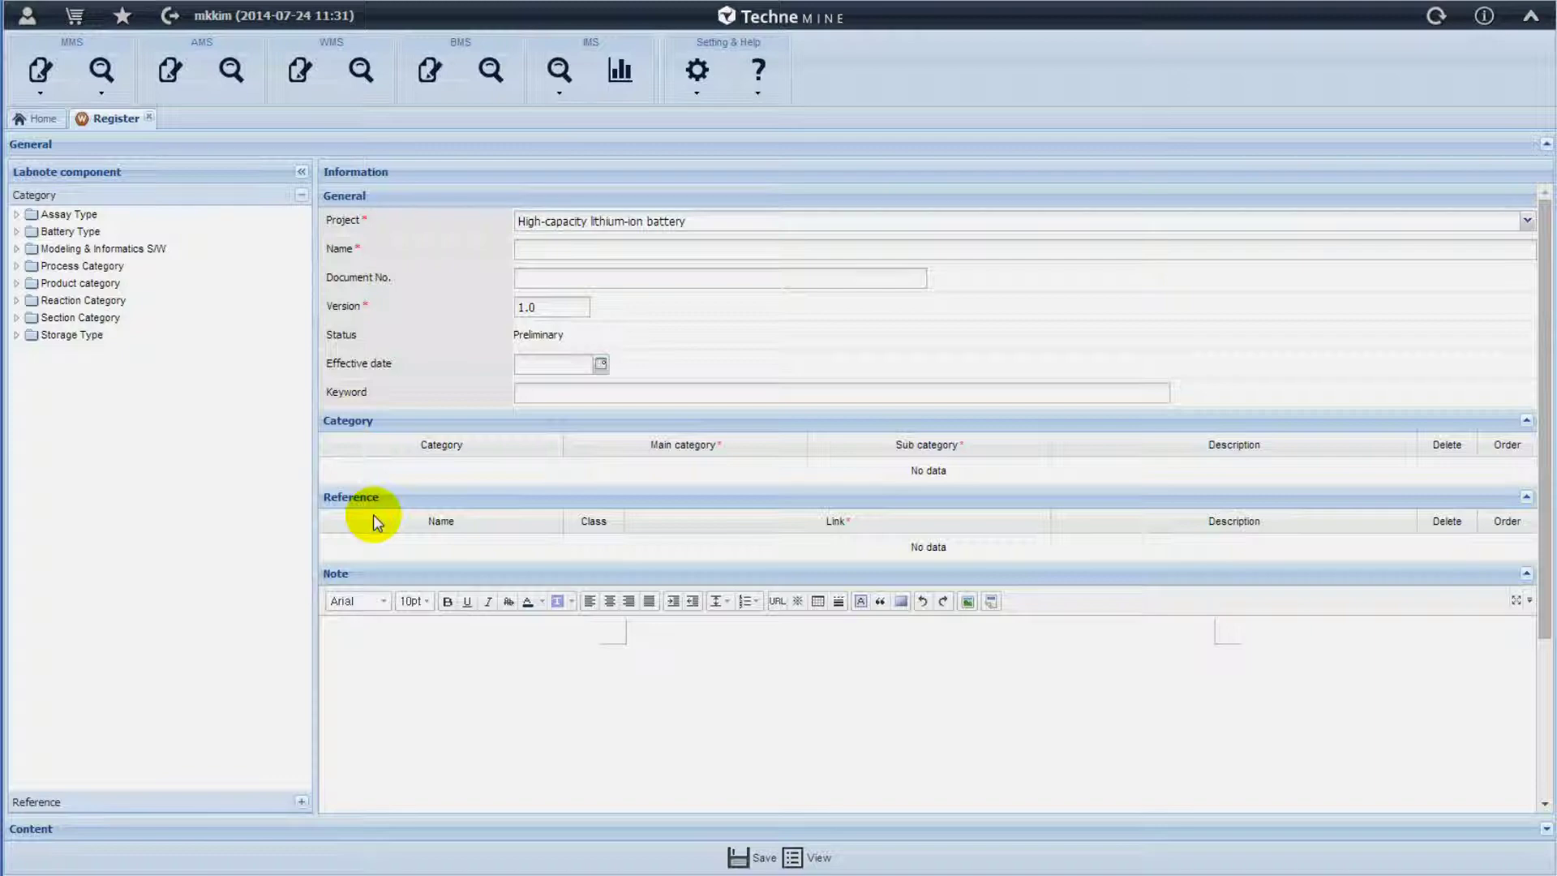
left_click(546, 250)
type("test")
left_click(543, 276)
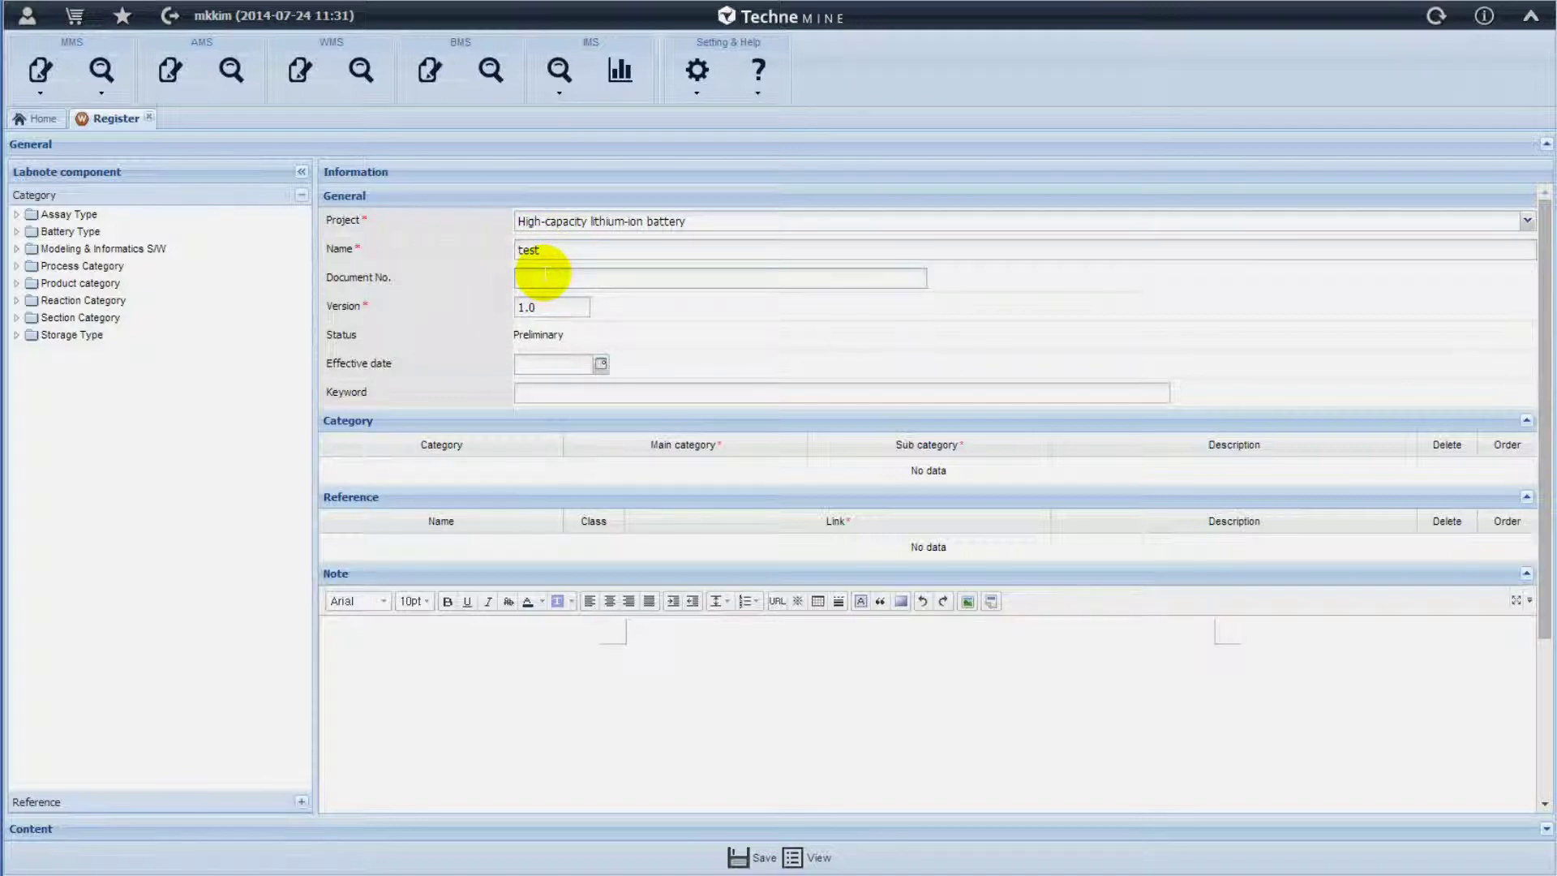
left_click(556, 309)
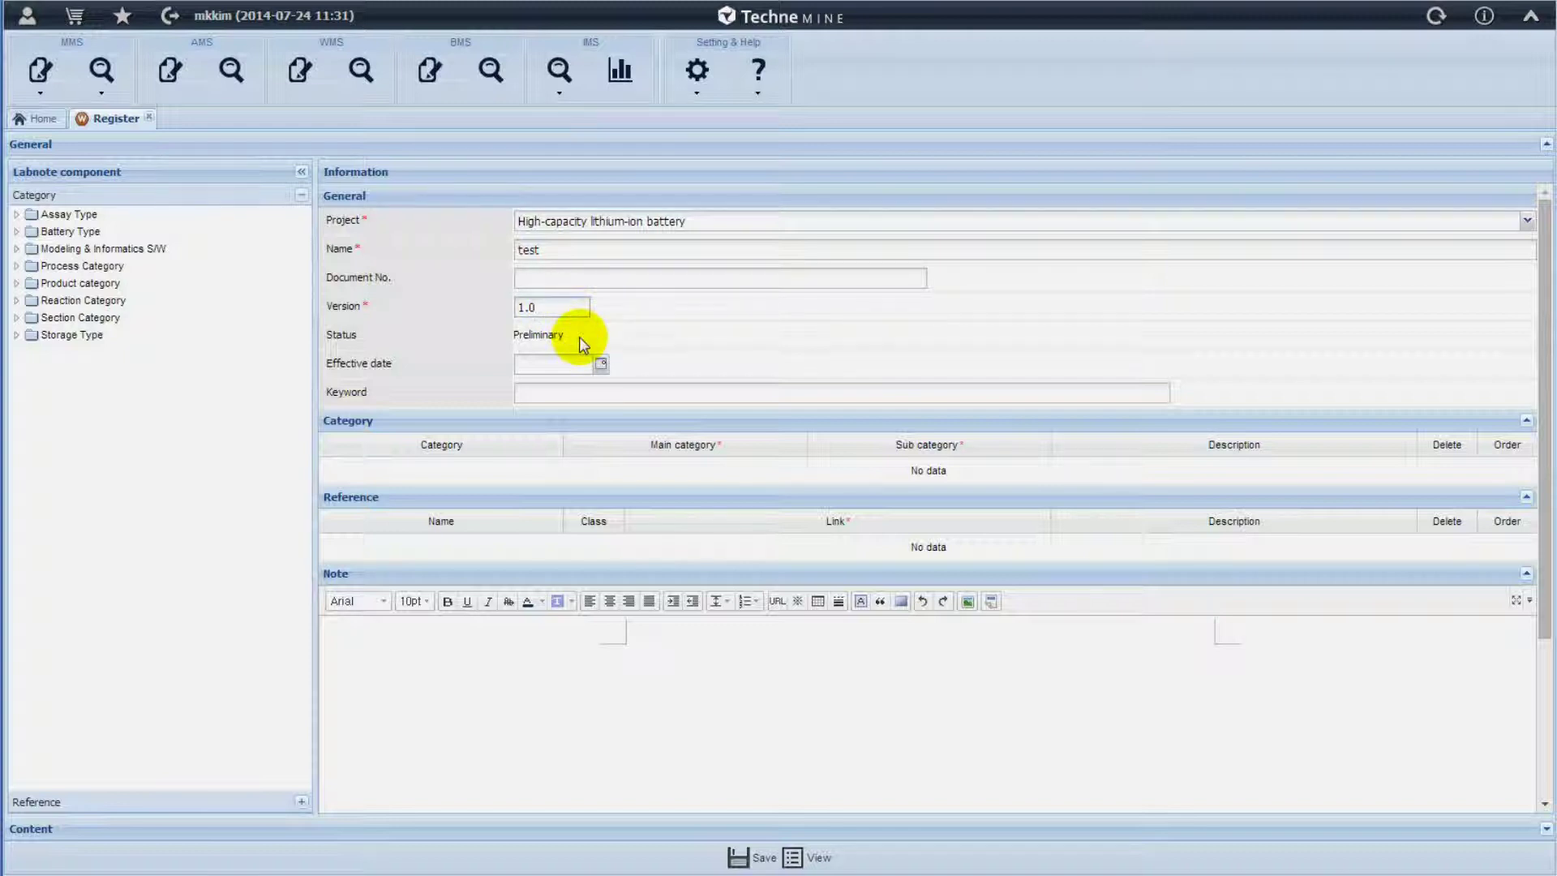
Set the labnote's effective date to 07/24/2014 and enter the keywords "battery, LIB"
left_click(601, 363)
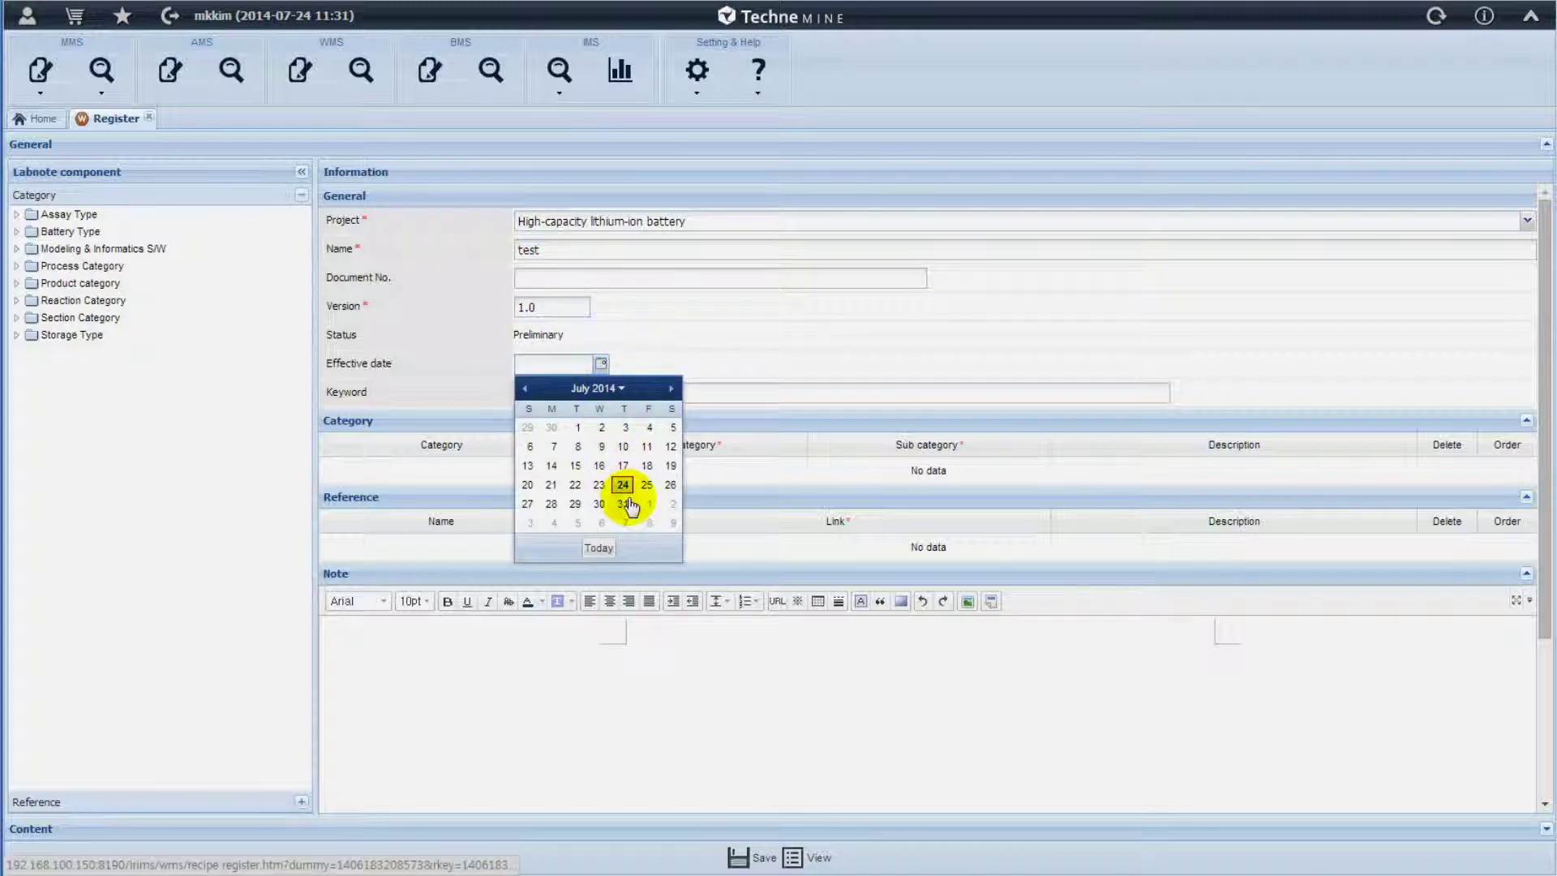
left_click(622, 484)
left_click(602, 388)
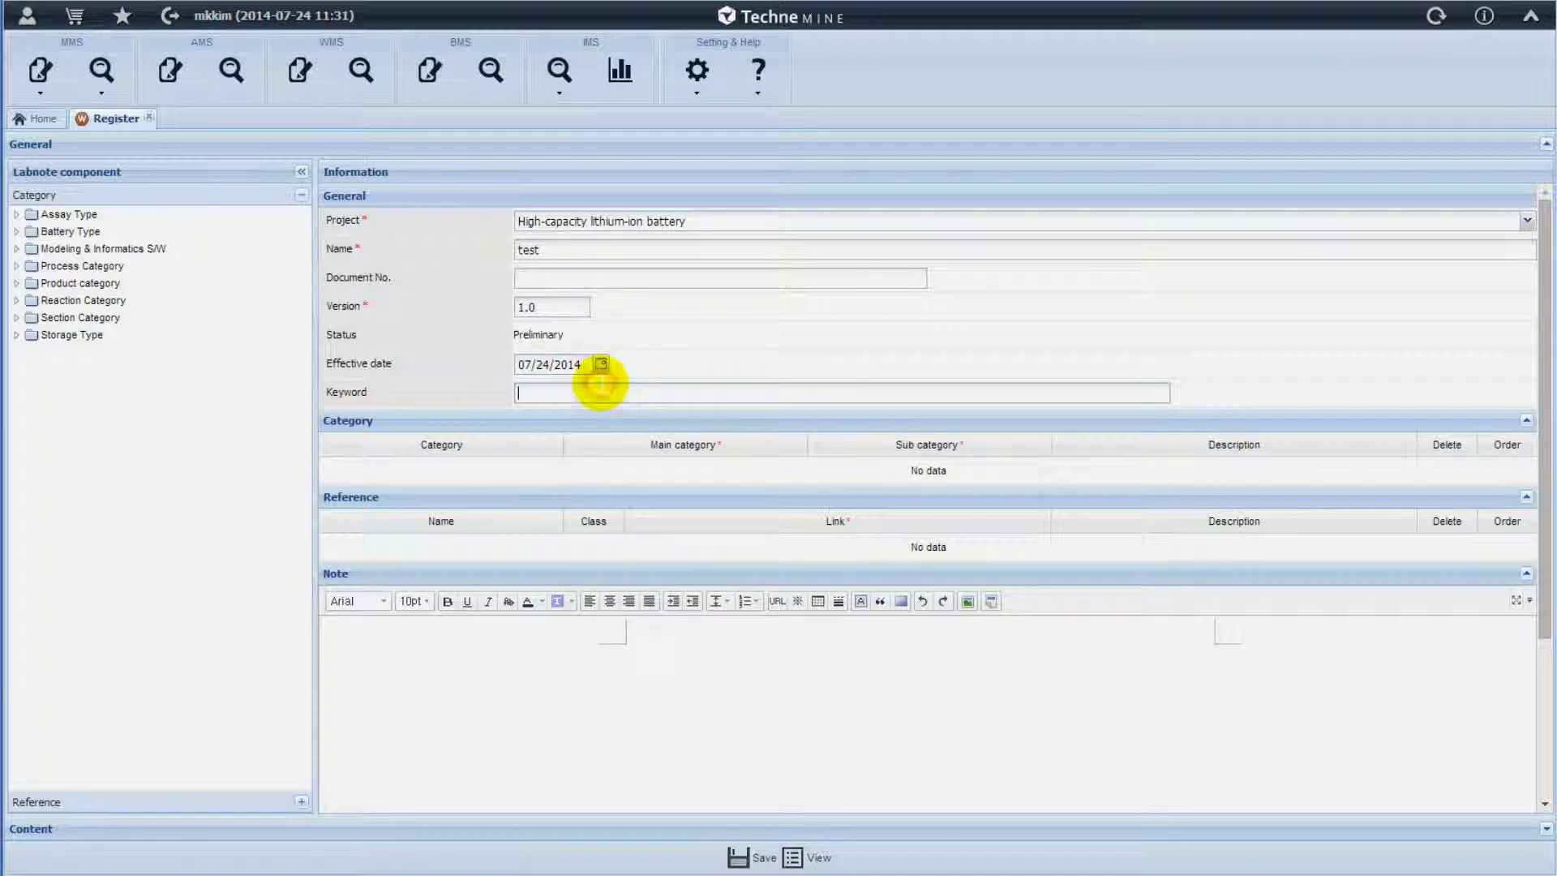
type("battery, ")
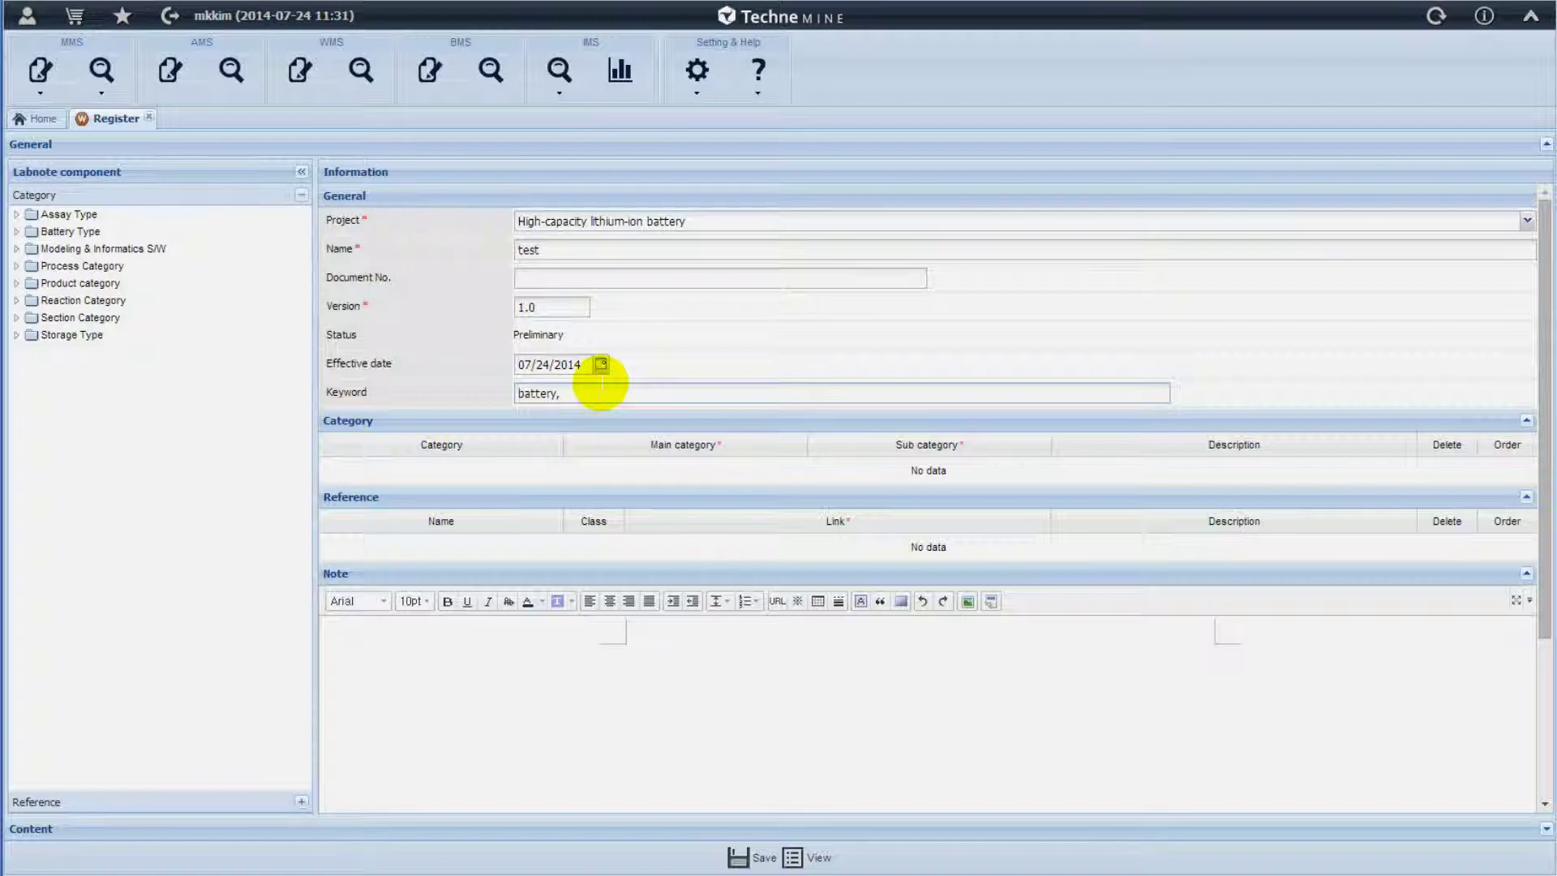
type("LIB")
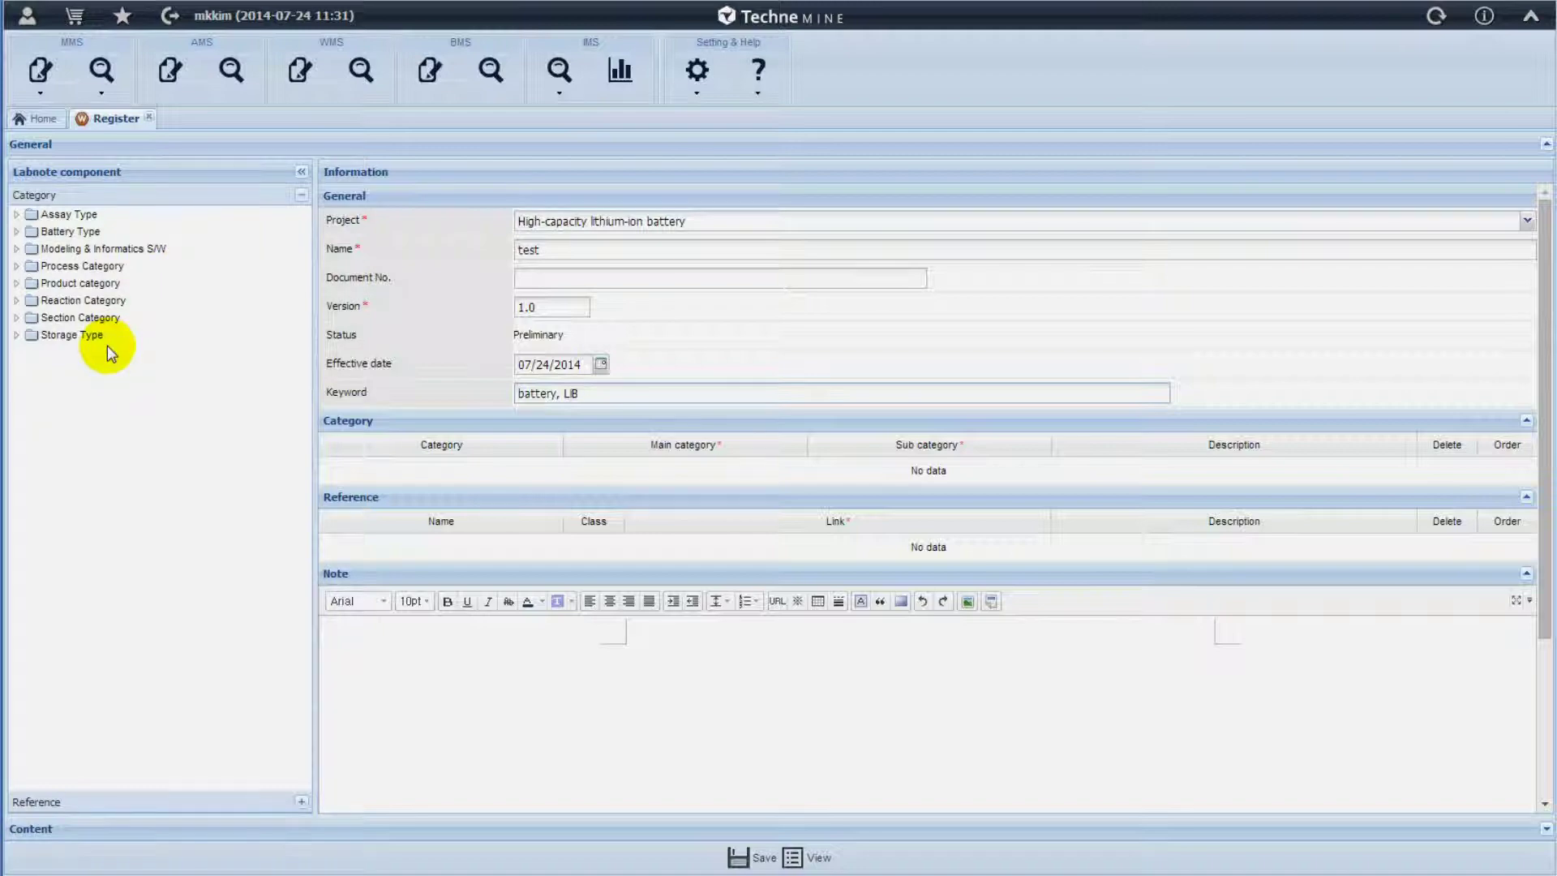
Add two Initial Development entries from Section Category to the labnote's category list
left_click(16, 317)
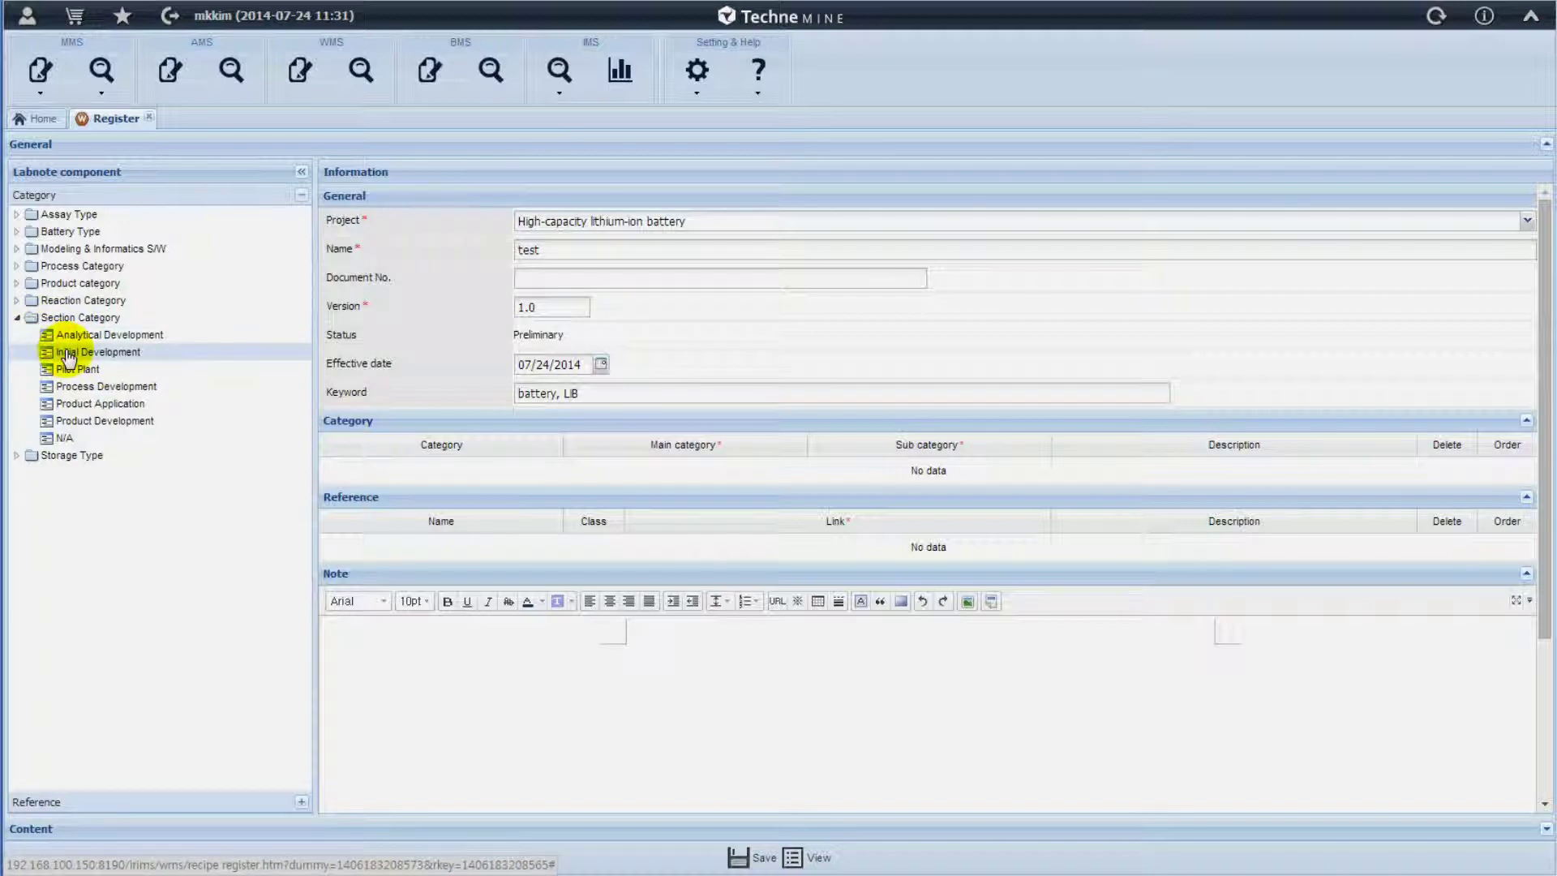
left_click_drag(68, 354, 347, 456)
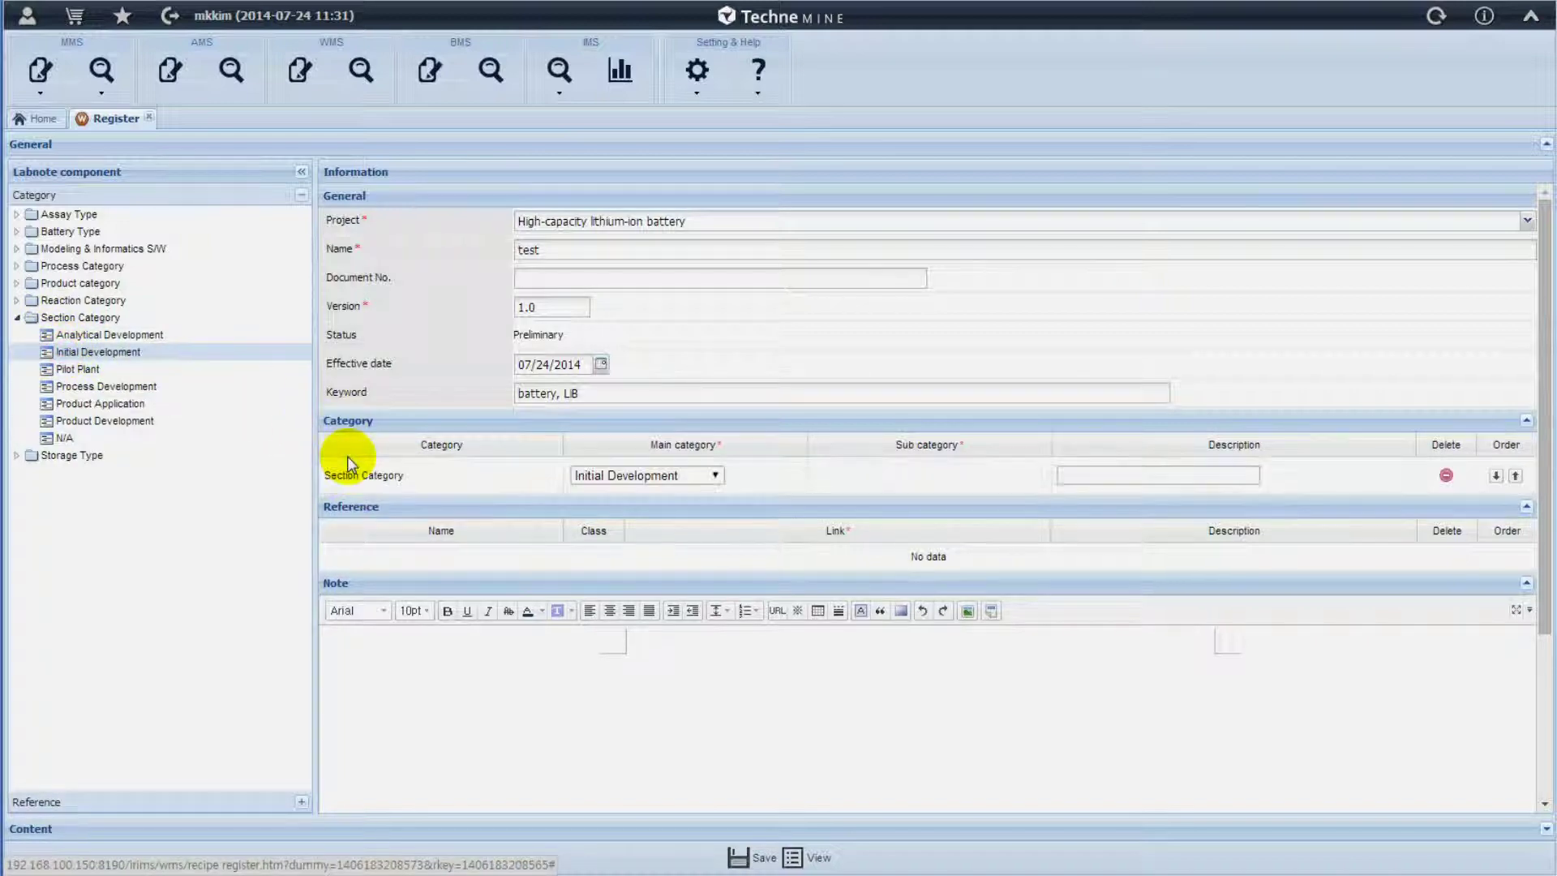
double_click(98, 356)
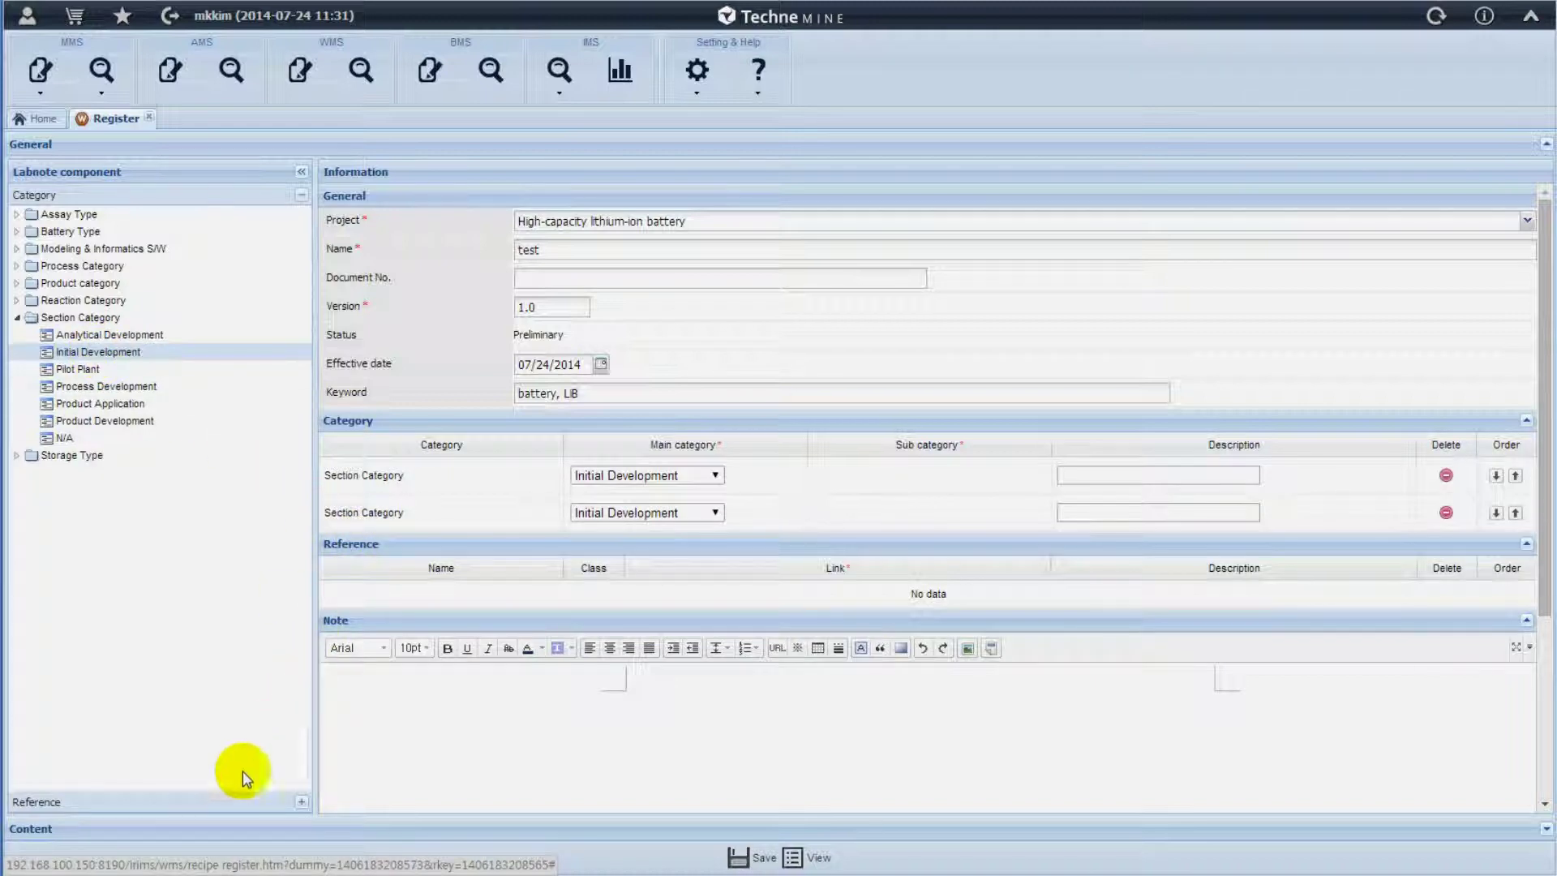
Add Paper and Patent references to the labnote and set the Paper reference's class to Text
left_click(210, 803)
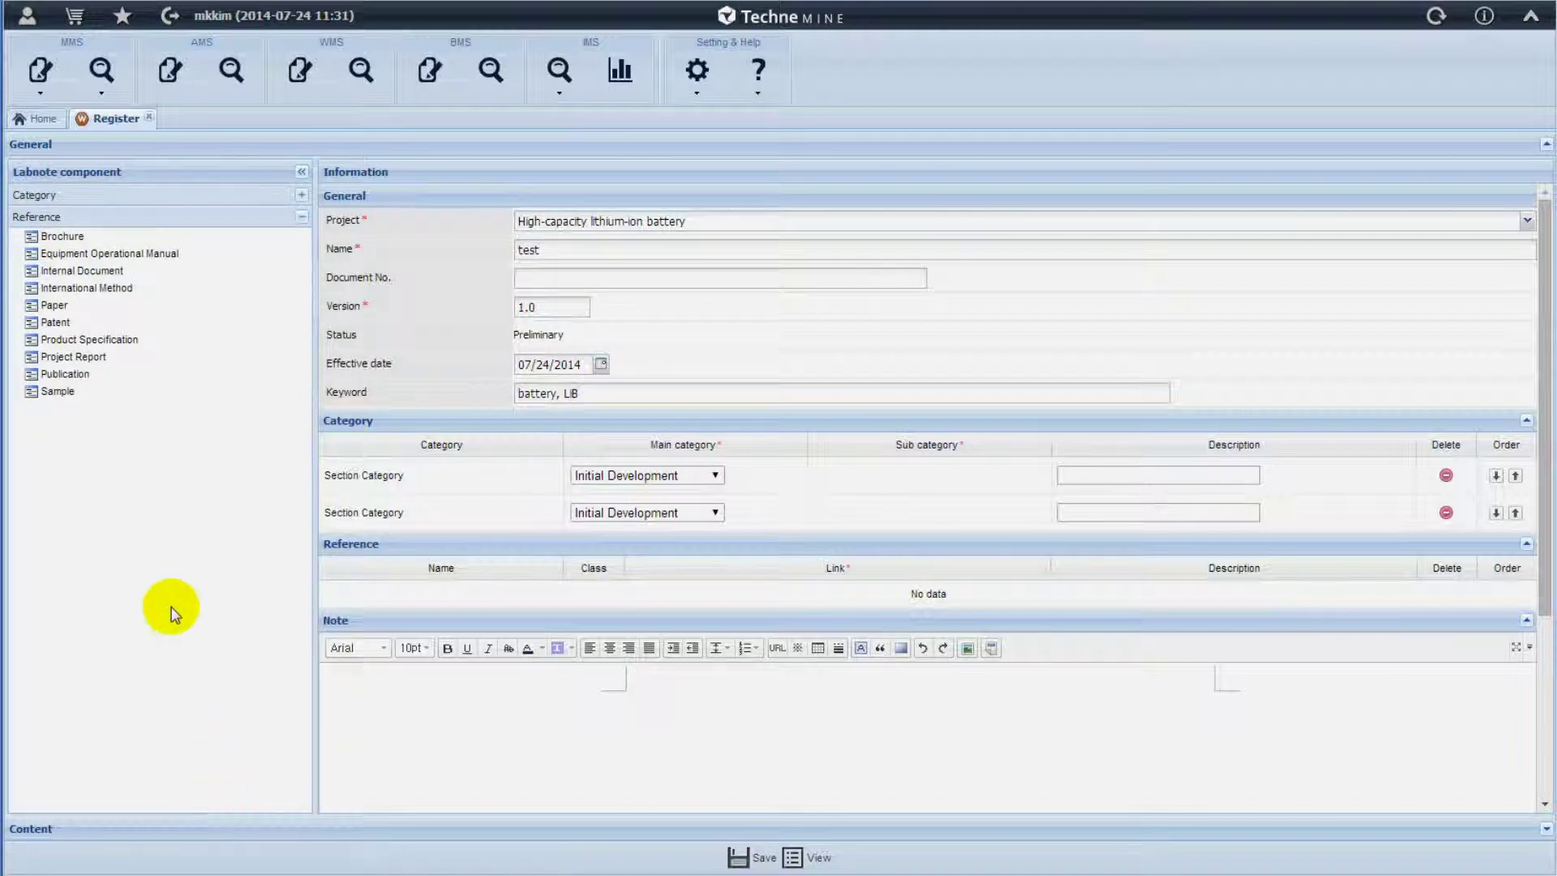
left_click(56, 307)
left_click(51, 324)
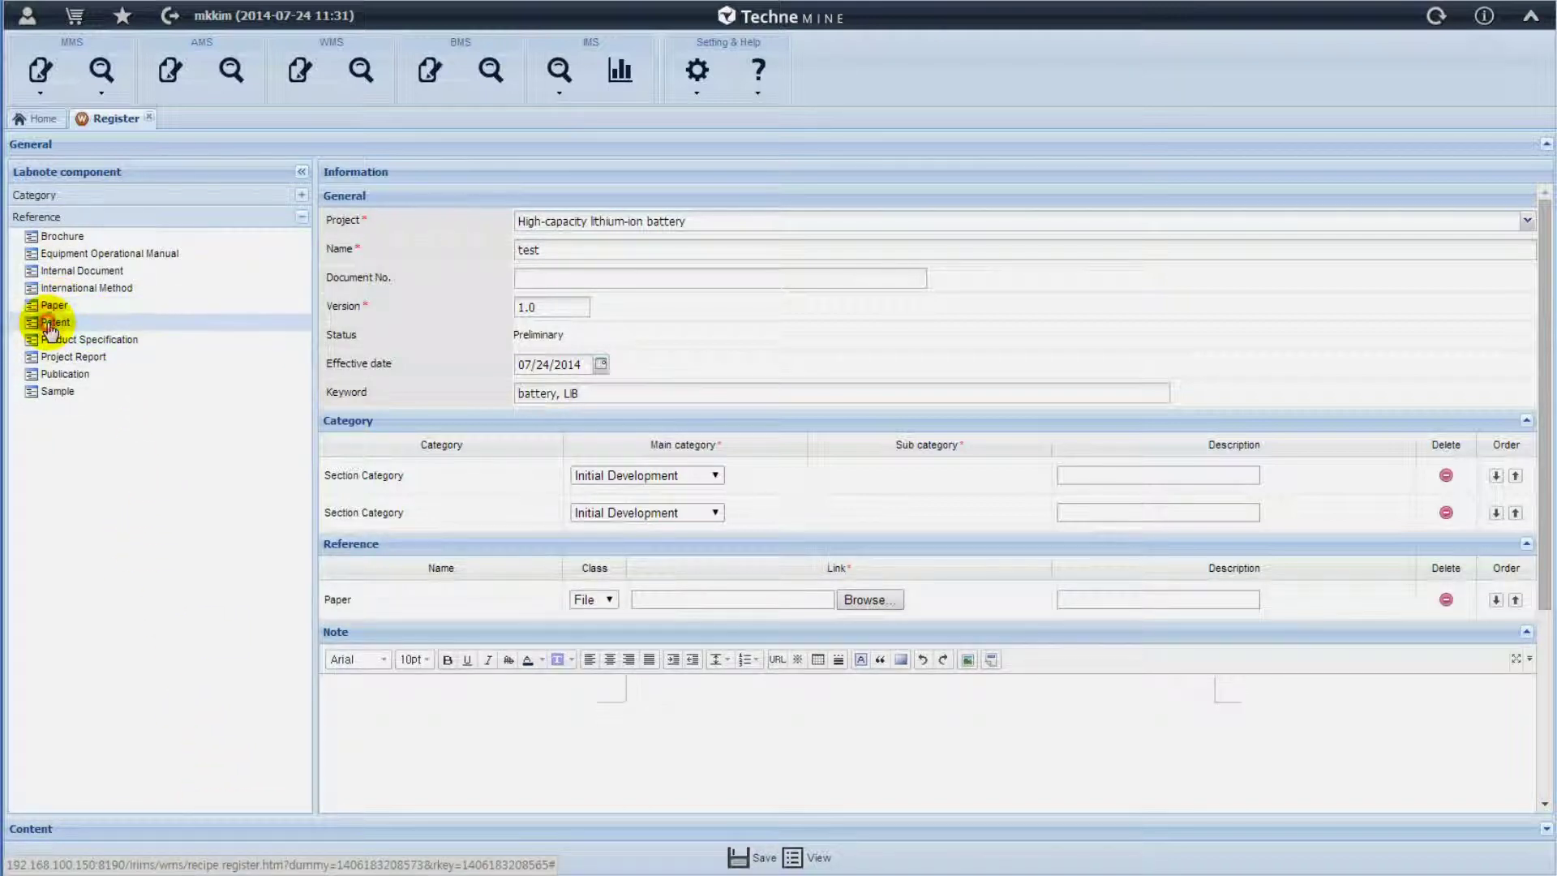
left_click(610, 600)
left_click(591, 629)
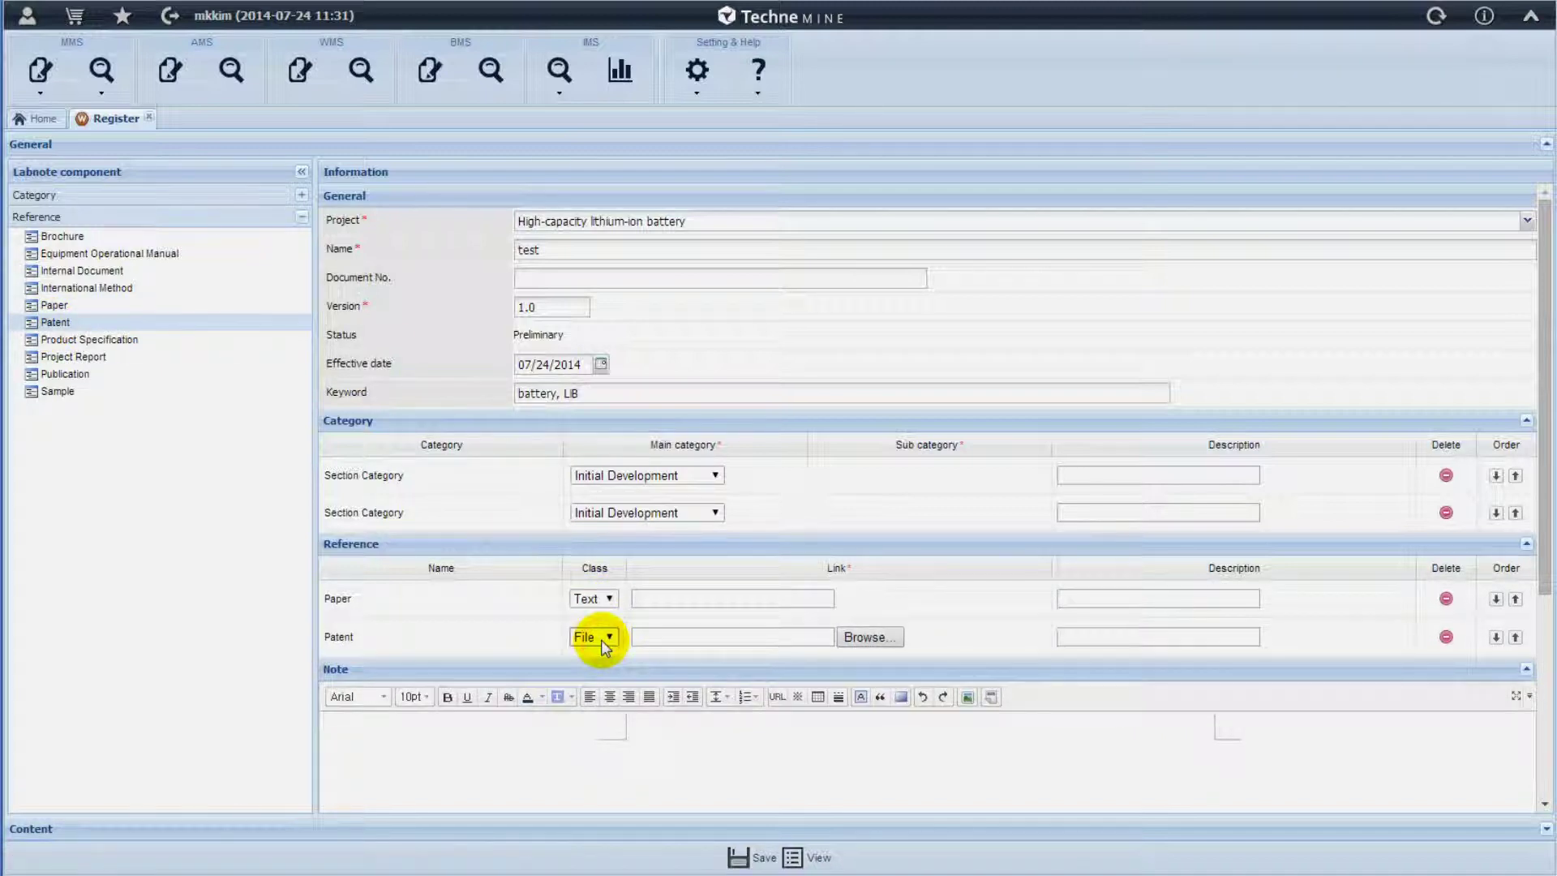
left_click(609, 600)
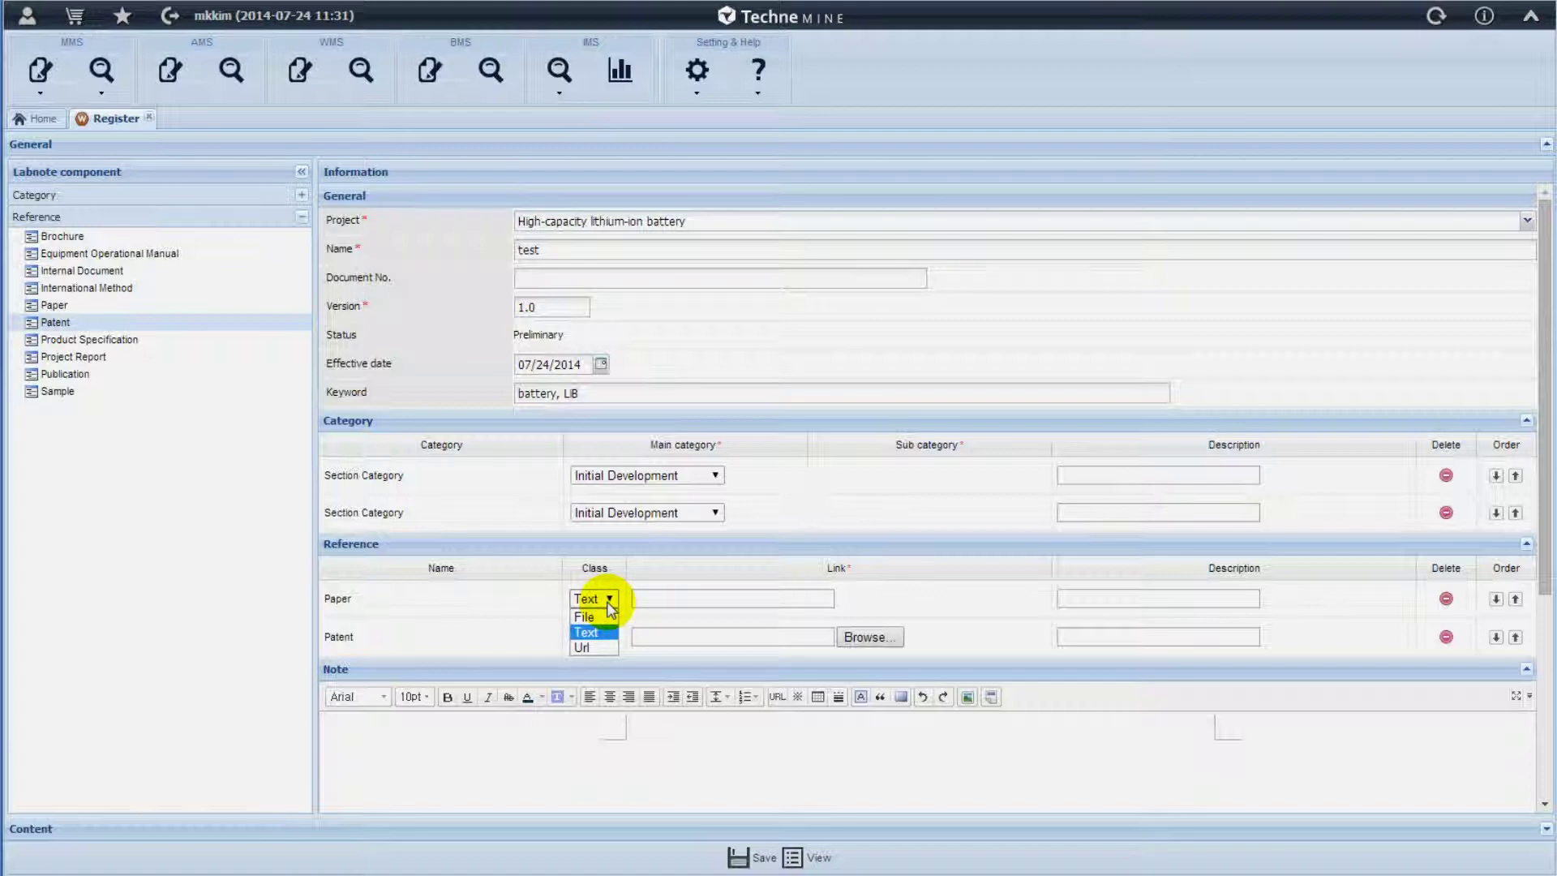
left_click(610, 605)
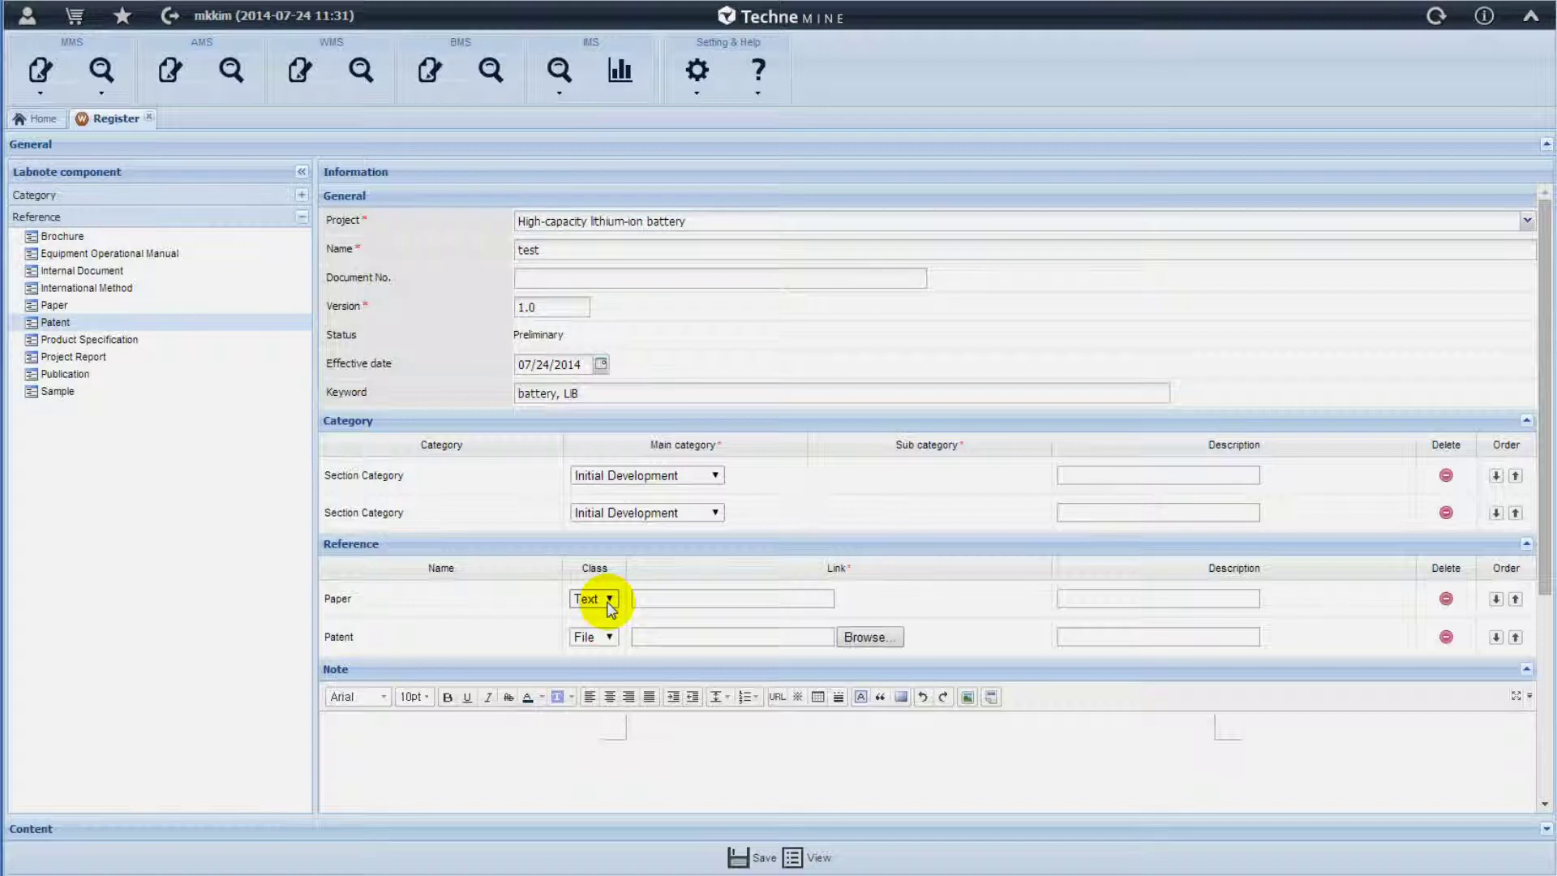
Search the stage components in the workflow content section for "a"
left_click(454, 828)
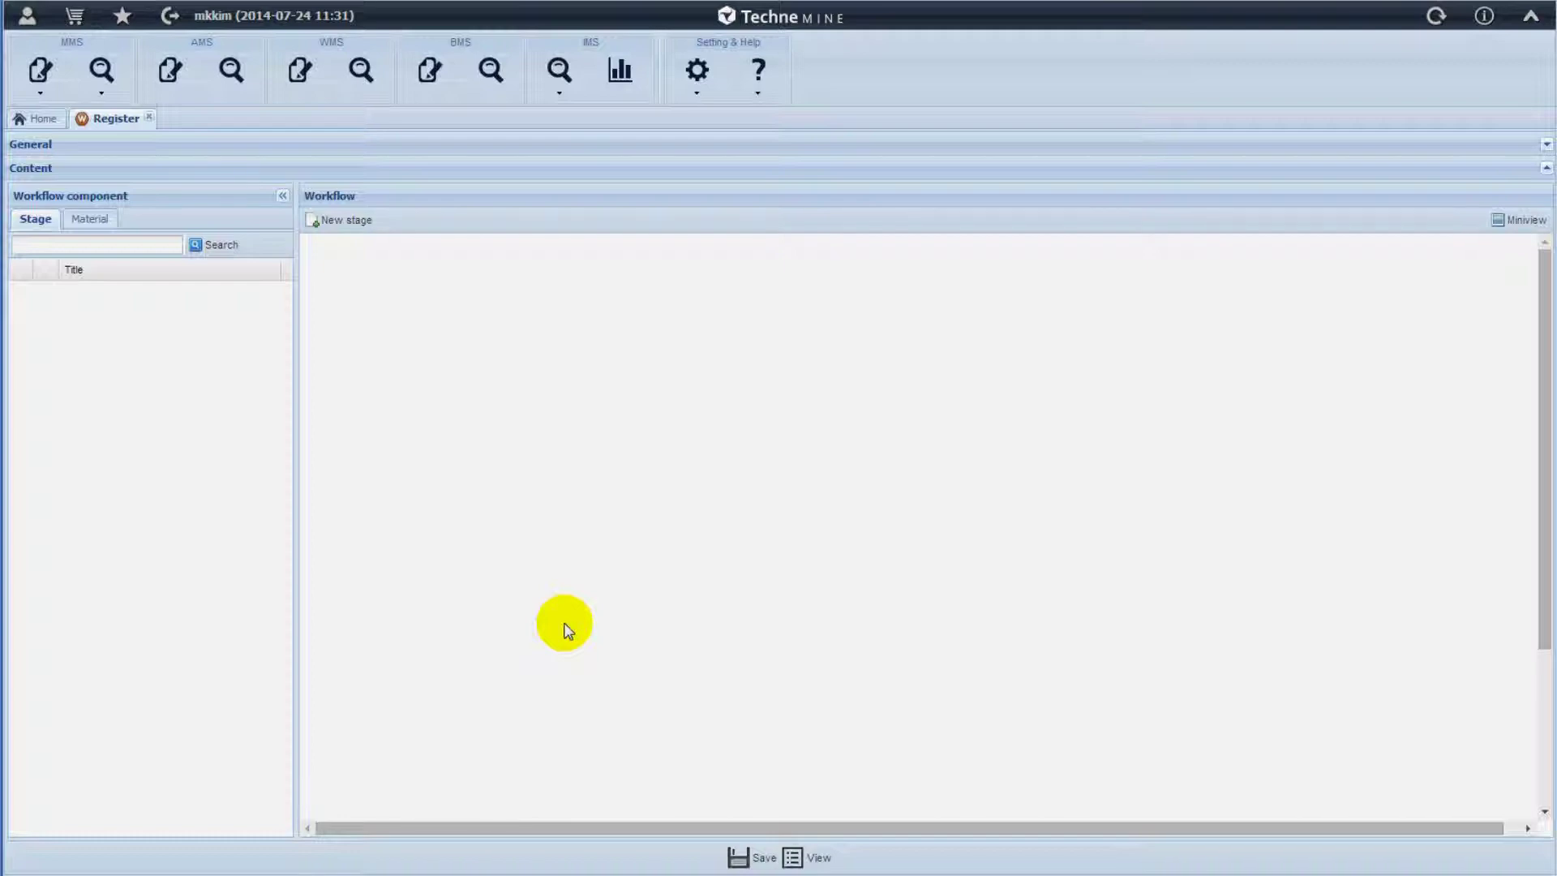
left_click(92, 228)
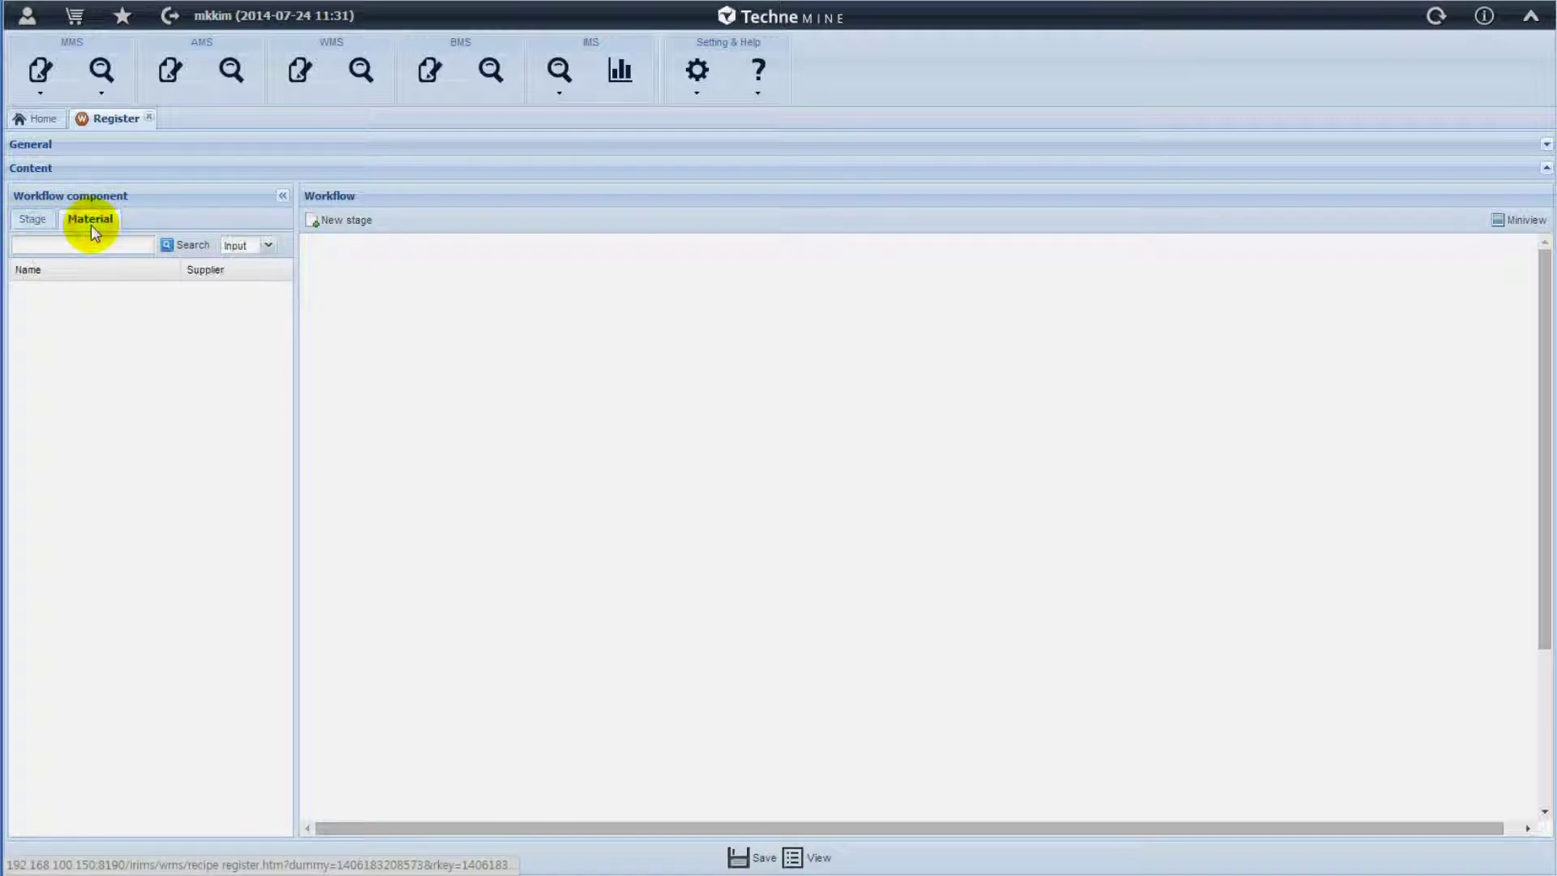
left_click(39, 221)
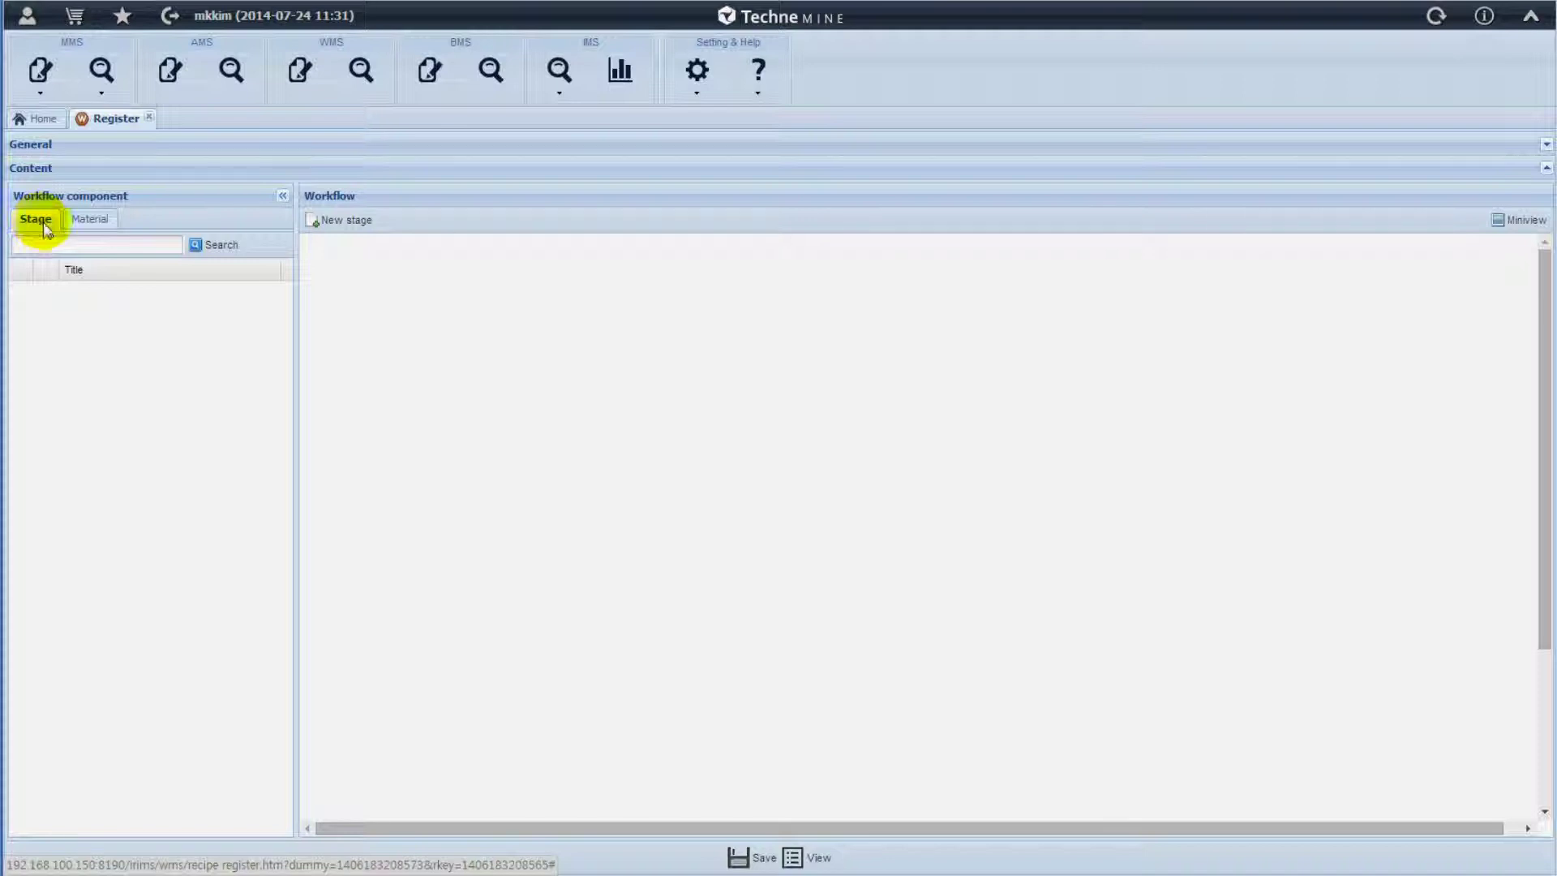
type("a")
left_click(213, 256)
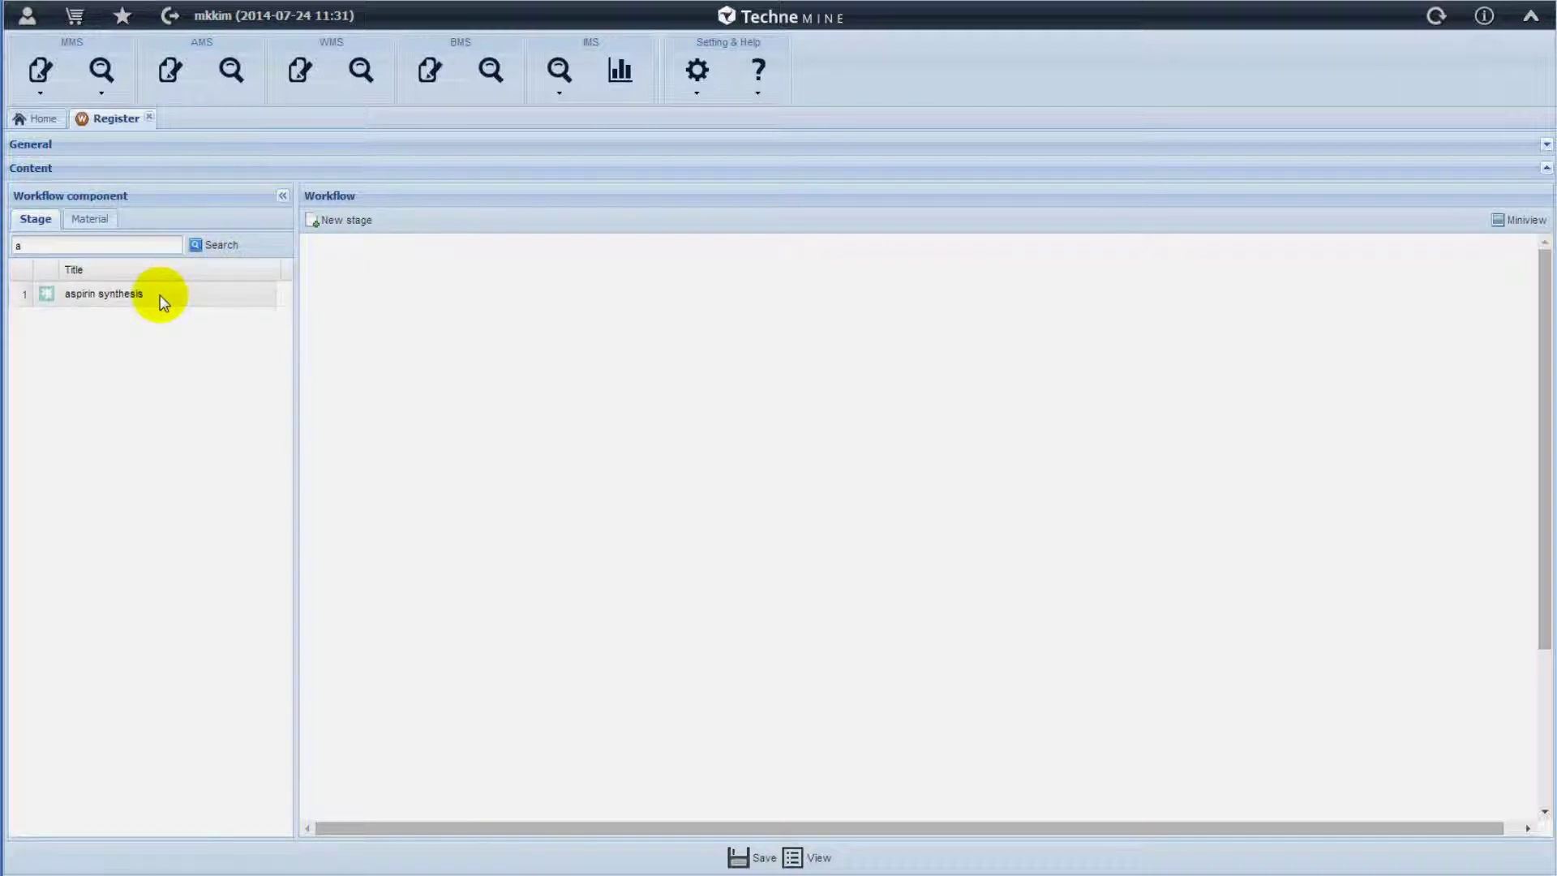
Add four new stages to the workflow canvas
left_click(358, 227)
left_click(357, 229)
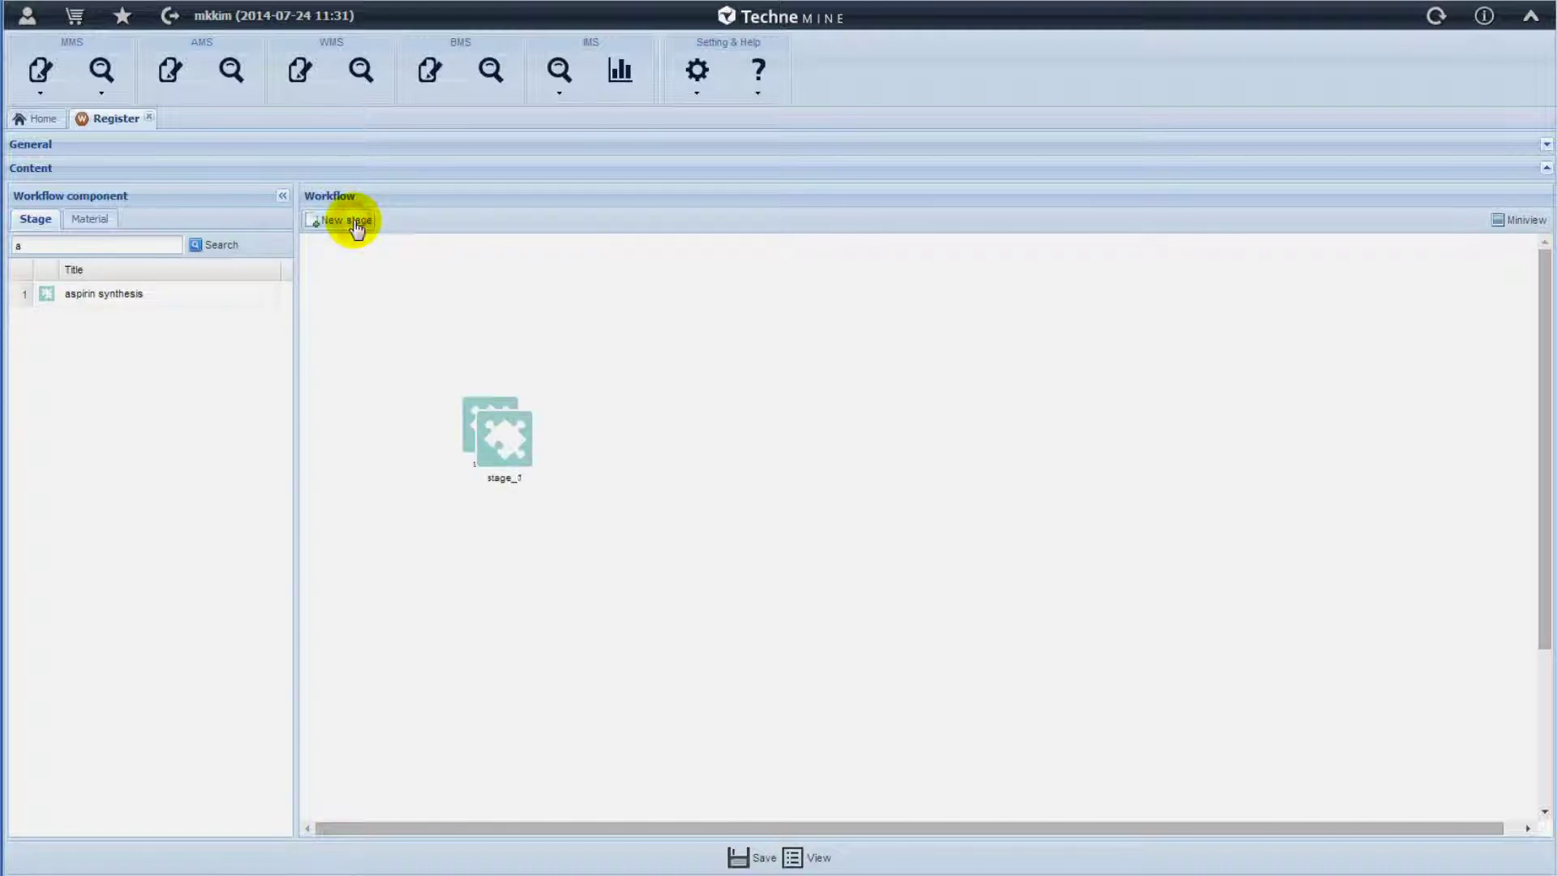
left_click(357, 228)
left_click(357, 229)
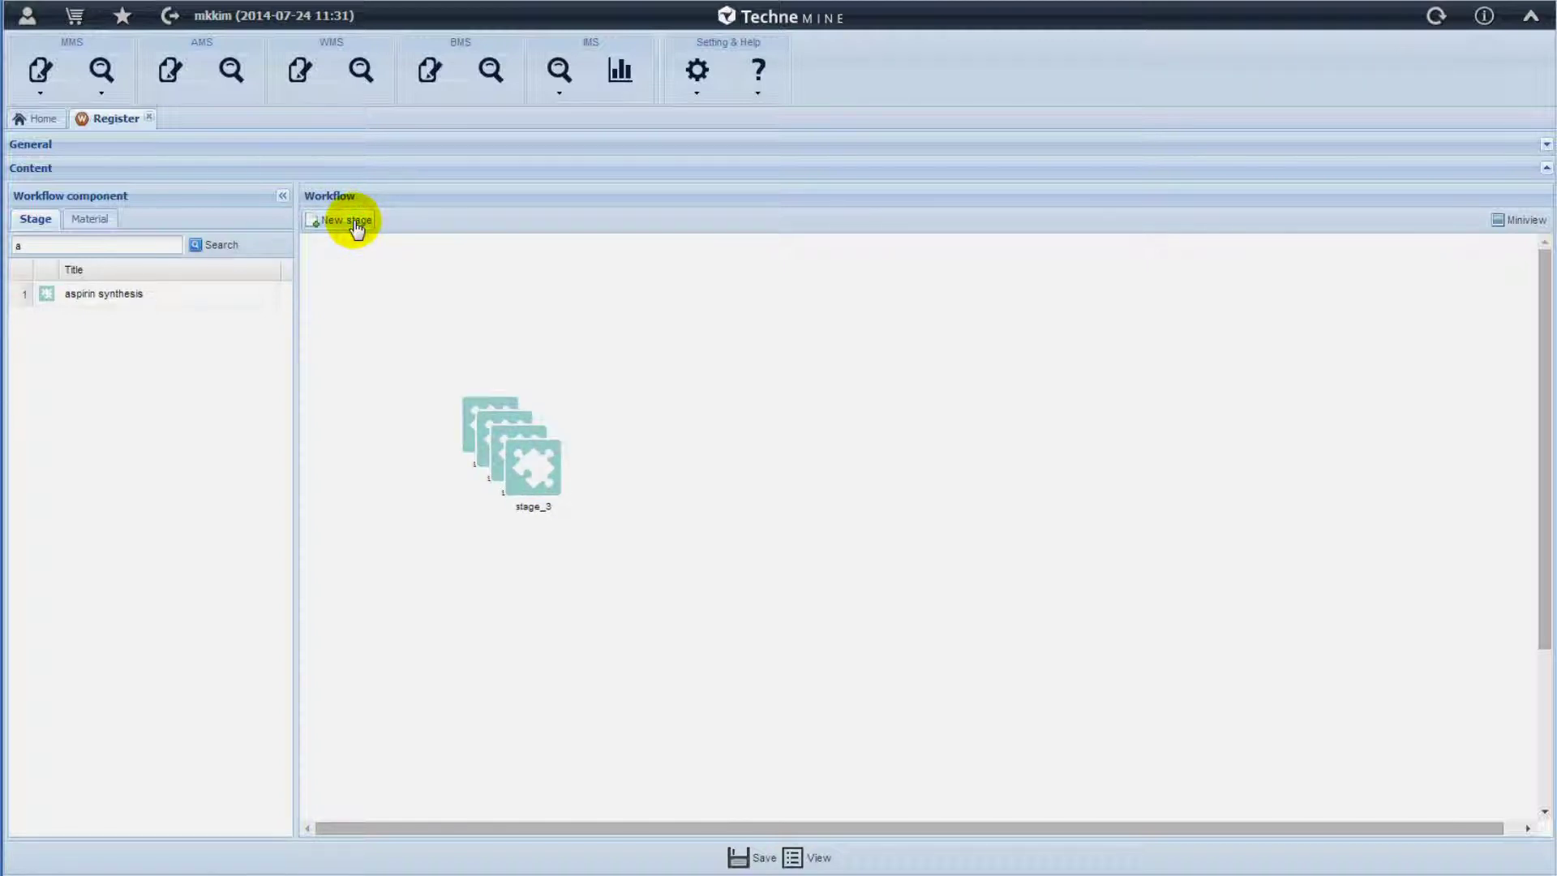
Arrange stage_0, stage_2 and stage_3 in a horizontal row, with stage_1 below stage_2
left_click_drag(532, 476, 1184, 450)
left_click_drag(497, 445, 830, 421)
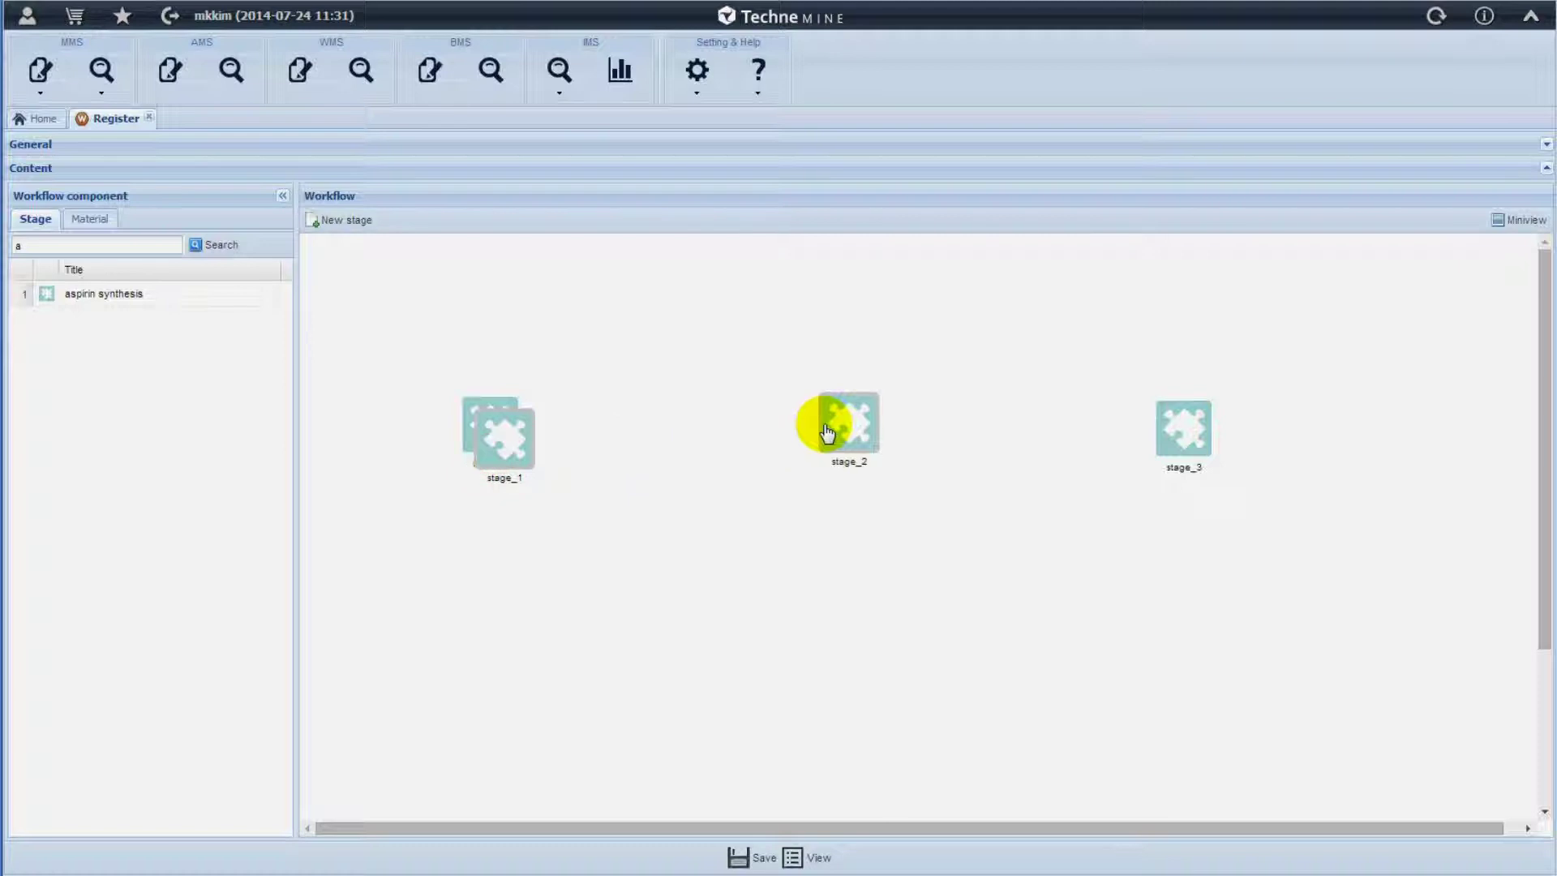
left_click_drag(506, 442, 831, 686)
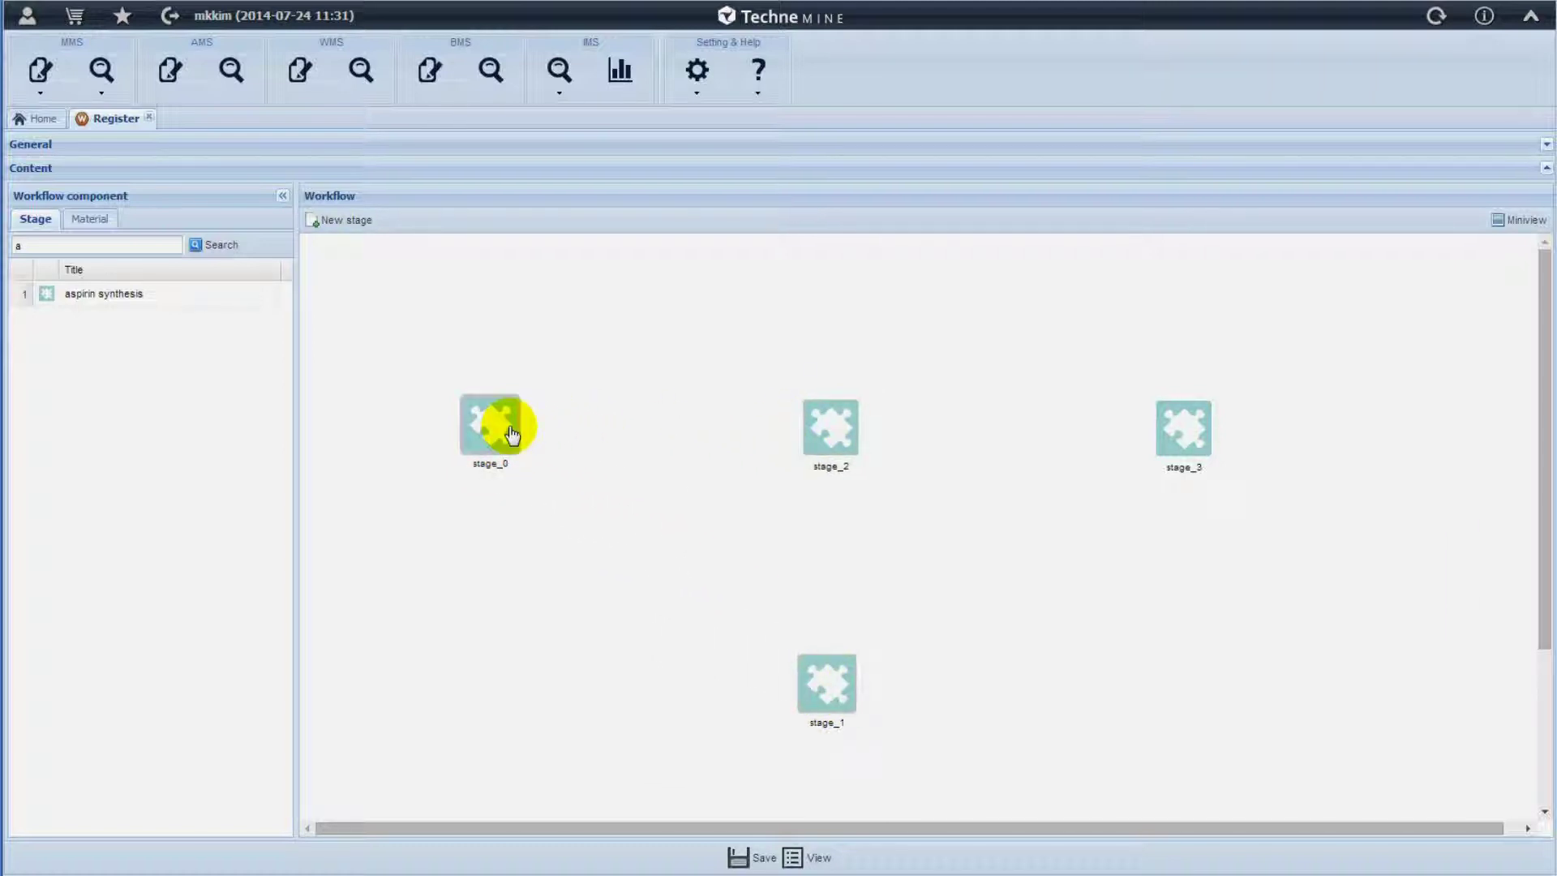
Connect stage_0 to stage_2, stage_2 to stage_3, and stage_1 to stage_3
left_click_drag(518, 424, 1190, 426)
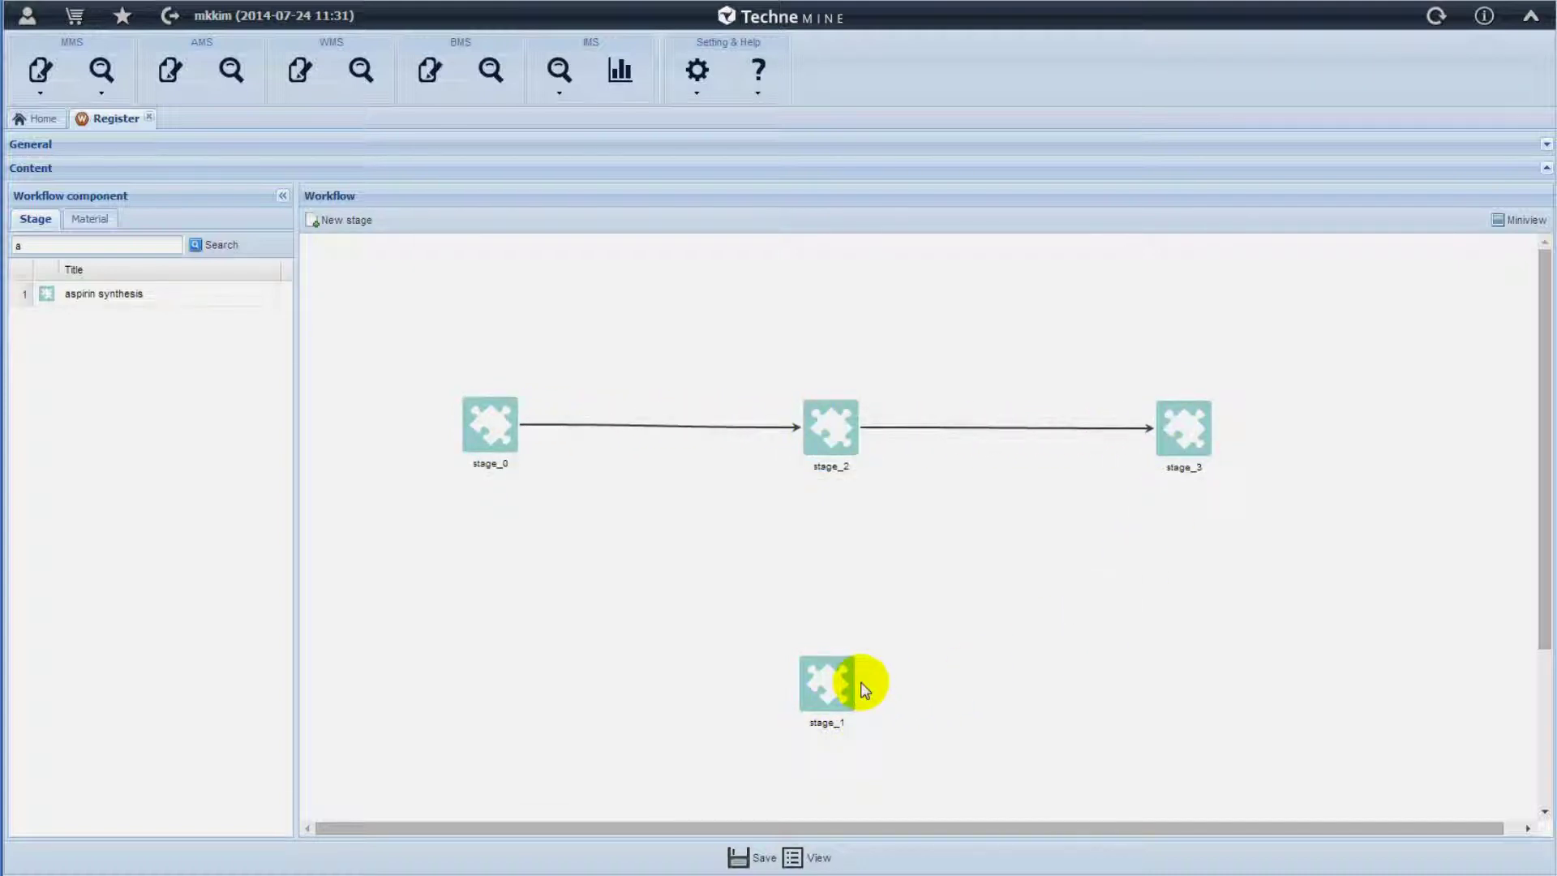
left_click_drag(857, 686, 1151, 430)
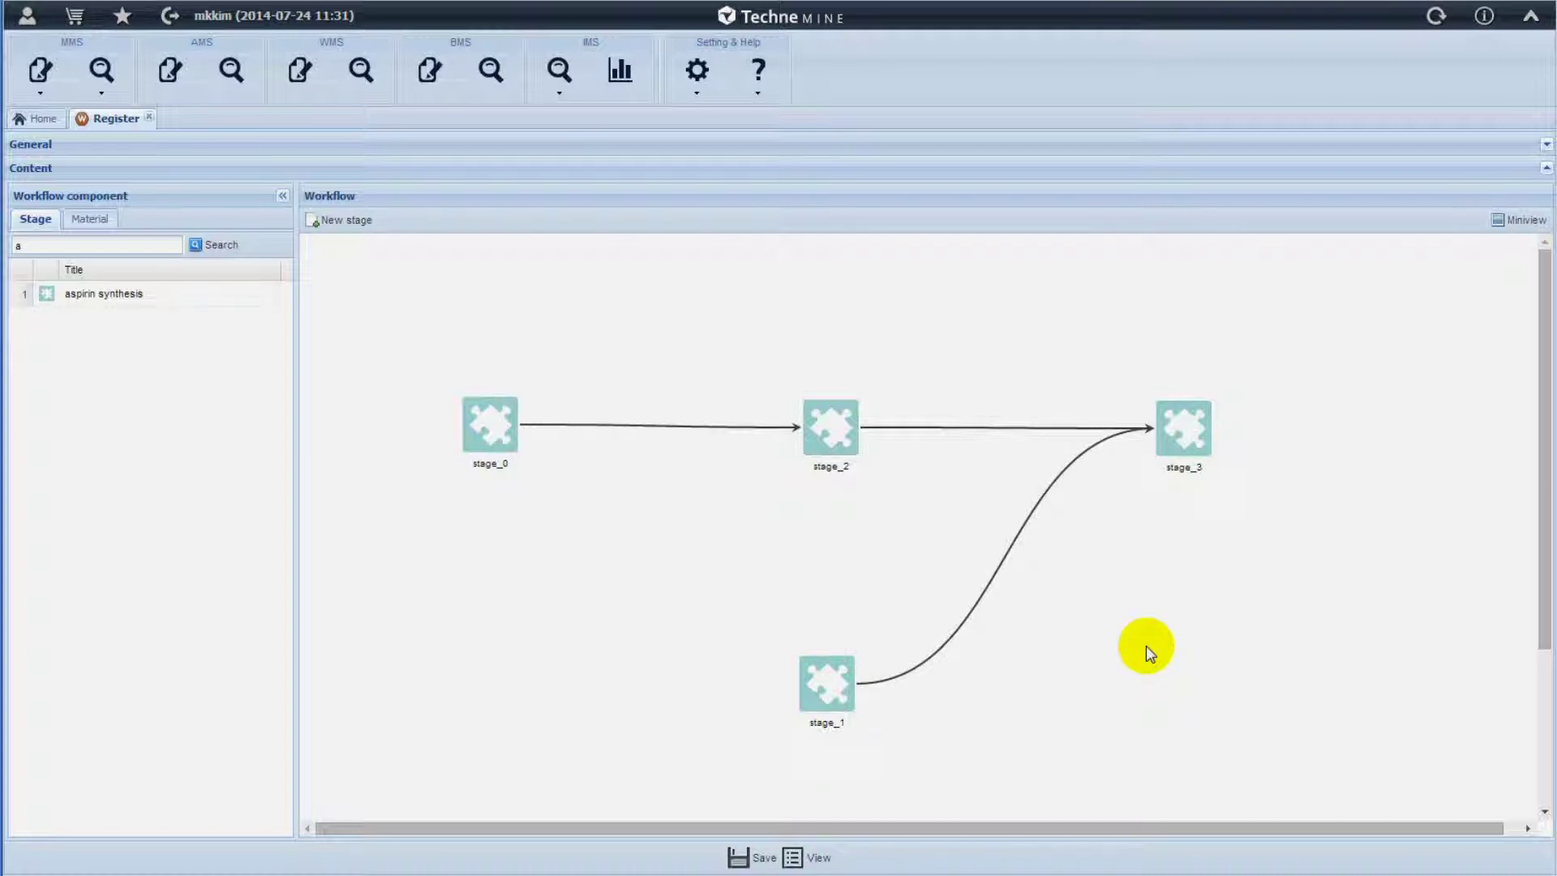
Search the input materials for "gly" and expand the Glycerol entry under Chemical
left_click(97, 221)
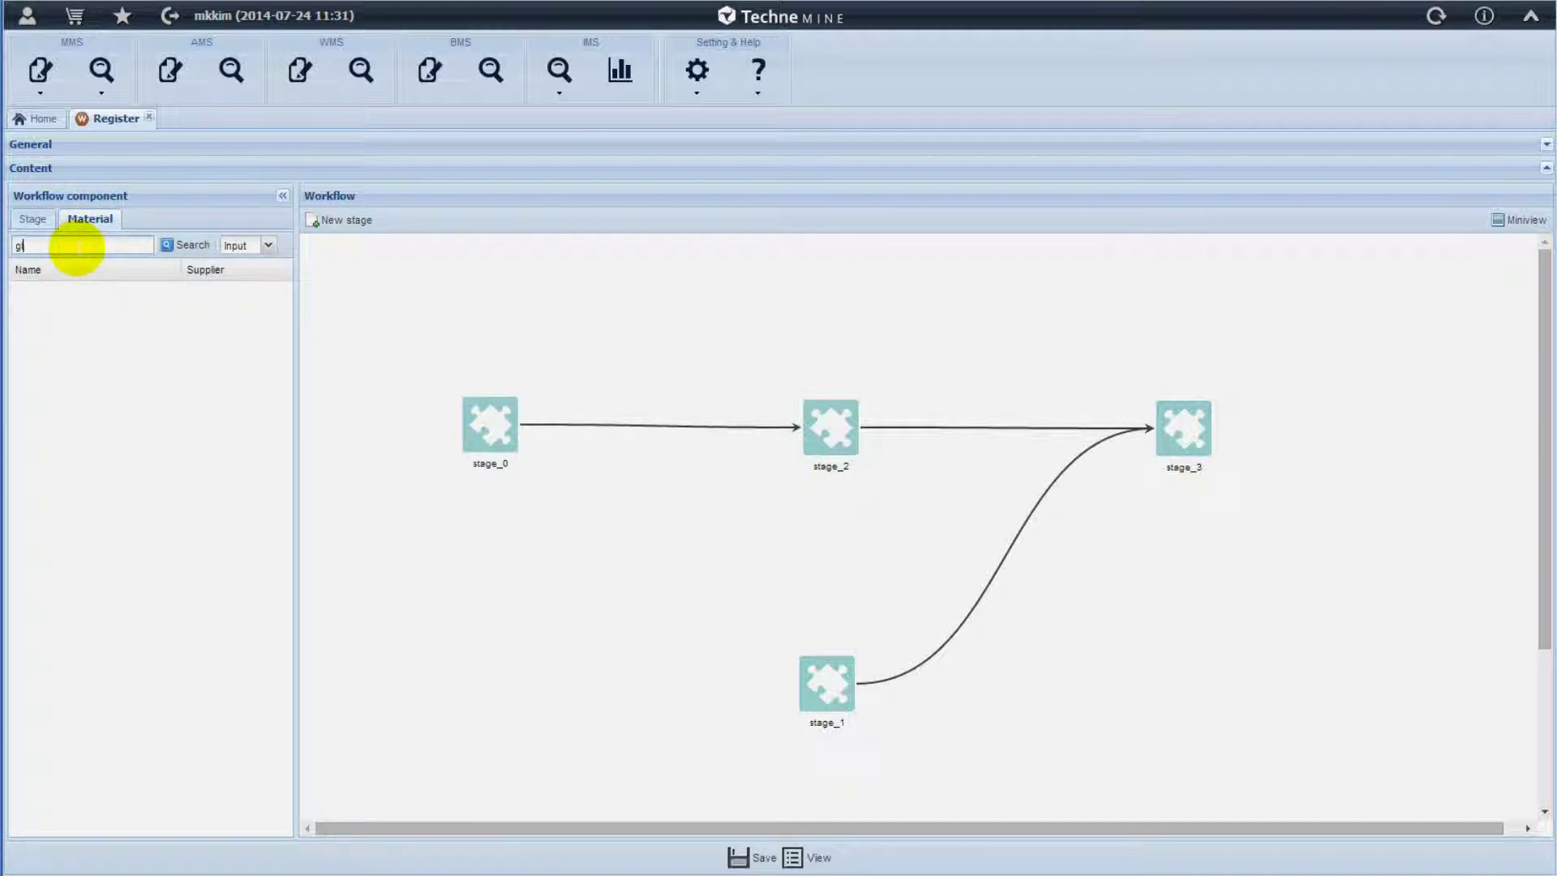
left_click(190, 246)
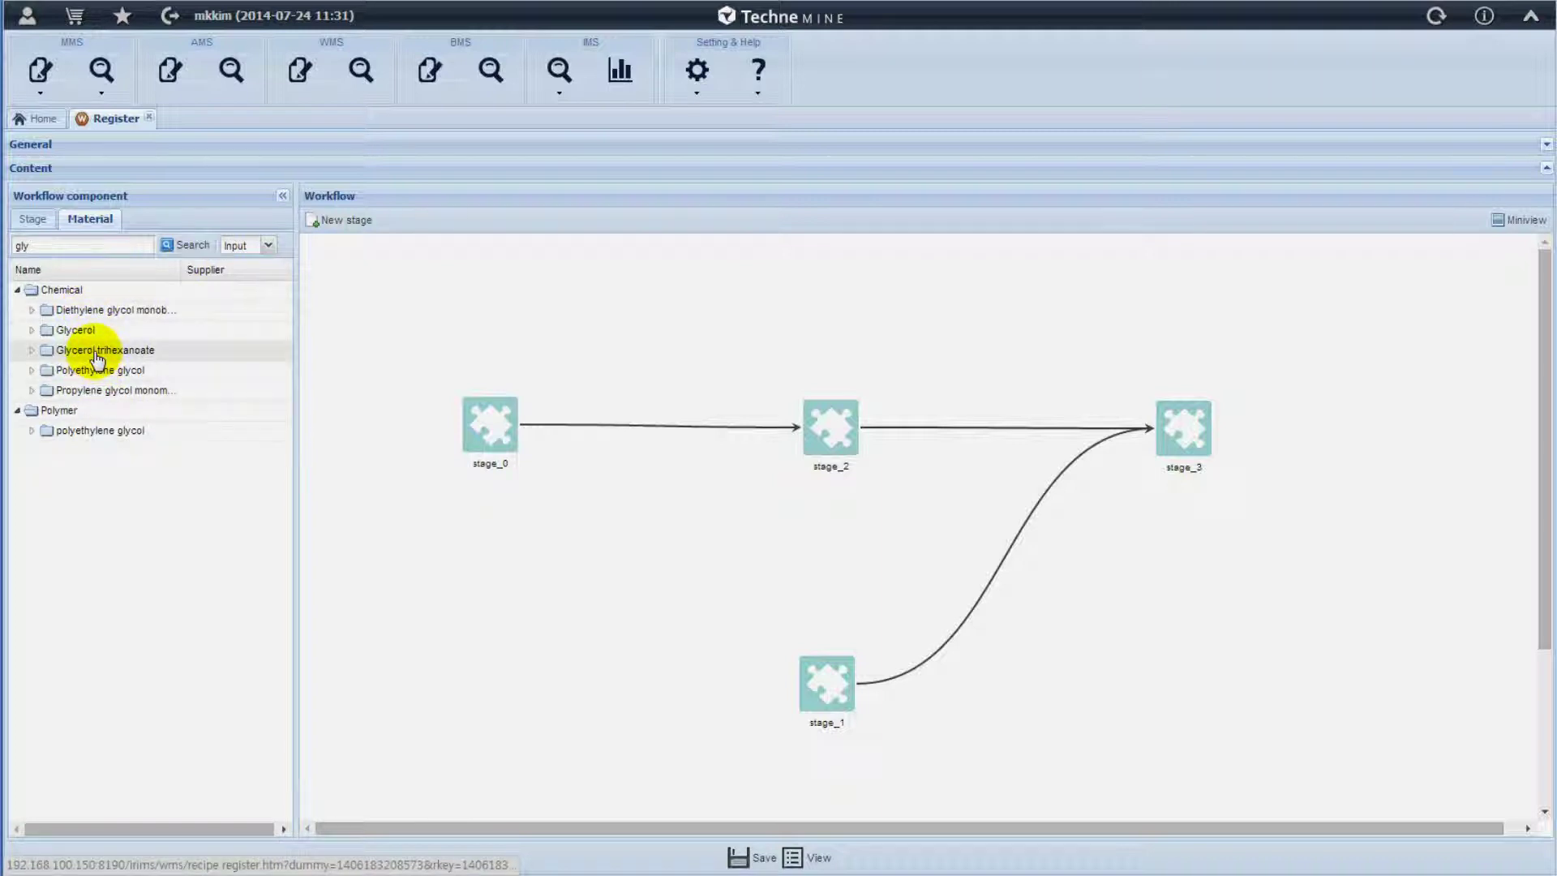
mouse_move(97, 358)
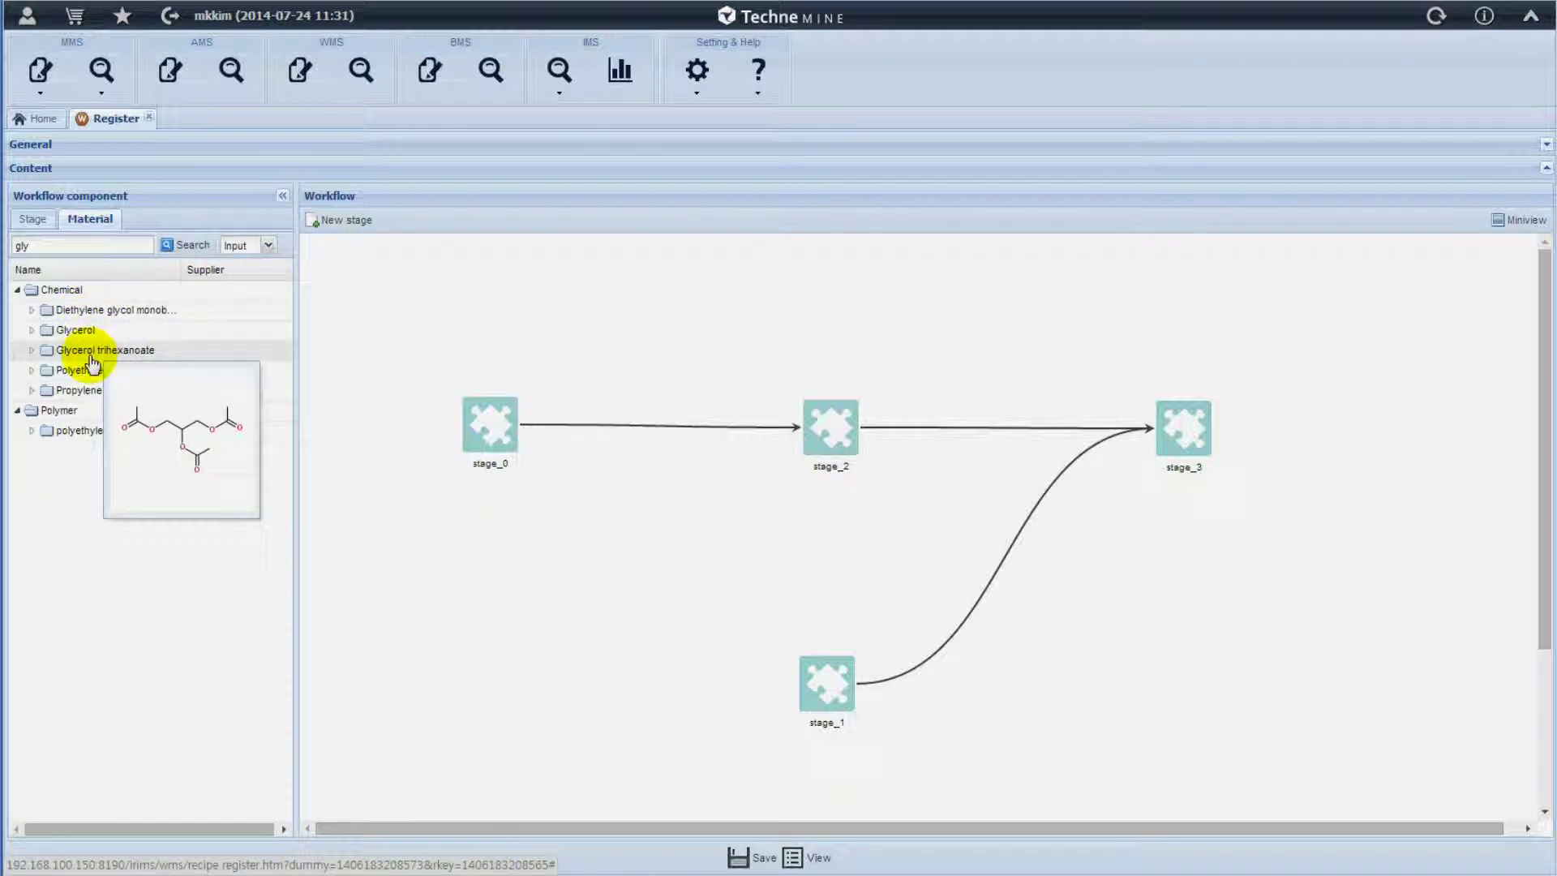
left_click(31, 330)
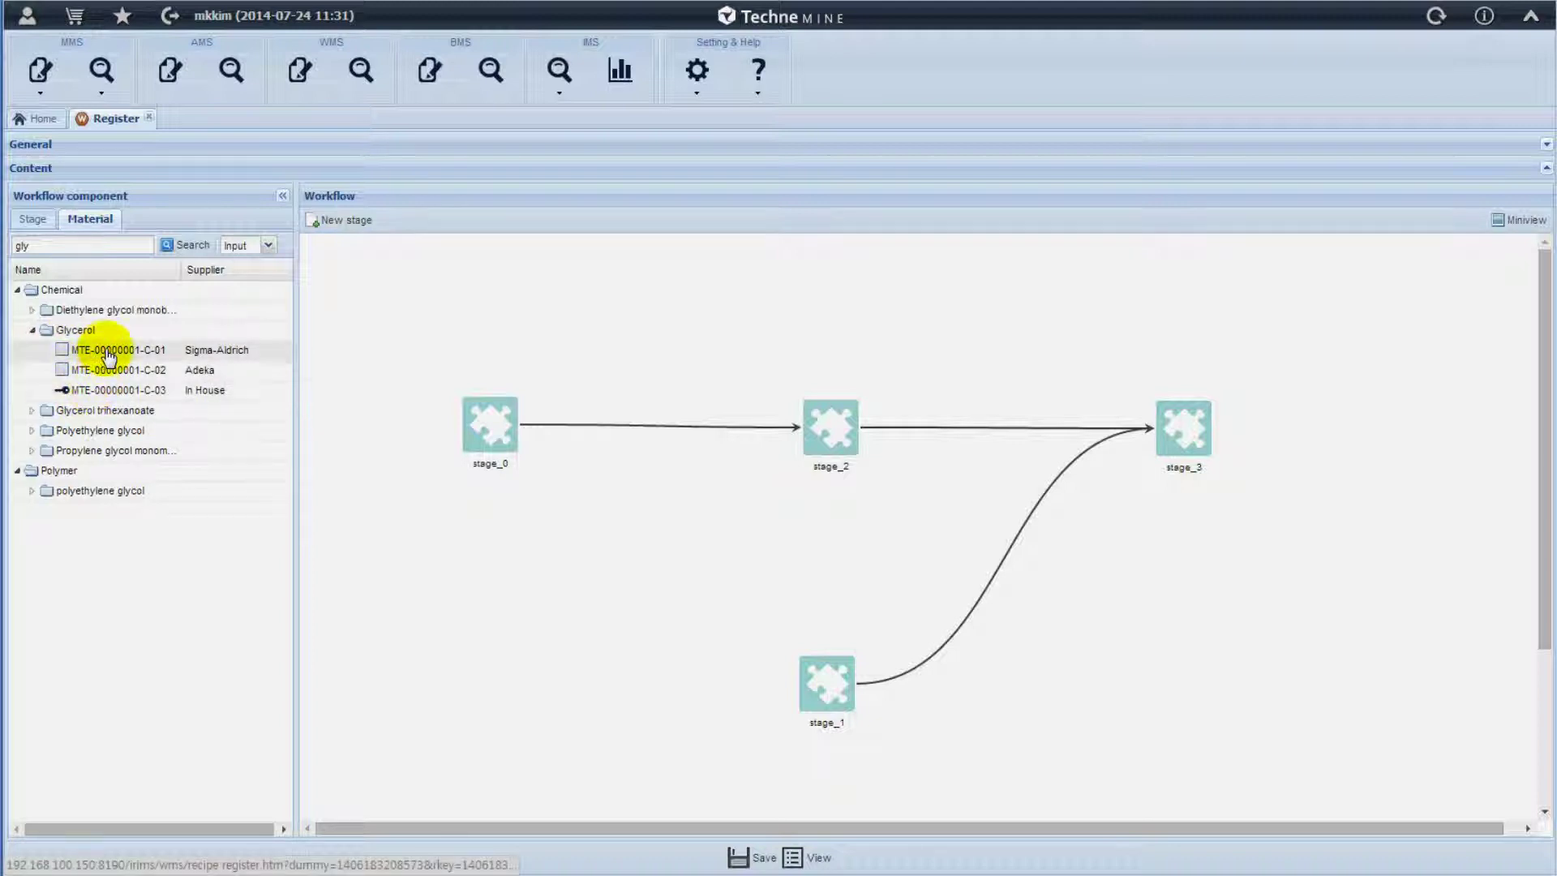
Add the Sigma-Aldrich glycerol MTE-00000001-C-01 twice as input material of stage_0
left_click_drag(139, 354, 487, 430)
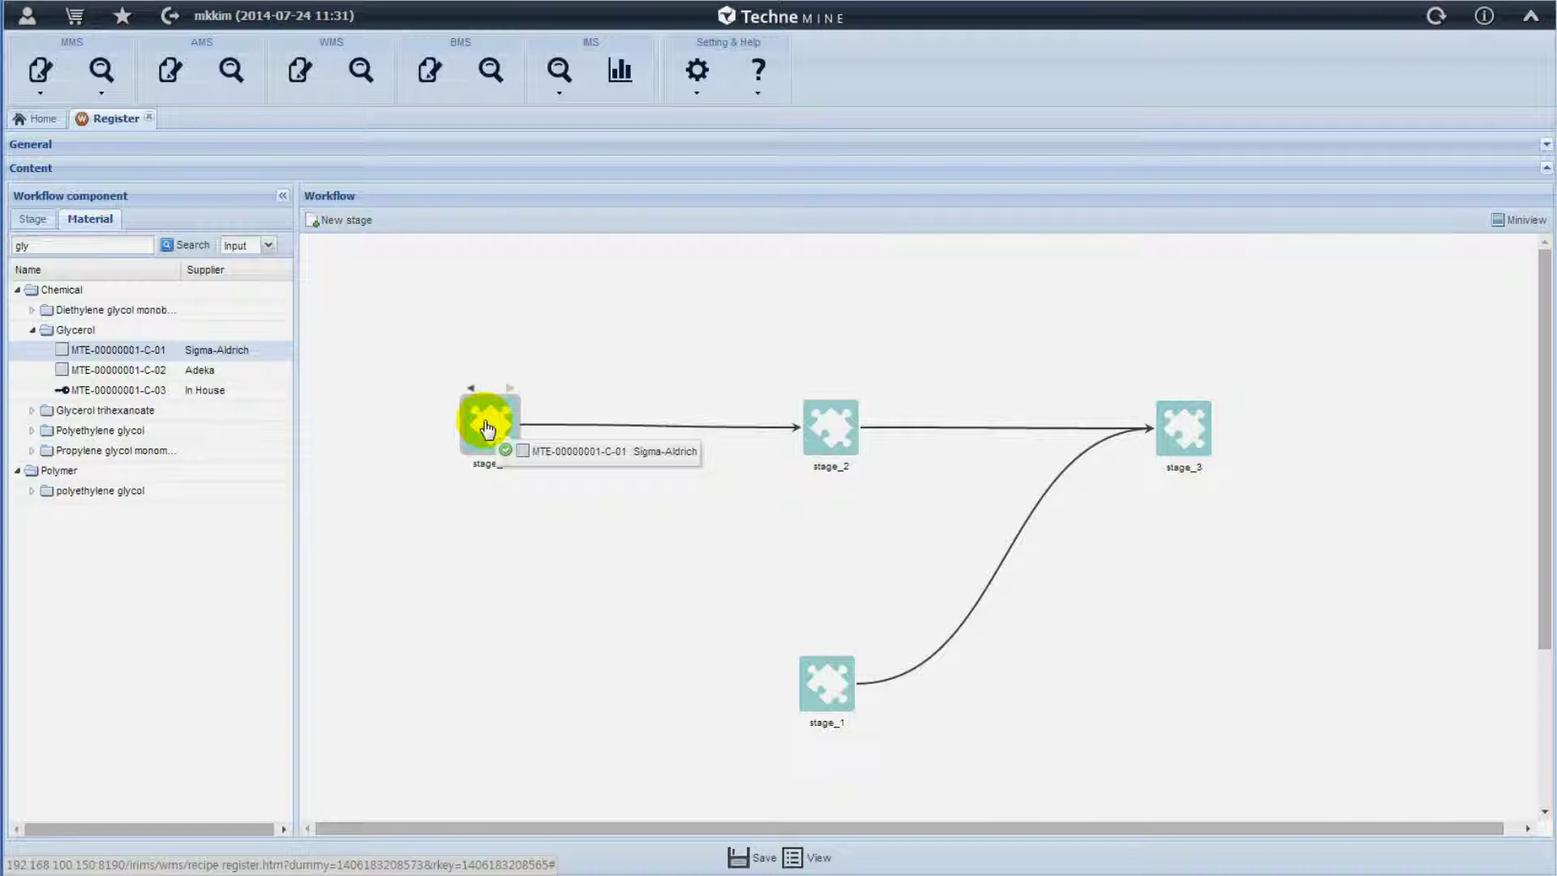
left_click_drag(487, 430, 489, 426)
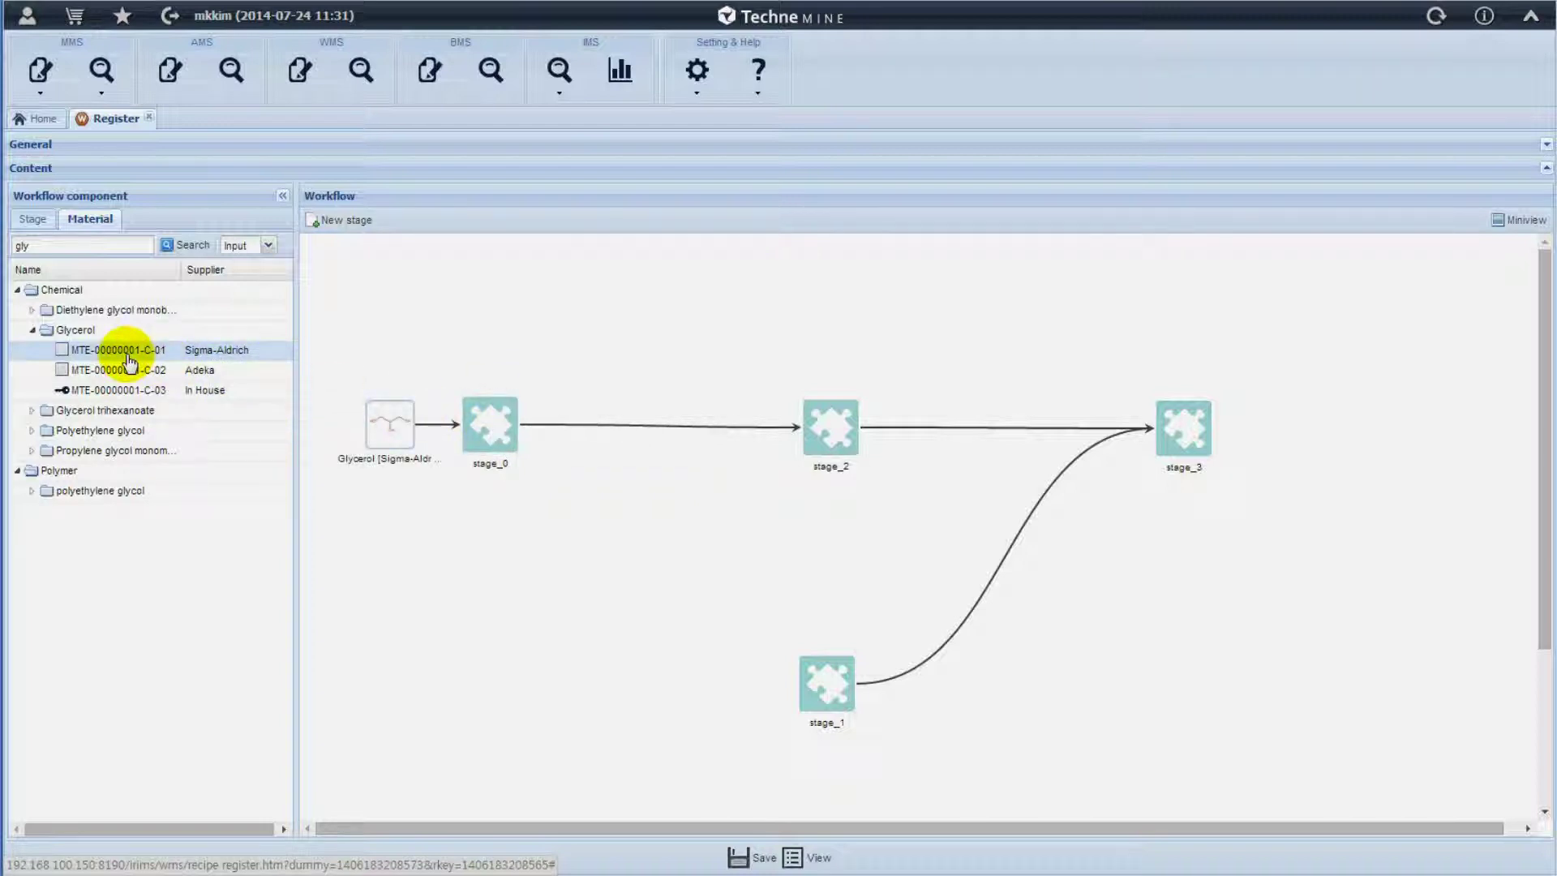
left_click_drag(127, 357, 484, 432)
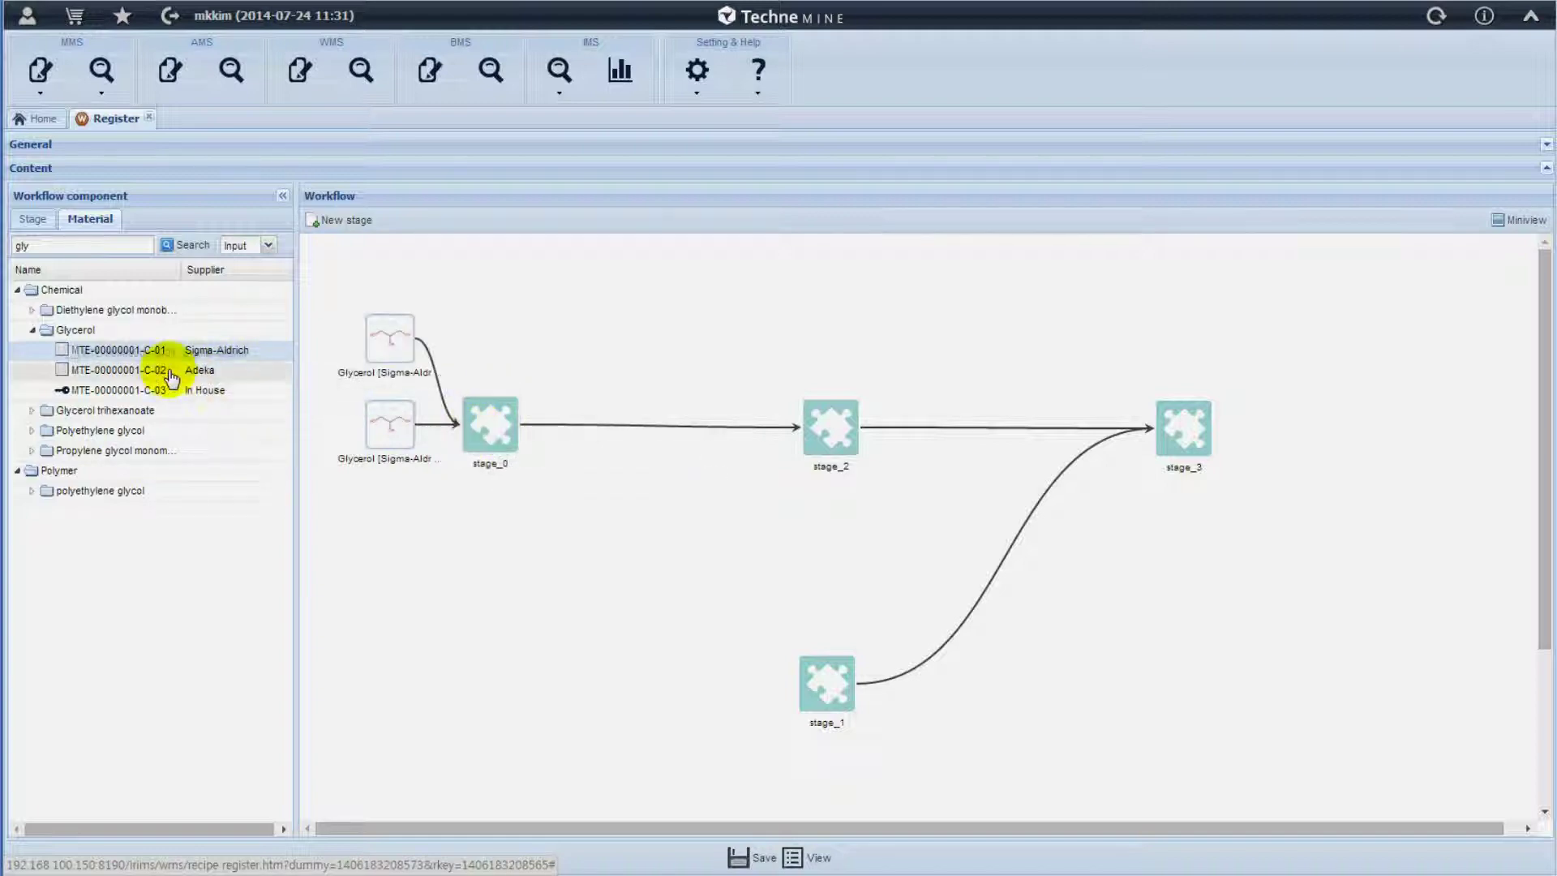
Add the Adeka glycerol MTE-00000001-C-02 as output of stage_0, stage_2 and stage_3, placing stage_2's output above the connecting line
left_click_drag(156, 375, 626, 426)
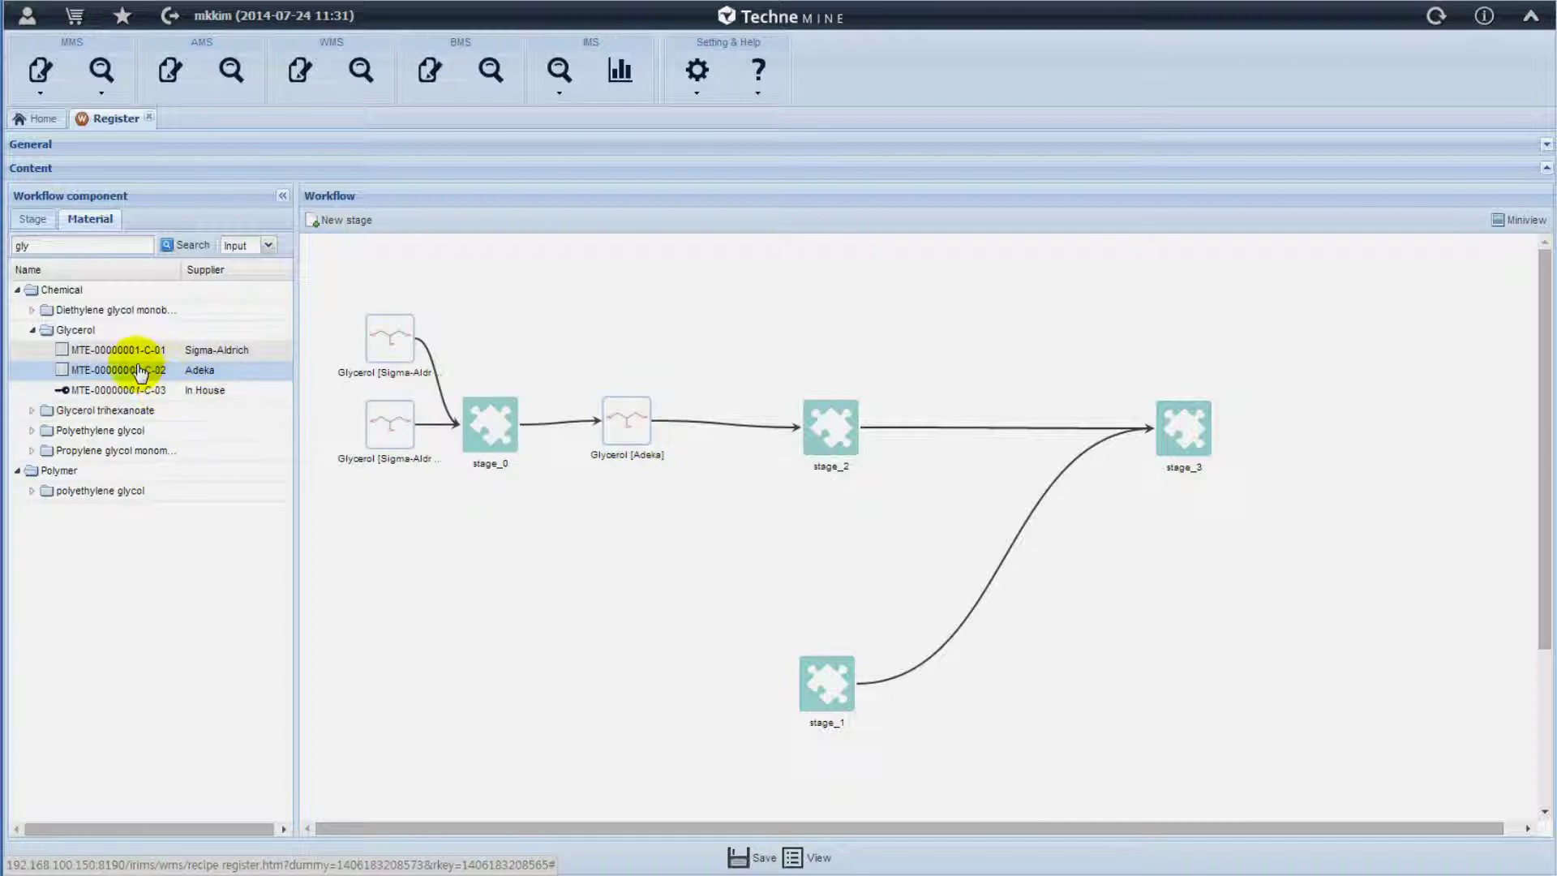
left_click_drag(137, 375, 841, 424)
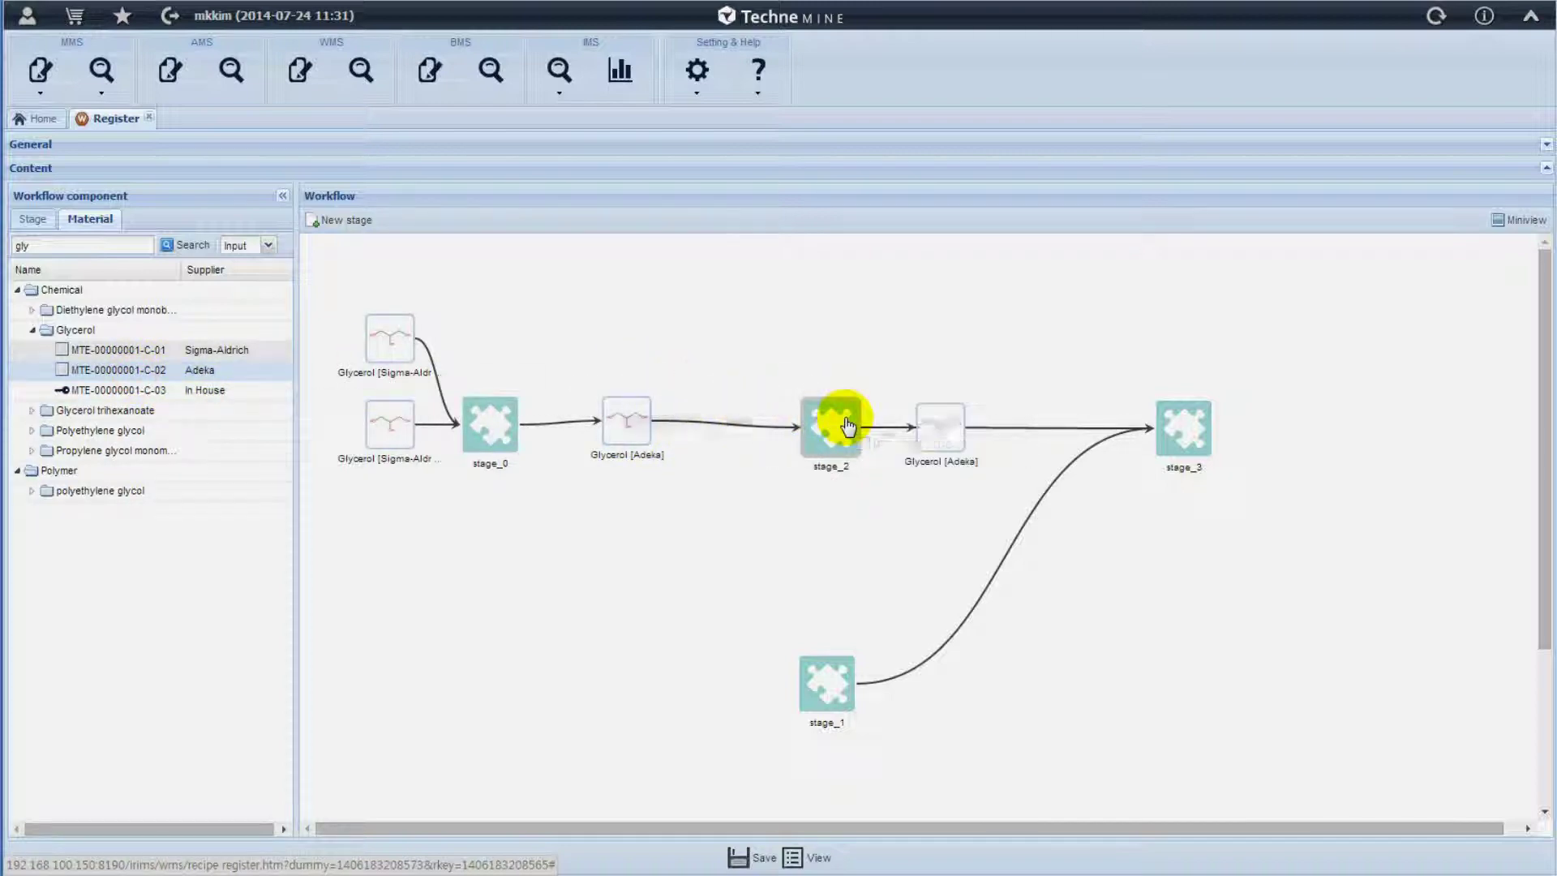
left_click_drag(950, 430, 938, 337)
left_click_drag(123, 369, 1200, 423)
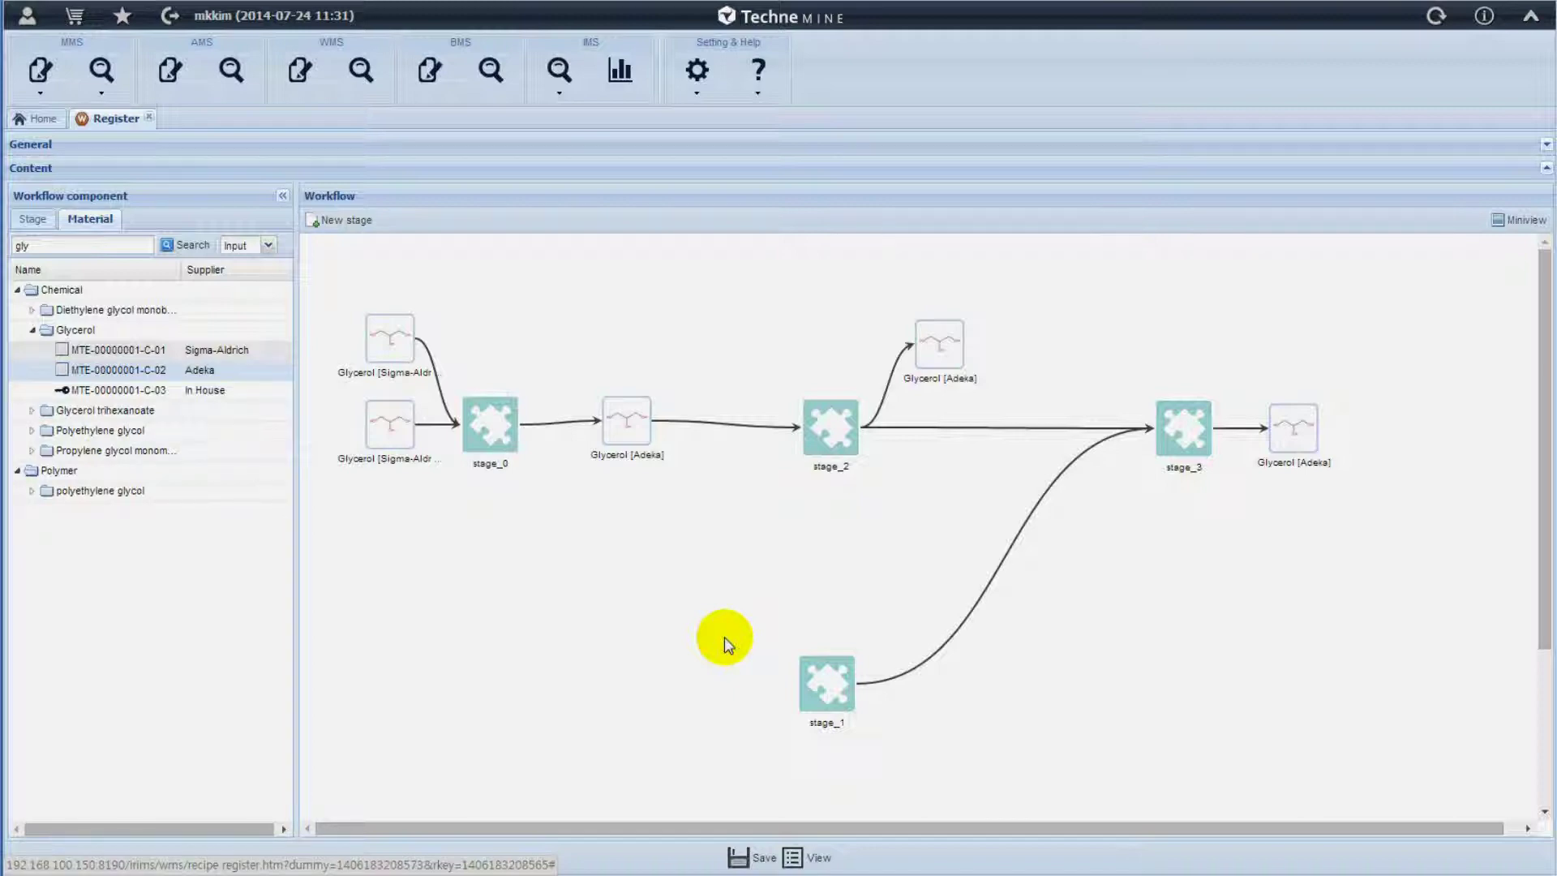
Open stage_0's details at full size and look through its material, precaution, method and observation sections
double_click(492, 432)
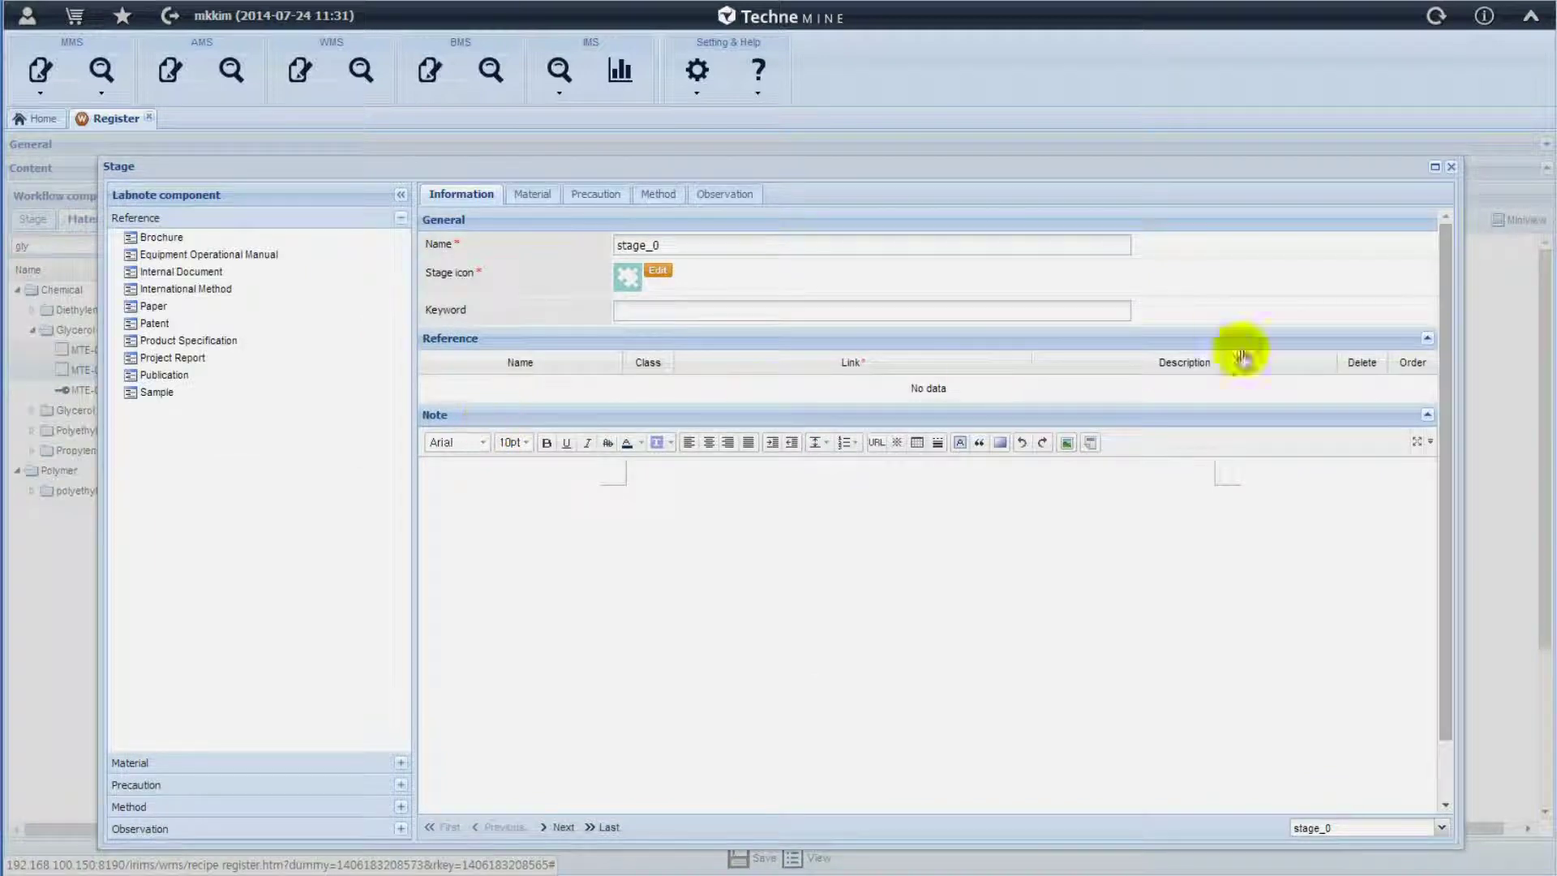
left_click(1435, 168)
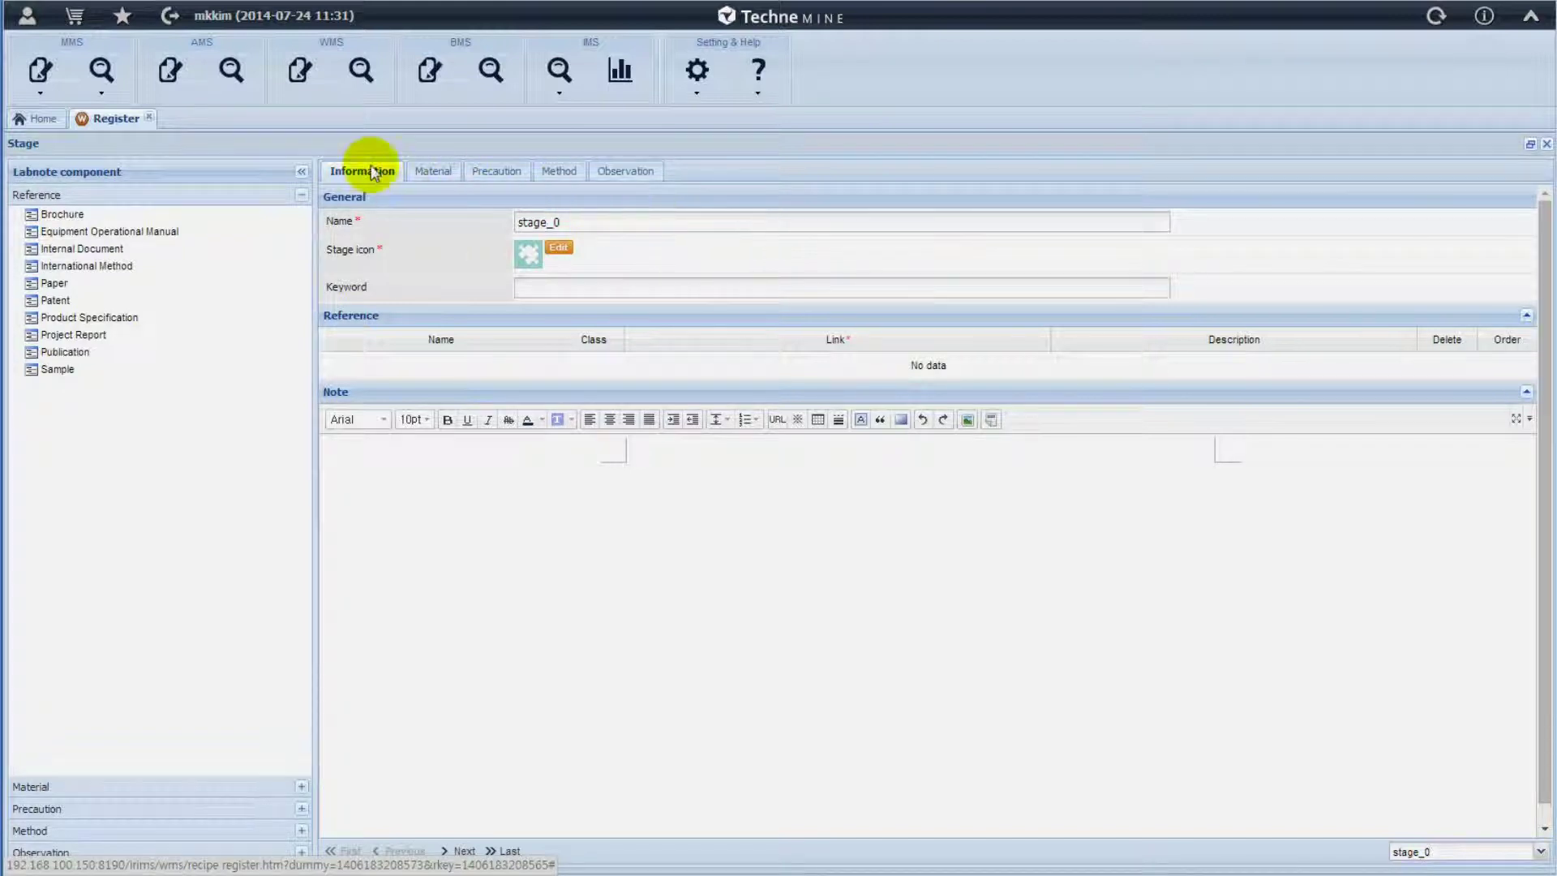
left_click(426, 178)
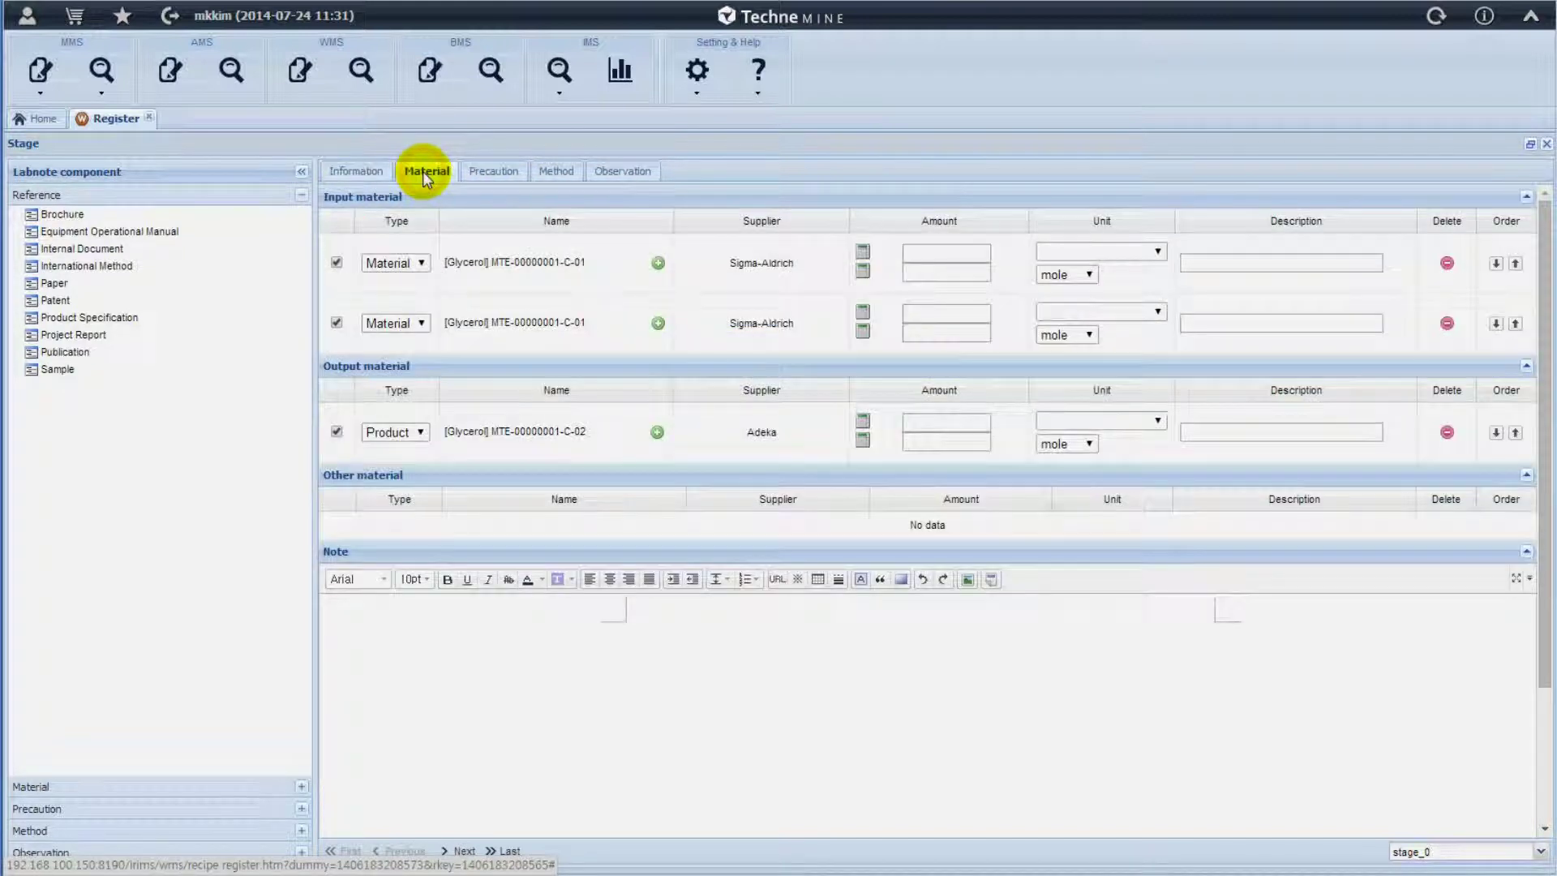
left_click(479, 175)
left_click(553, 177)
left_click(621, 180)
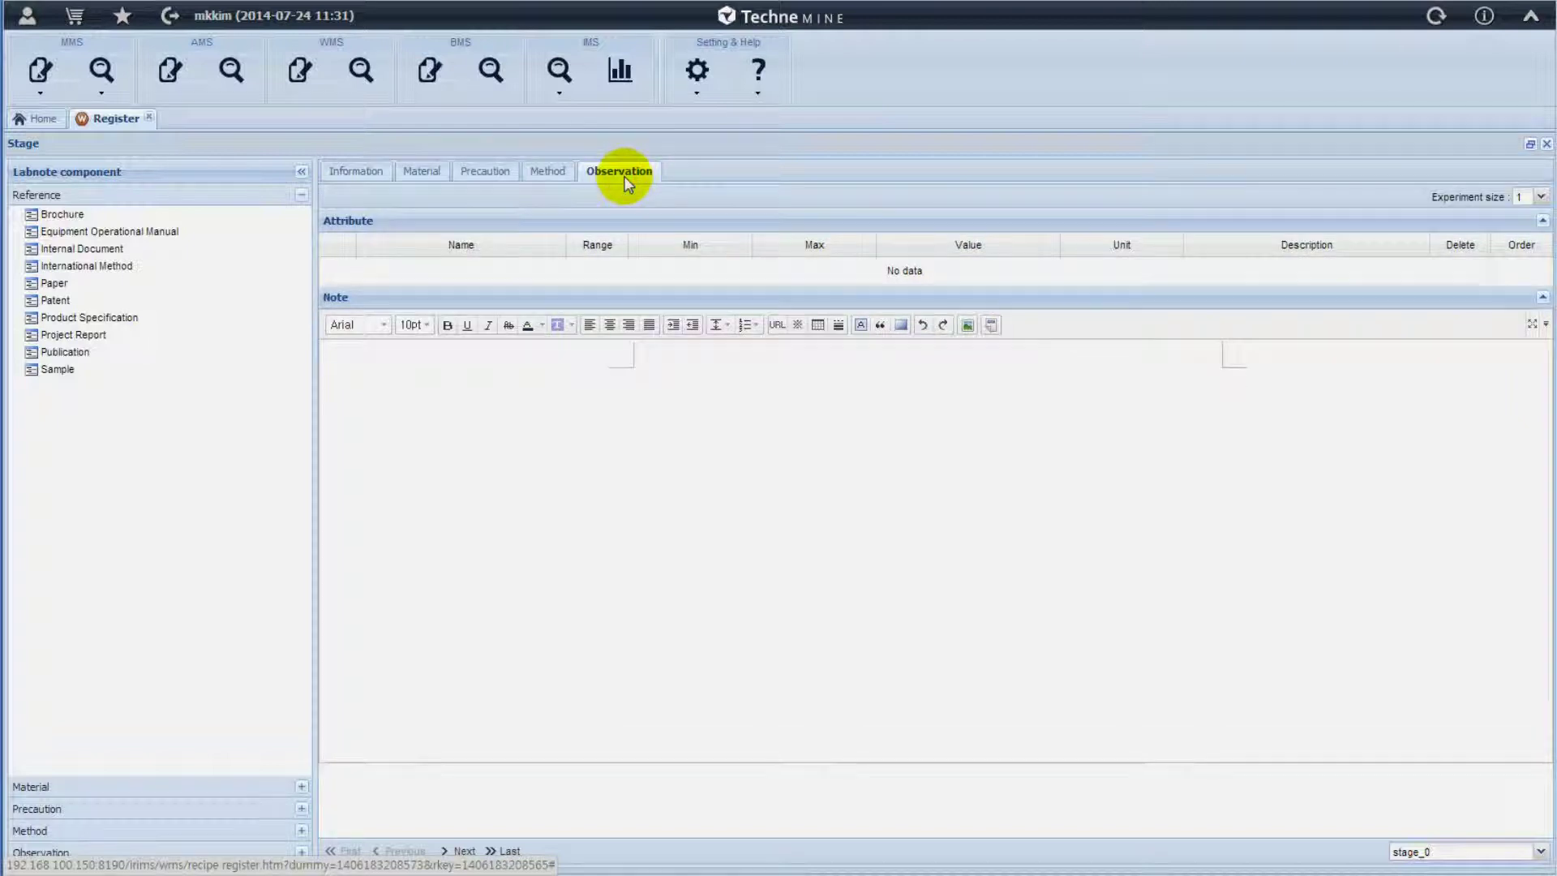
Change stage_0's icon to the dark green type showing three droppers
left_click(339, 173)
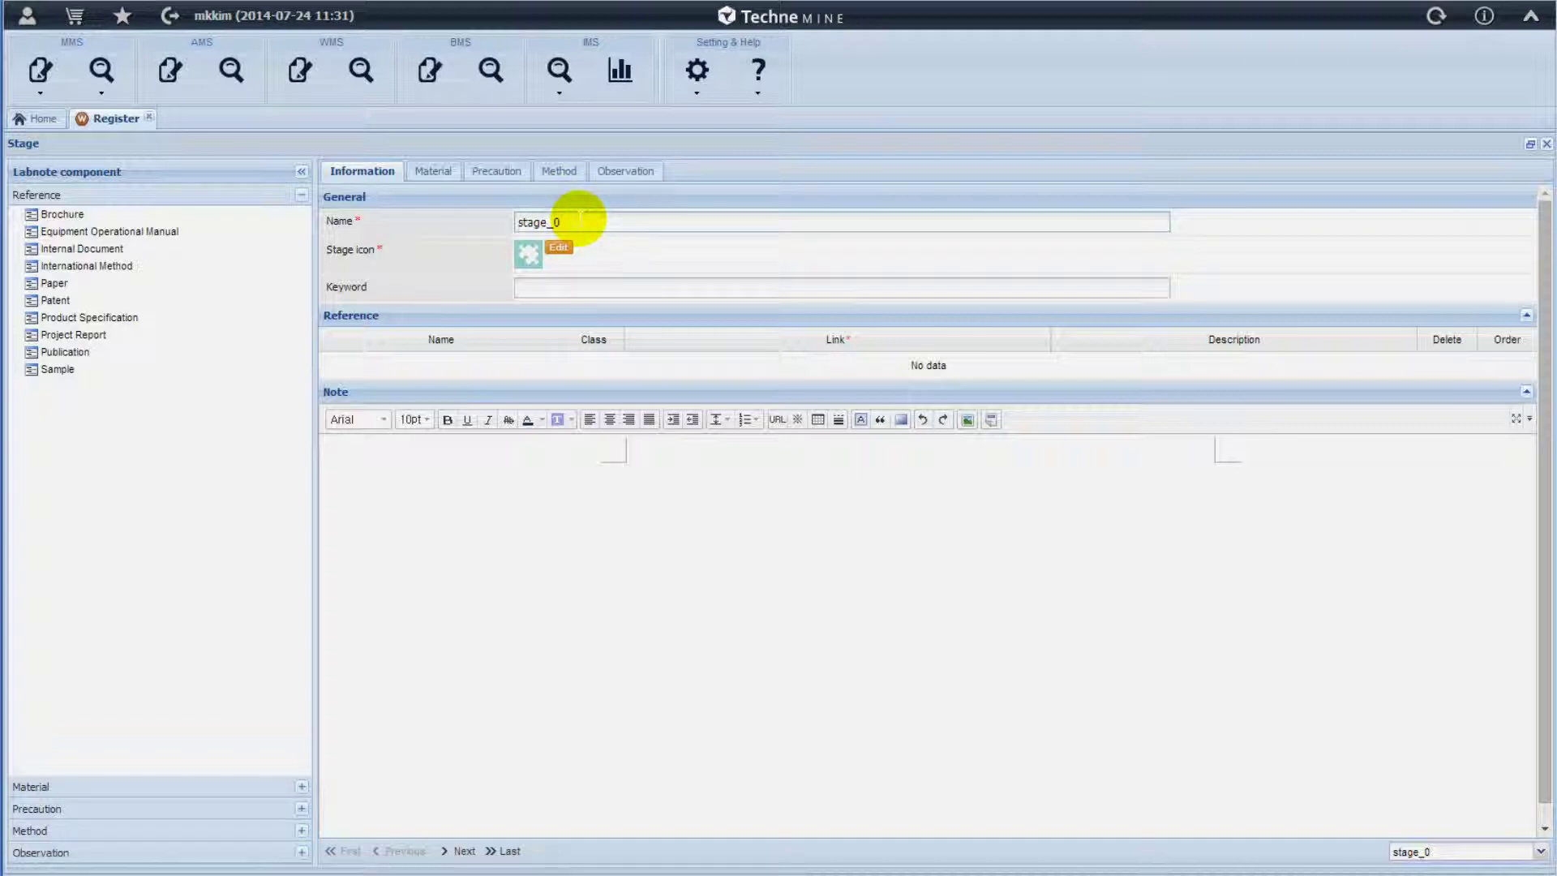
left_click(559, 250)
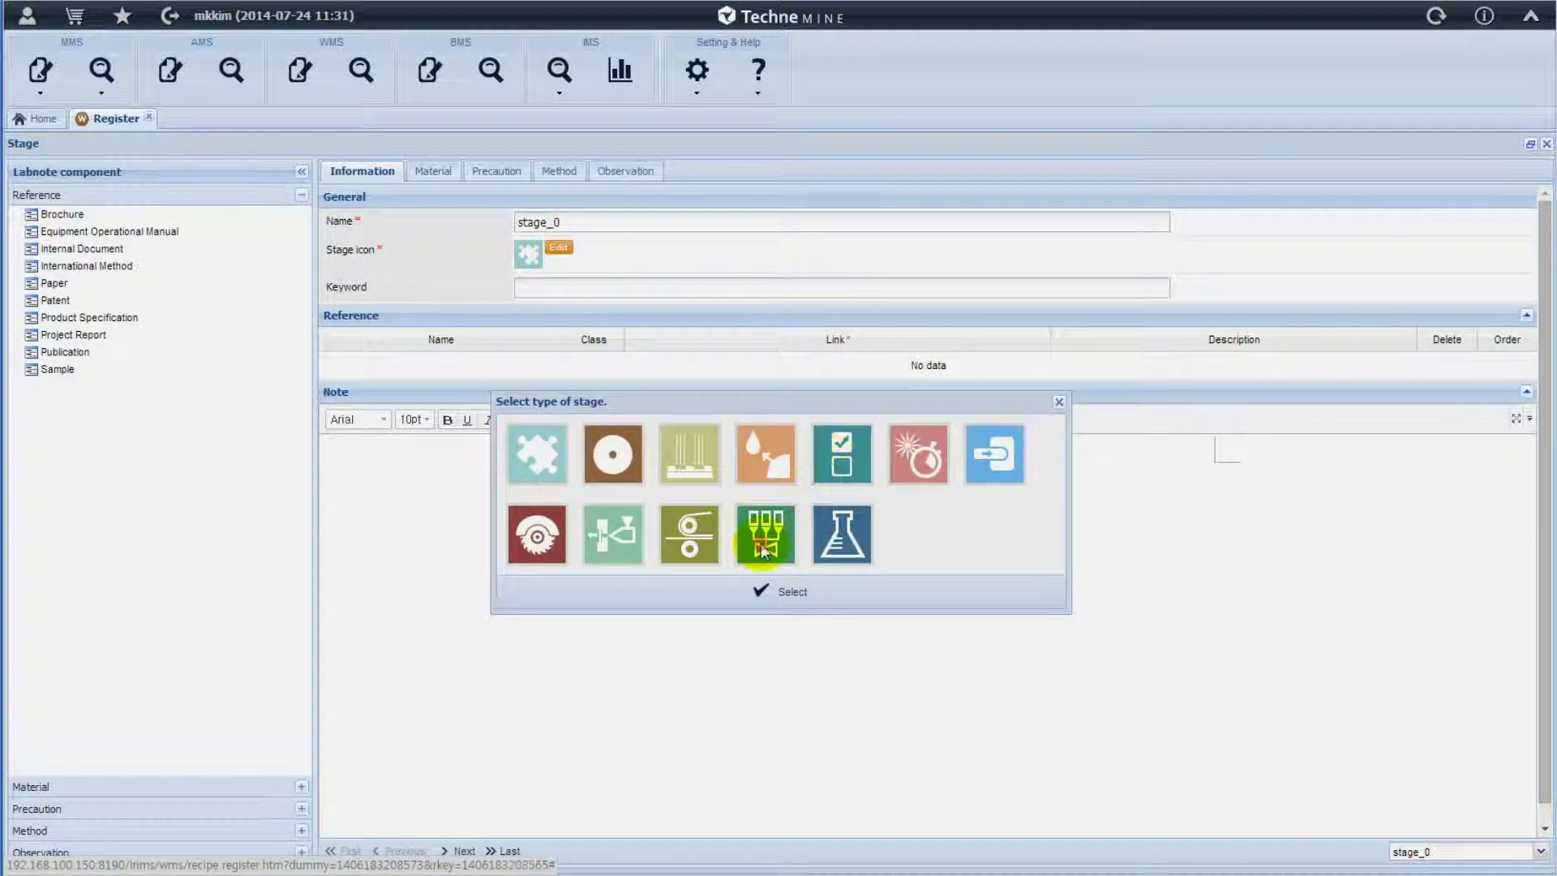
left_click(762, 543)
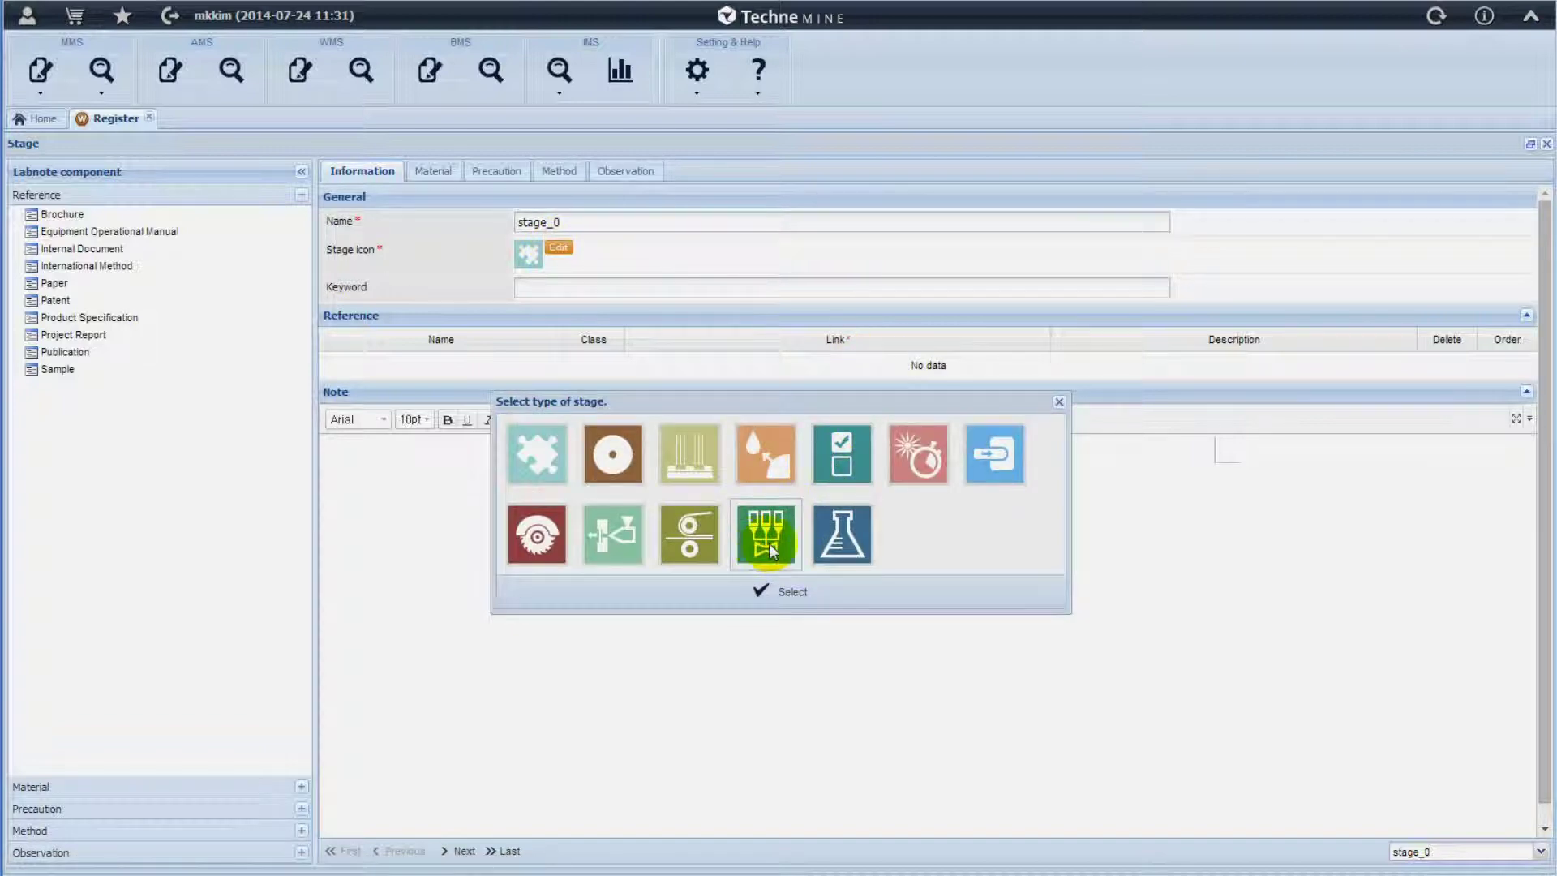
left_click(791, 592)
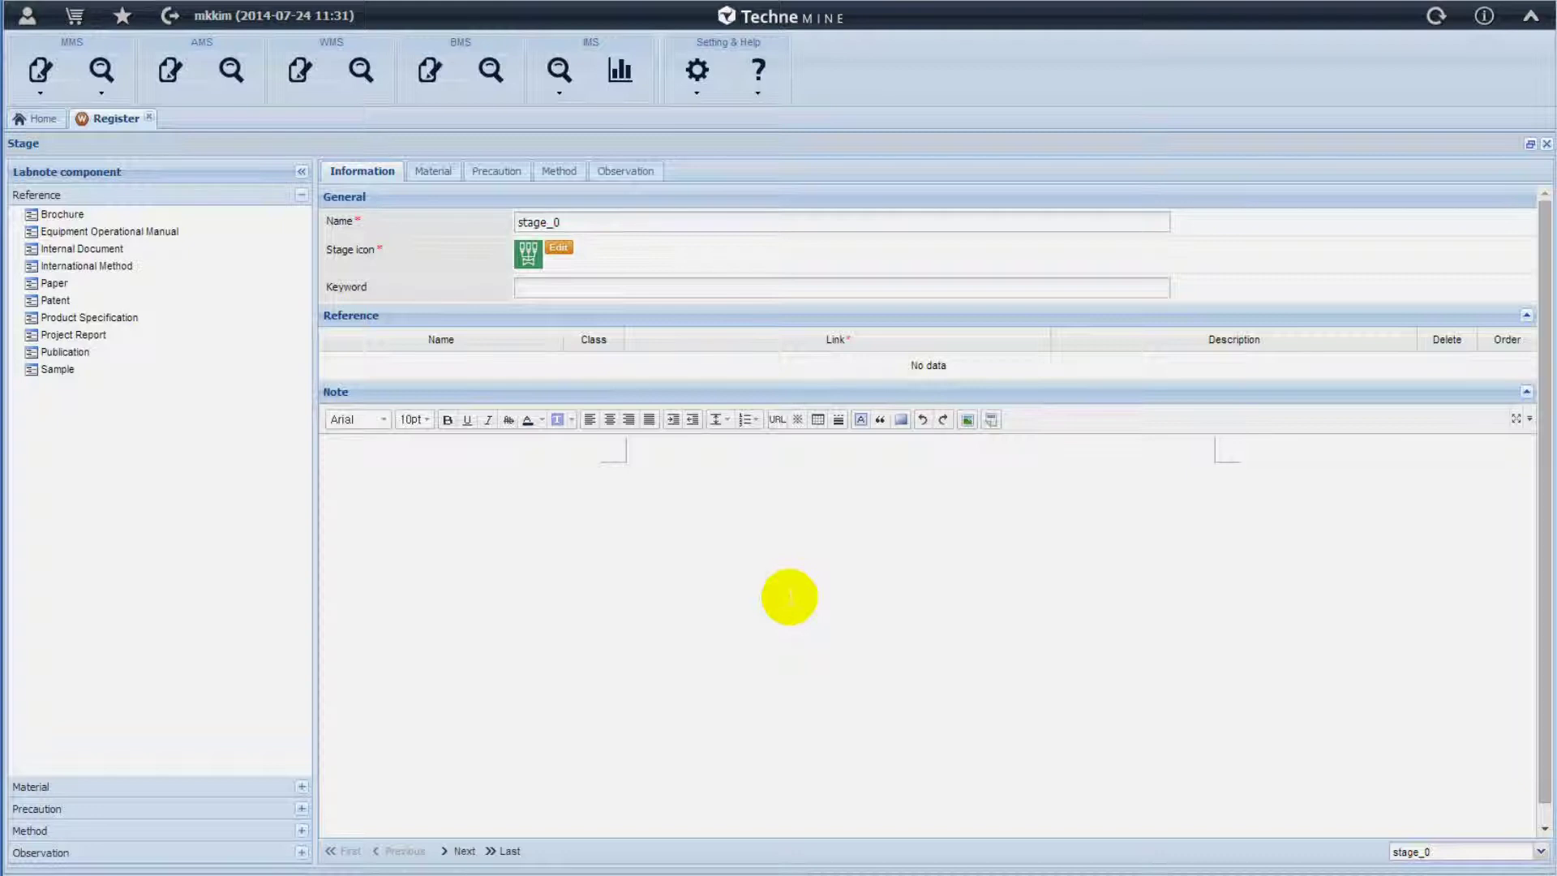
Add a Paper reference to stage_0 and set its class to Text
left_click(54, 286)
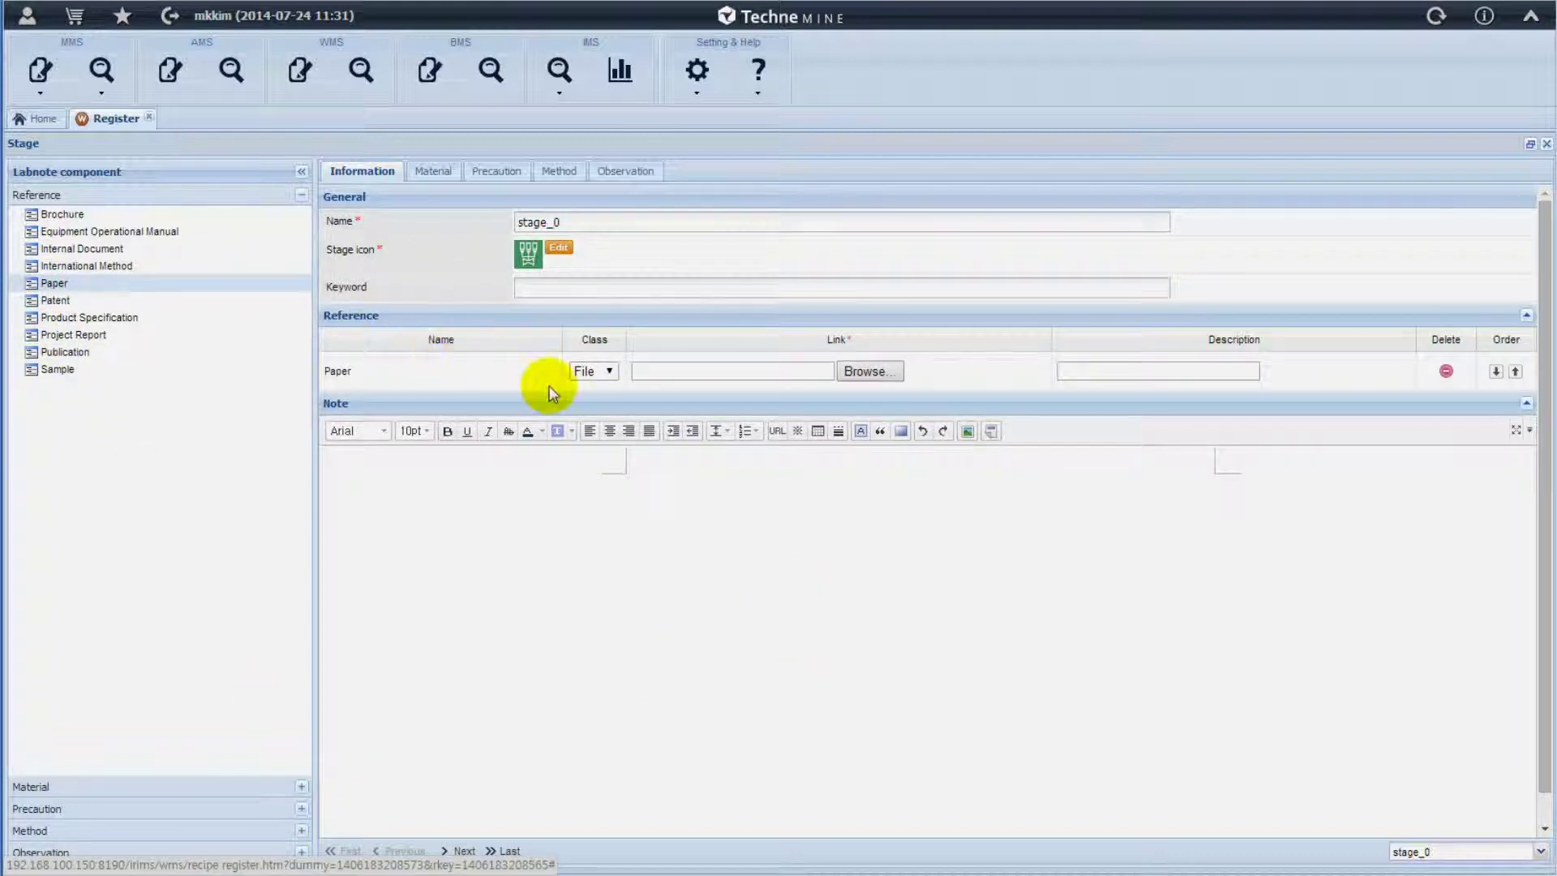
left_click(601, 372)
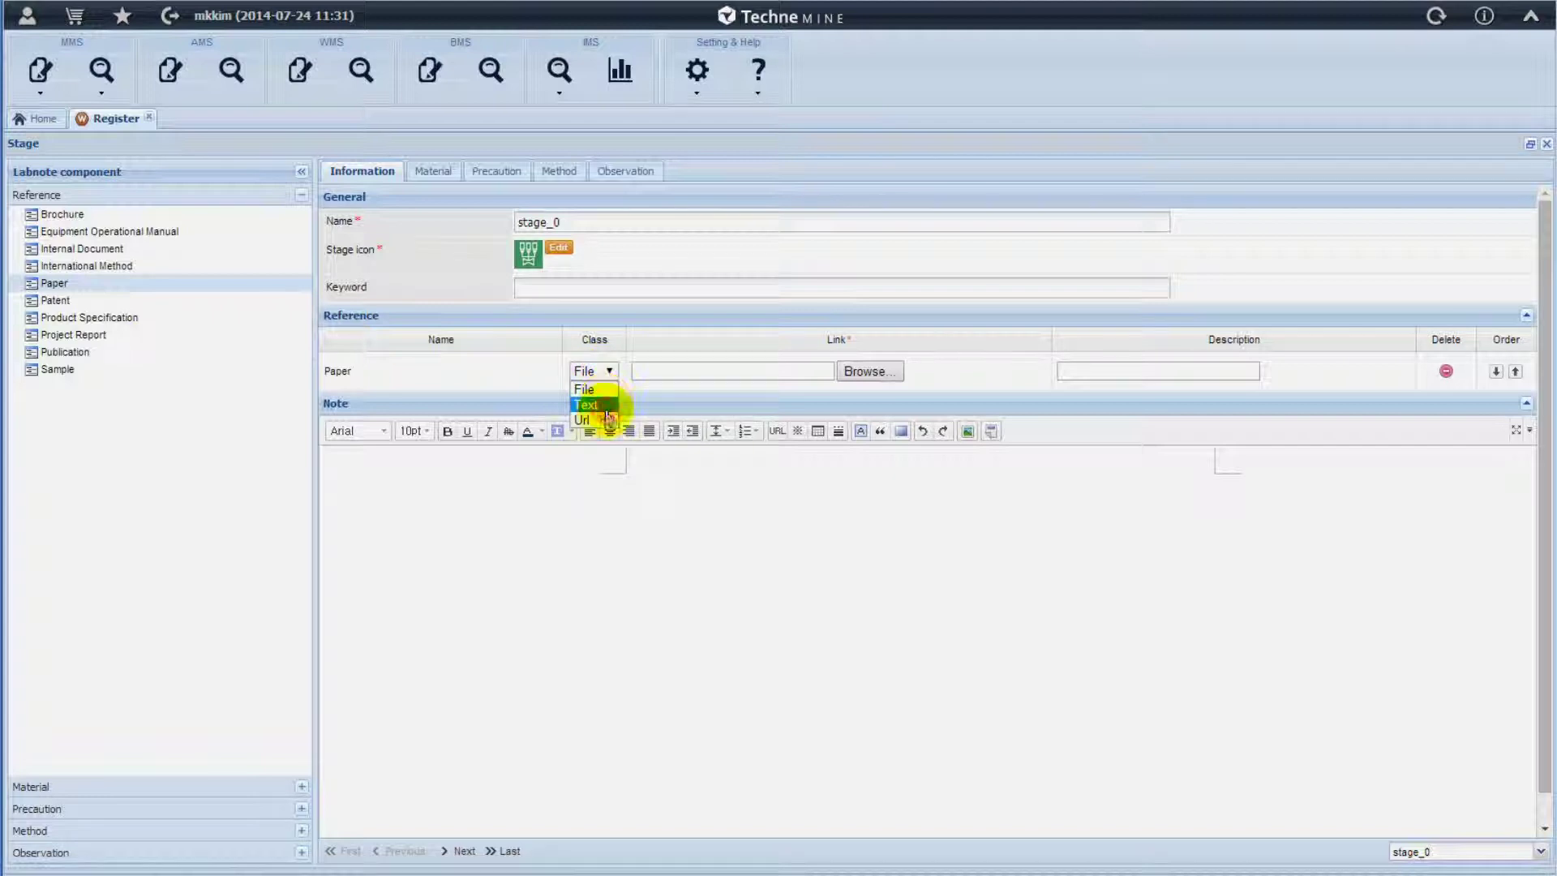
left_click(606, 408)
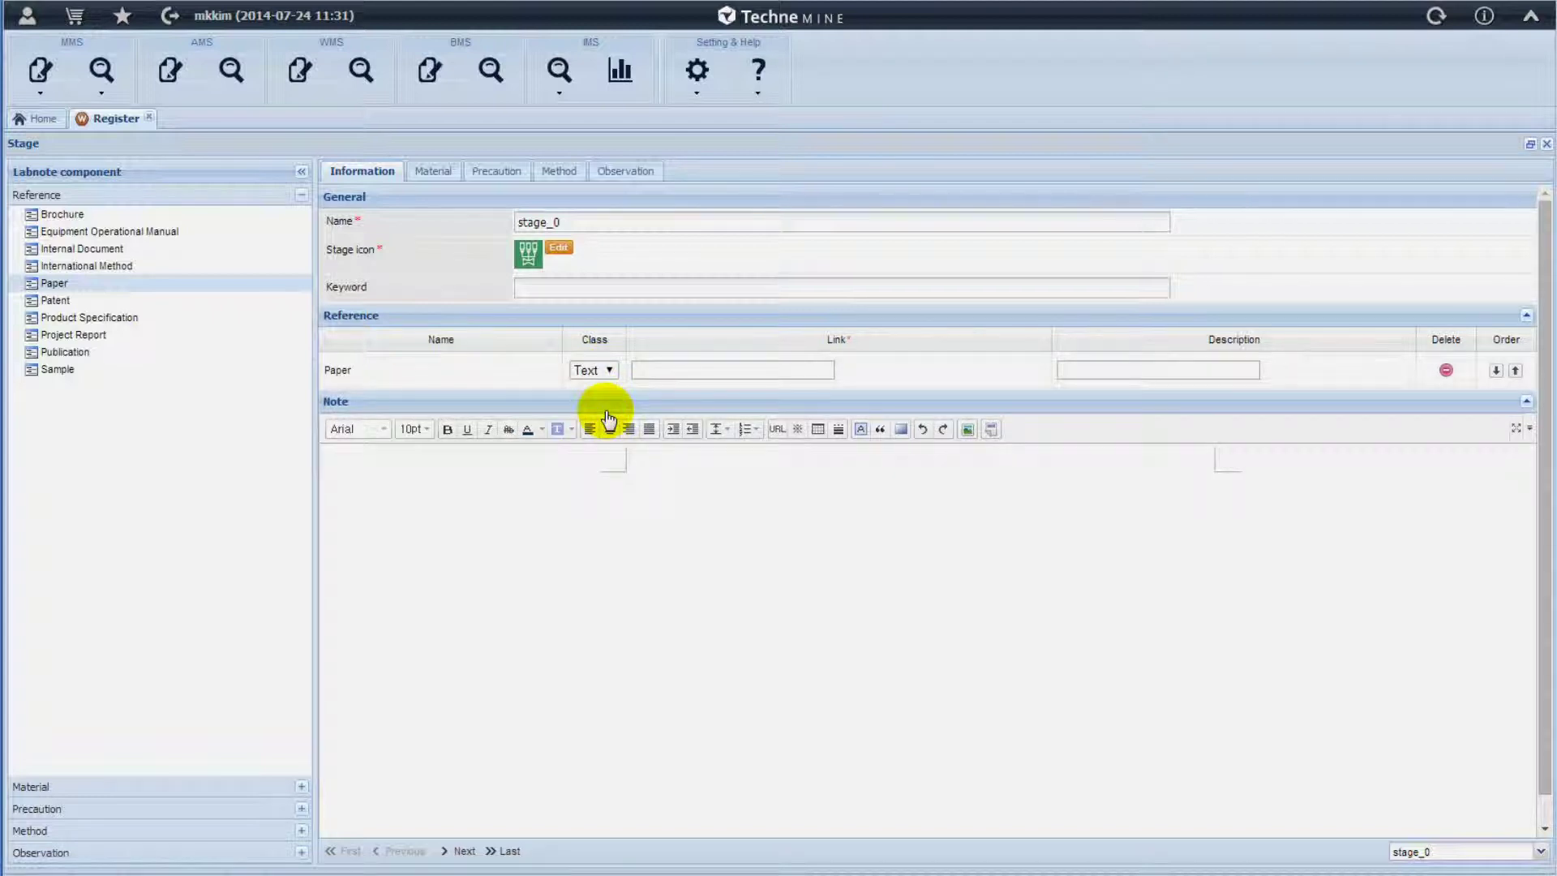
In stage_0's materials, search for "gly" and set the first input glycerol to 100 g with its mole amount calculated
left_click(119, 786)
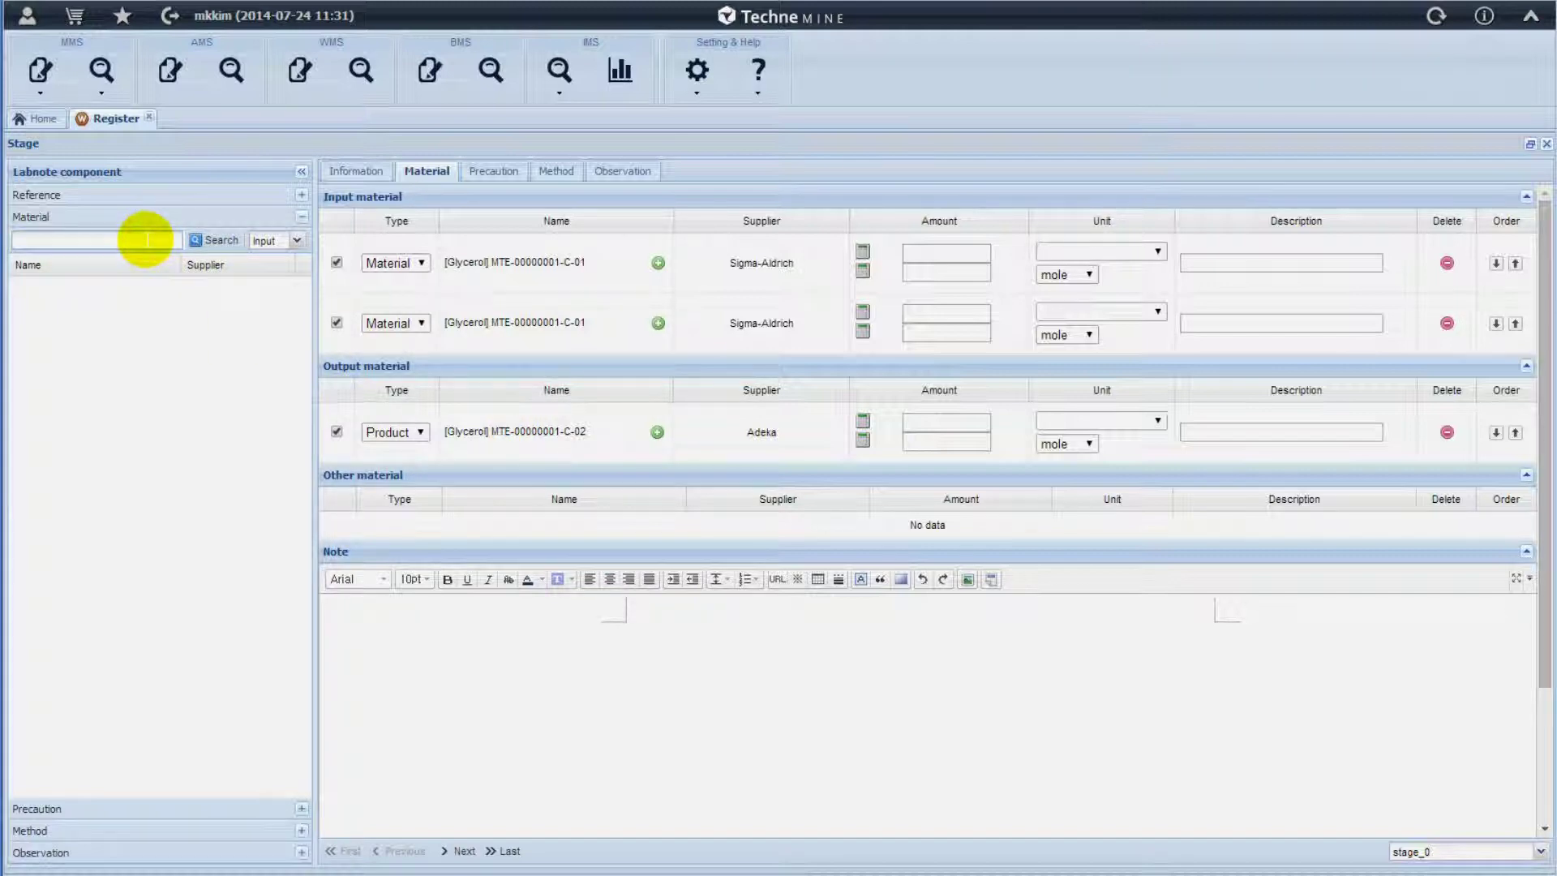
left_click(212, 240)
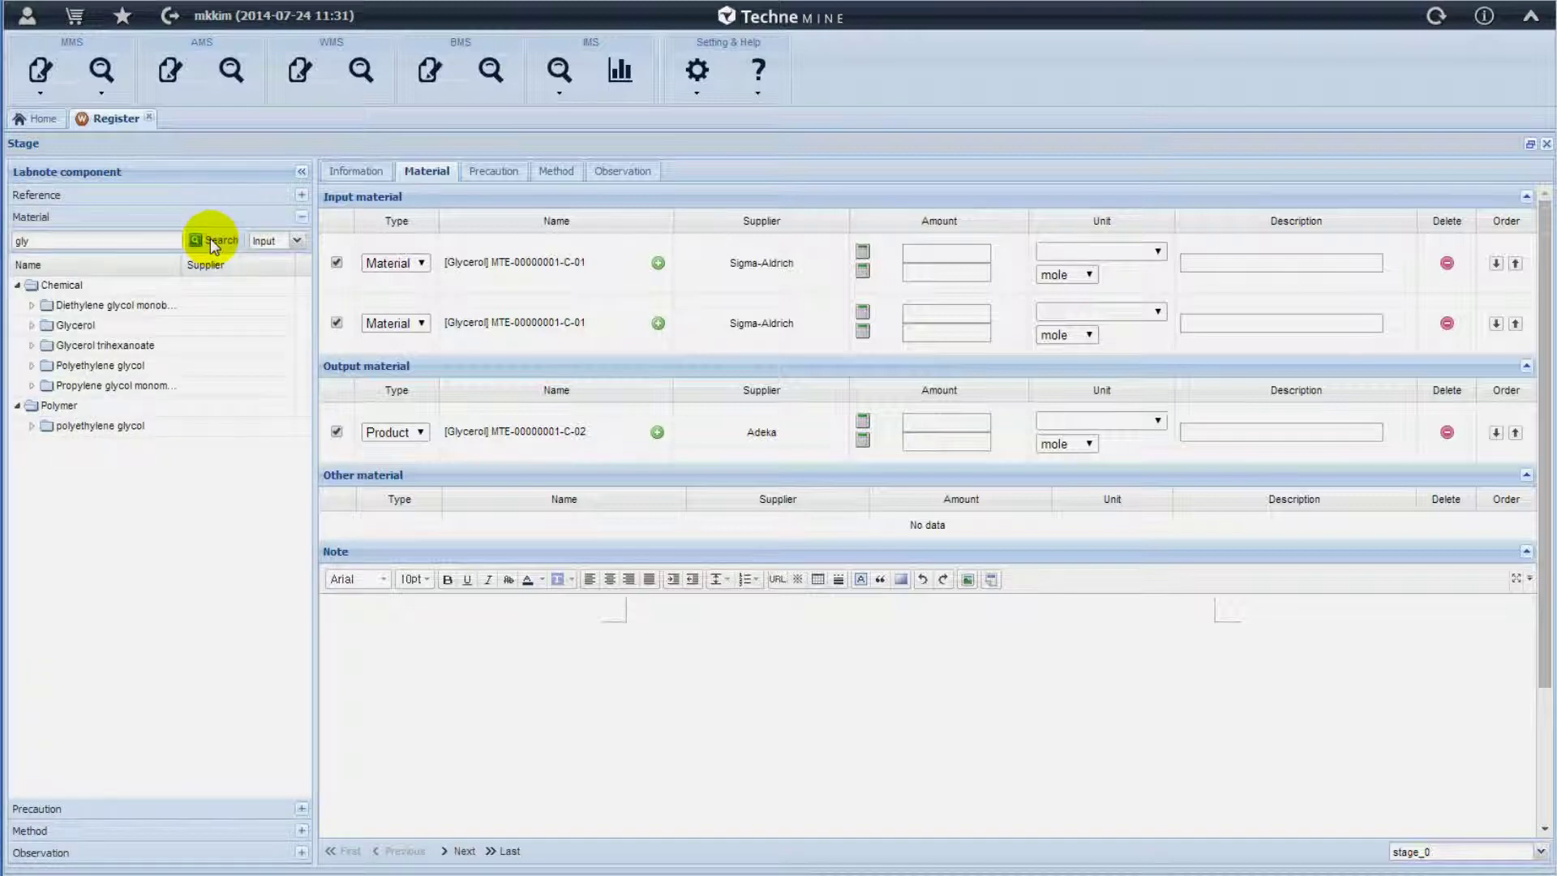
left_click(944, 253)
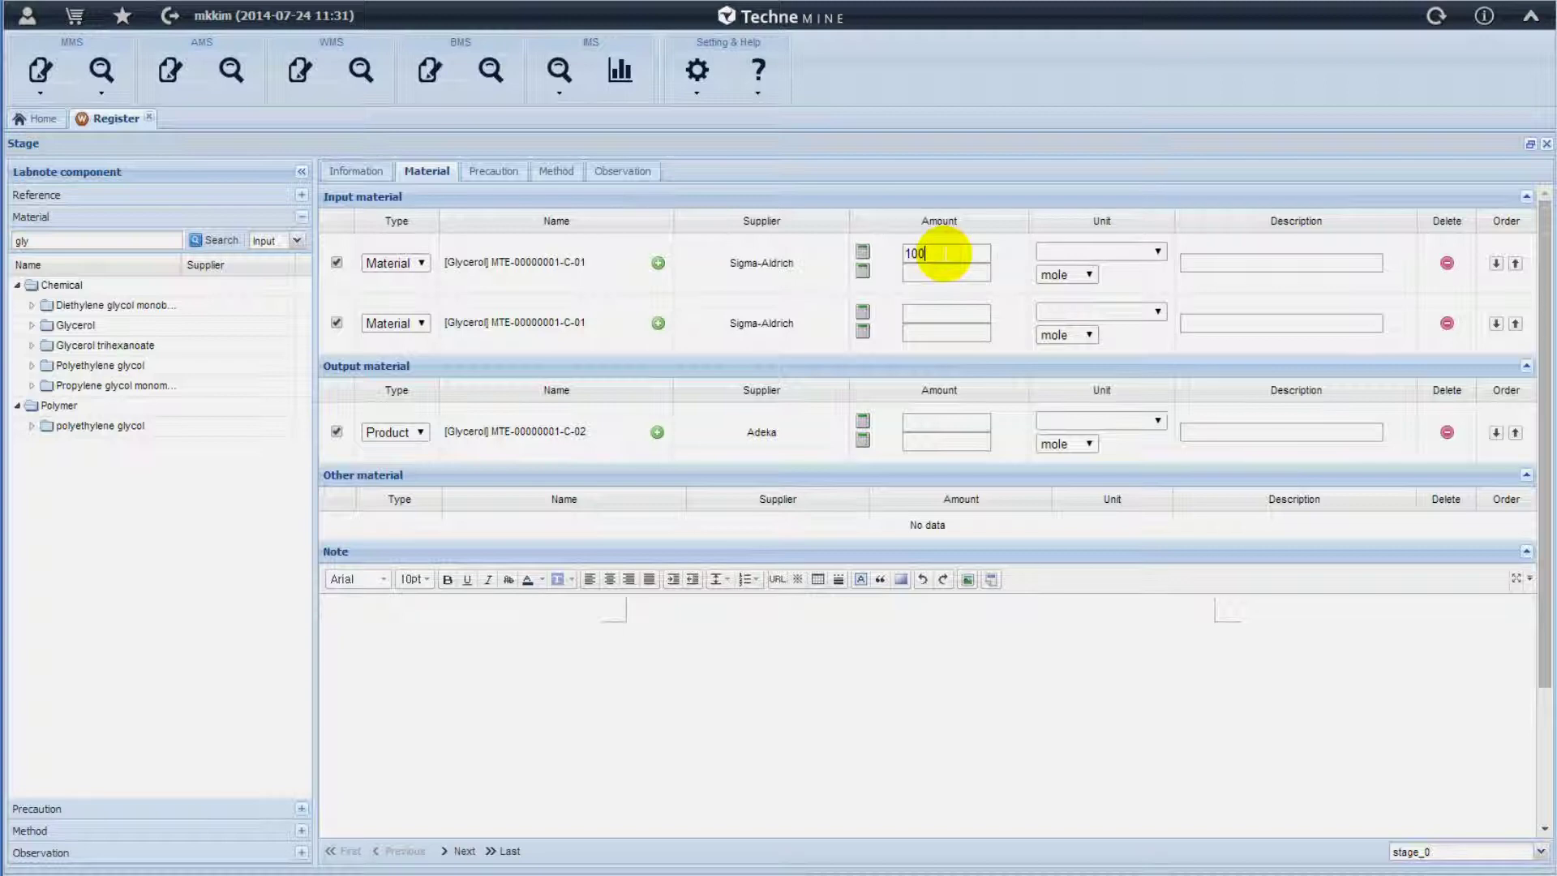
left_click(1139, 251)
scroll(1094, 487, "down", 5)
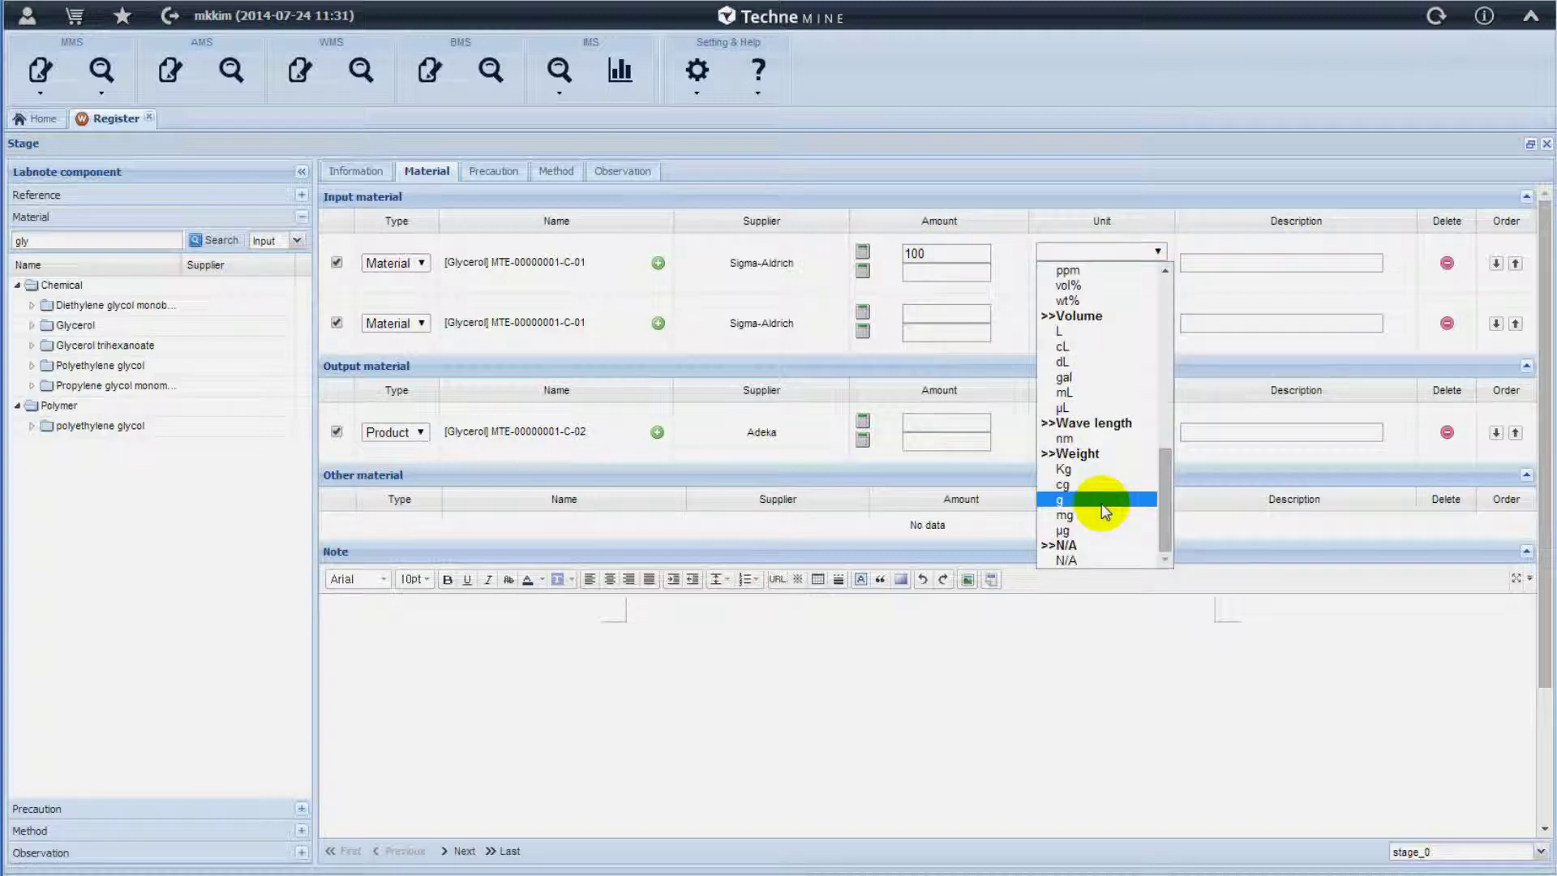
left_click(1101, 501)
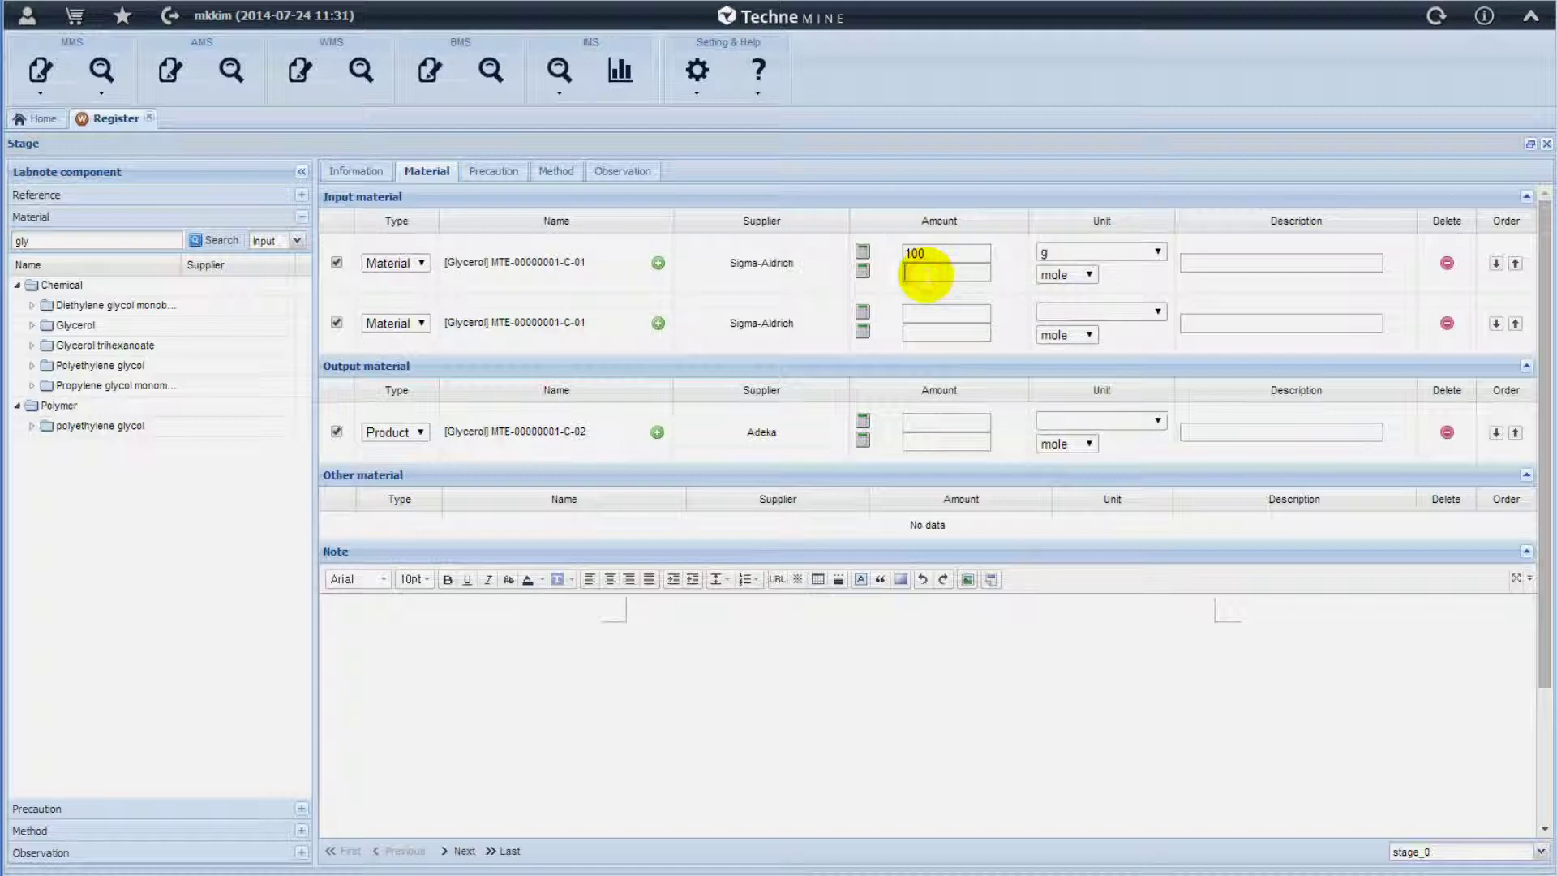
left_click(862, 271)
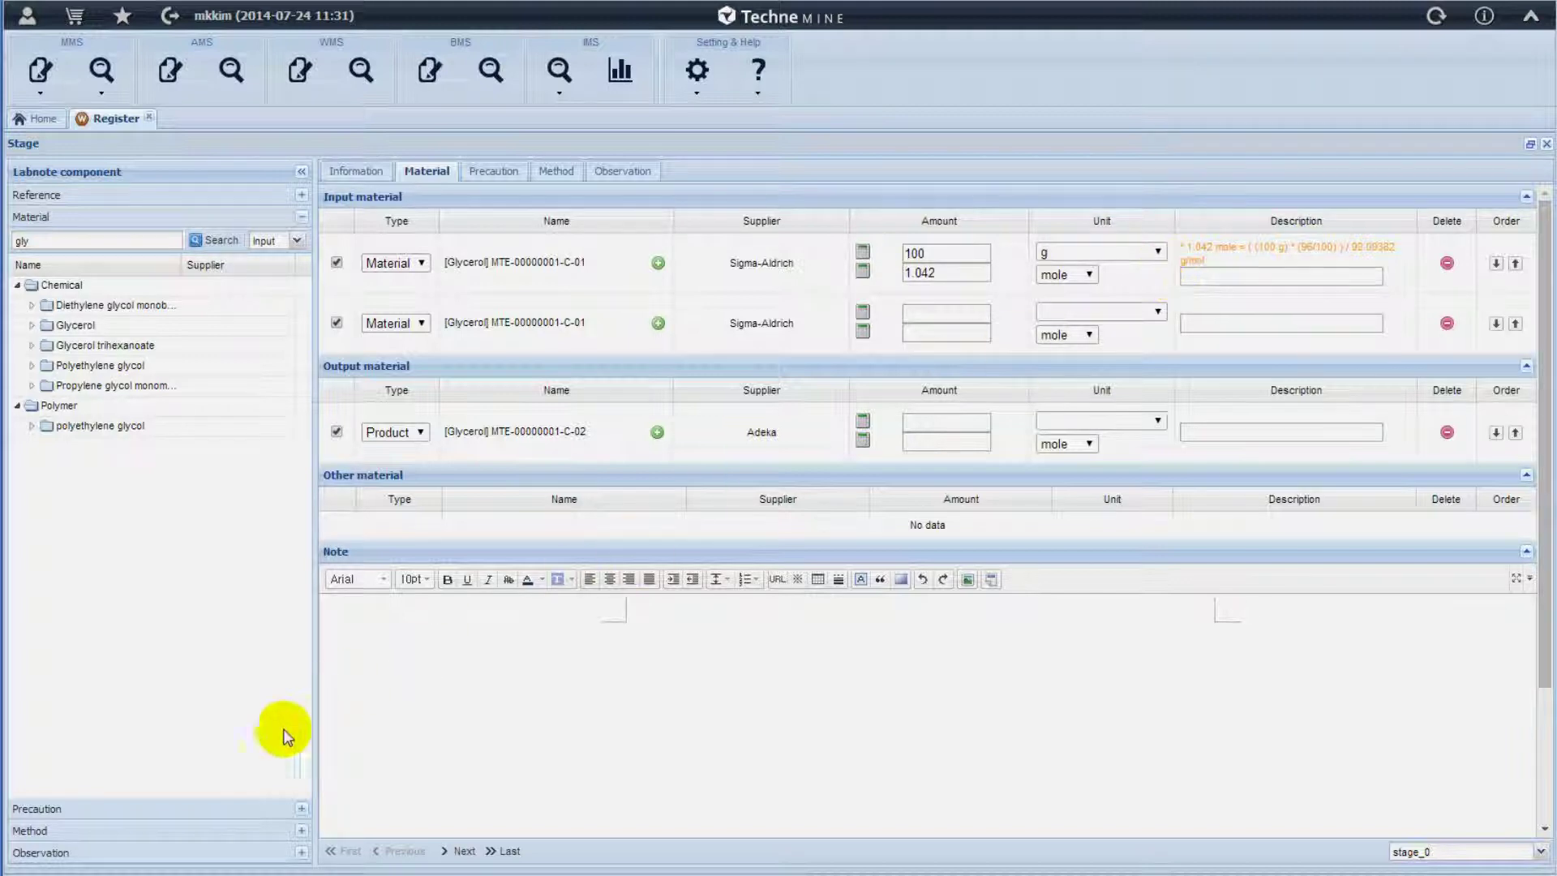
Add an Agitator constraint to stage_0's precautions with a value of 50000 rpm
left_click(171, 807)
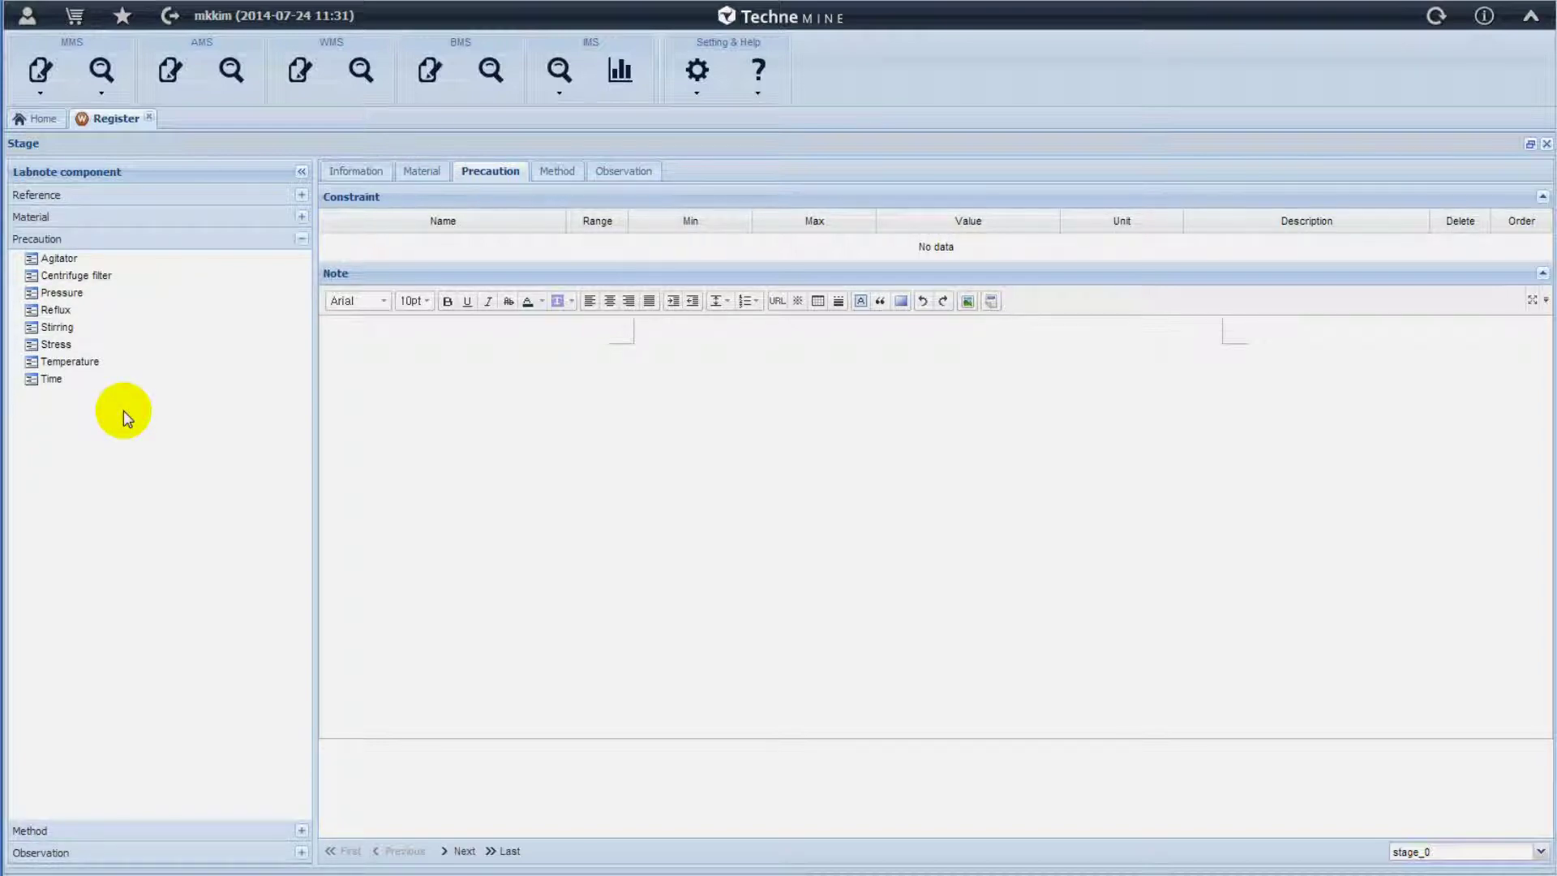
left_click_drag(55, 257, 421, 237)
left_click(906, 241)
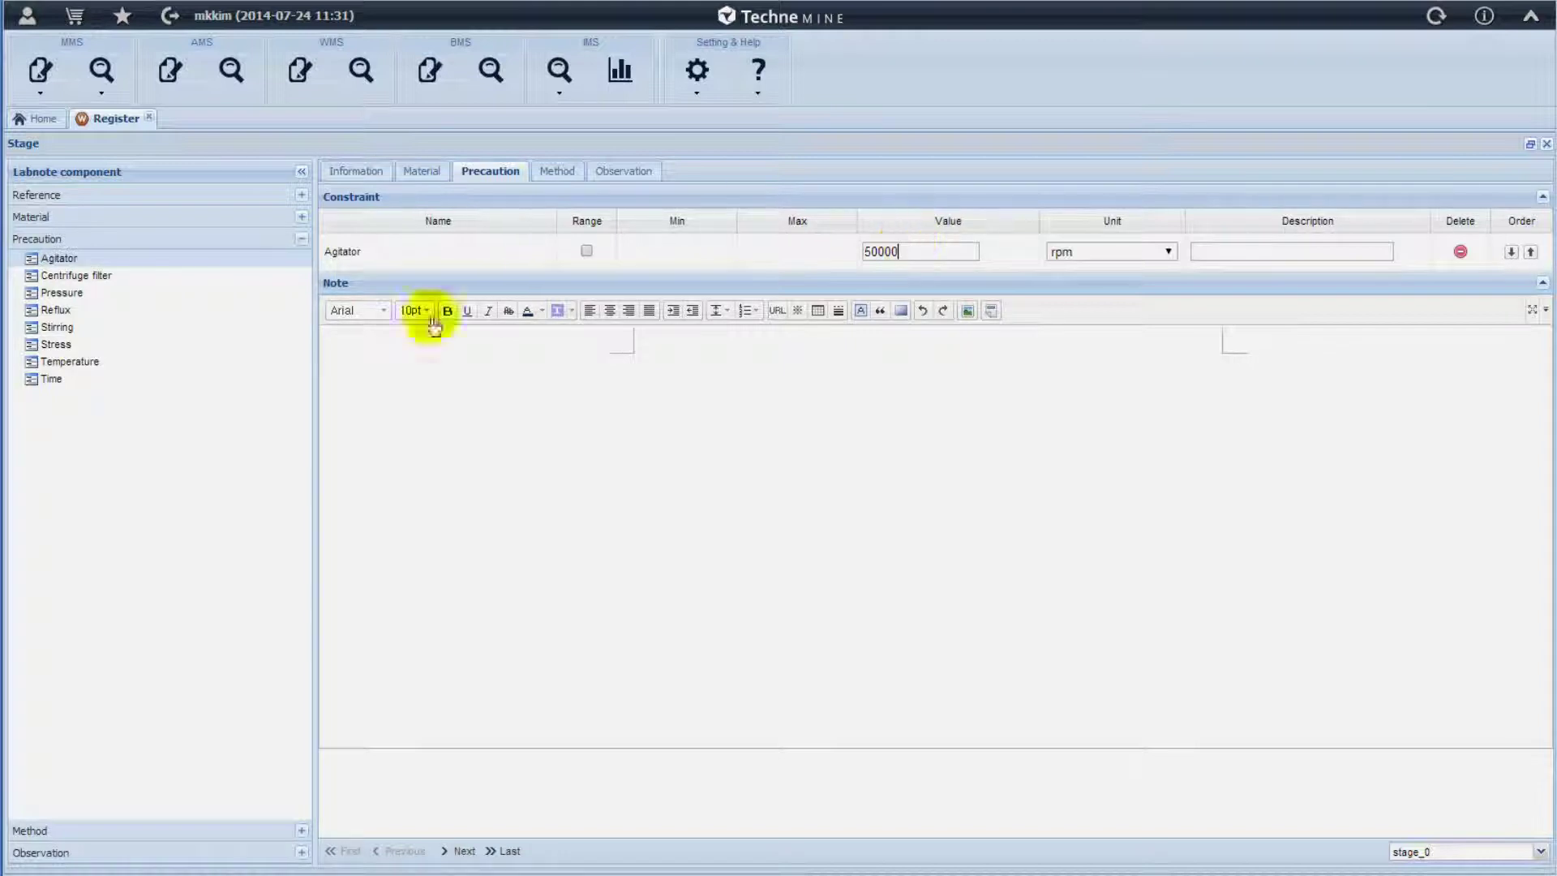
Add the method parameters Agitation Temperature at 25 °C and Agitation Time at 60 min to stage_0
left_click(26, 831)
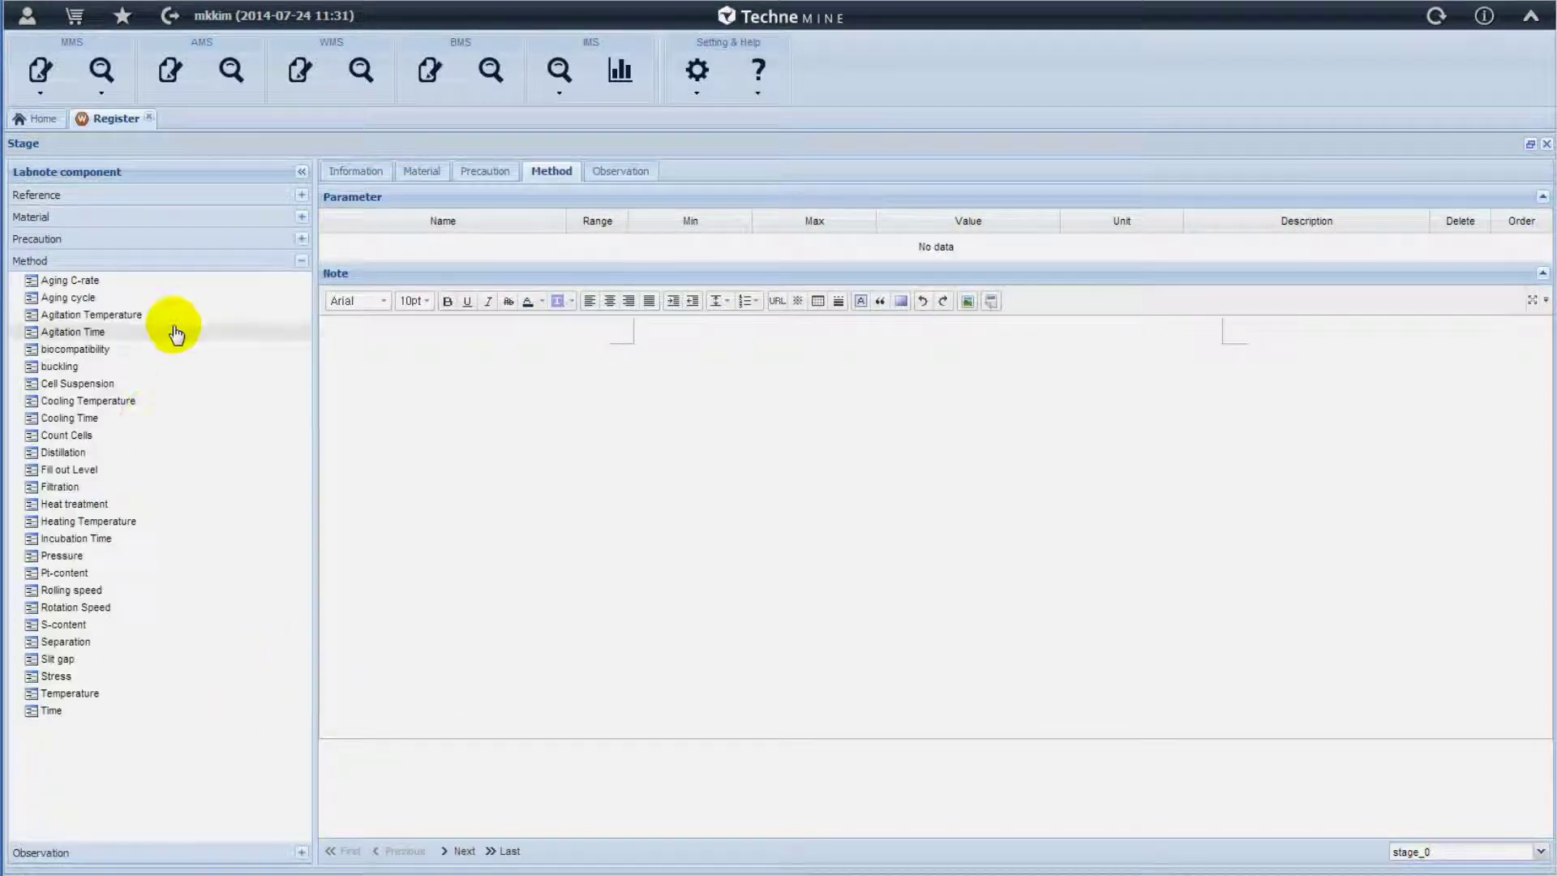
left_click(122, 315)
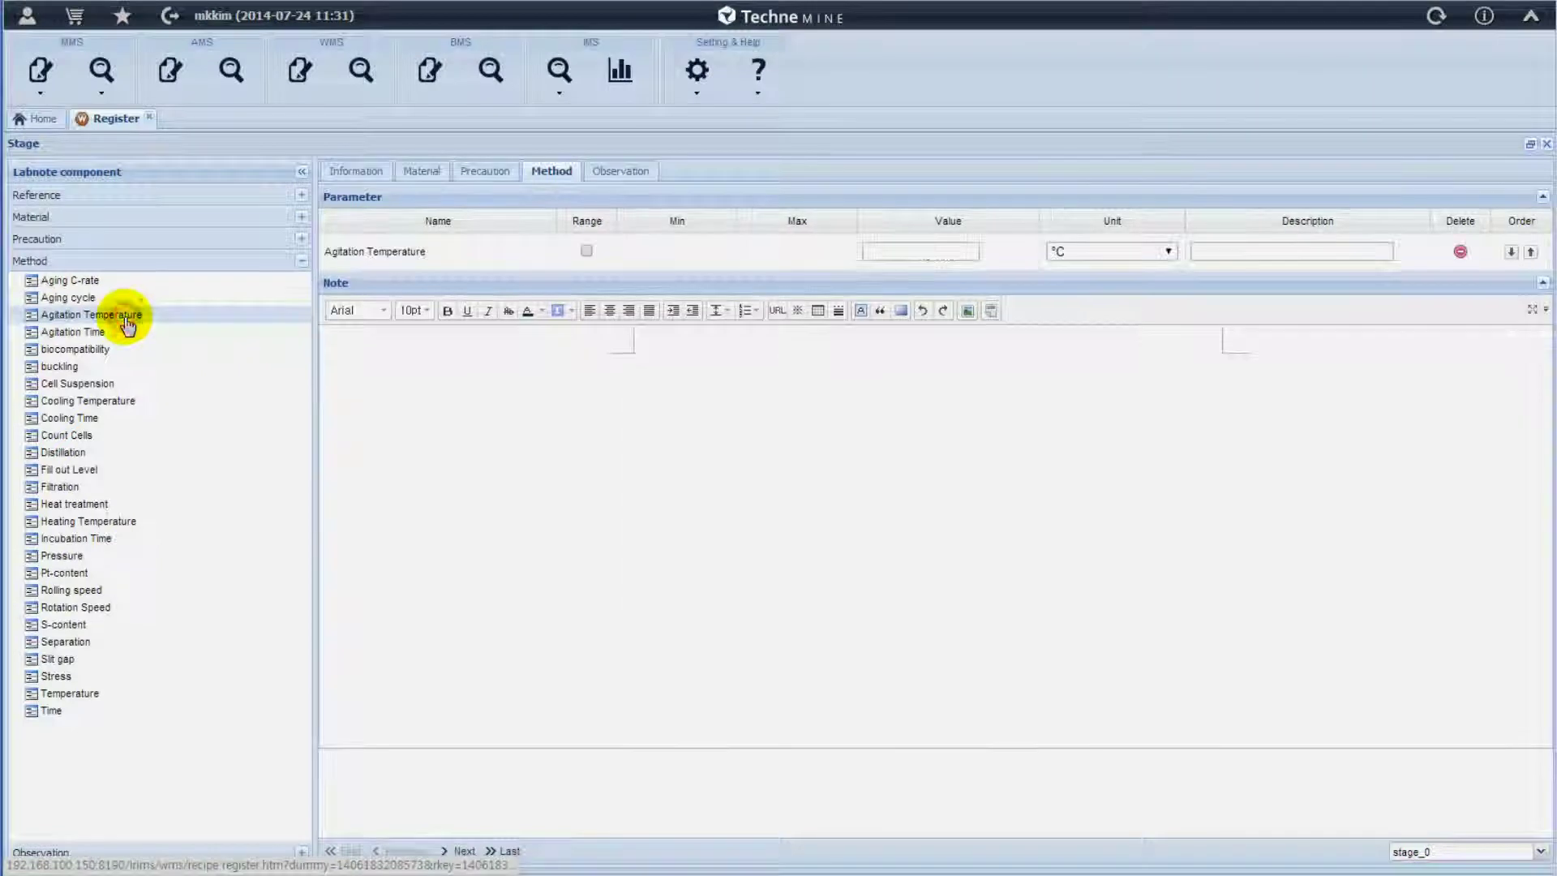
left_click(82, 333)
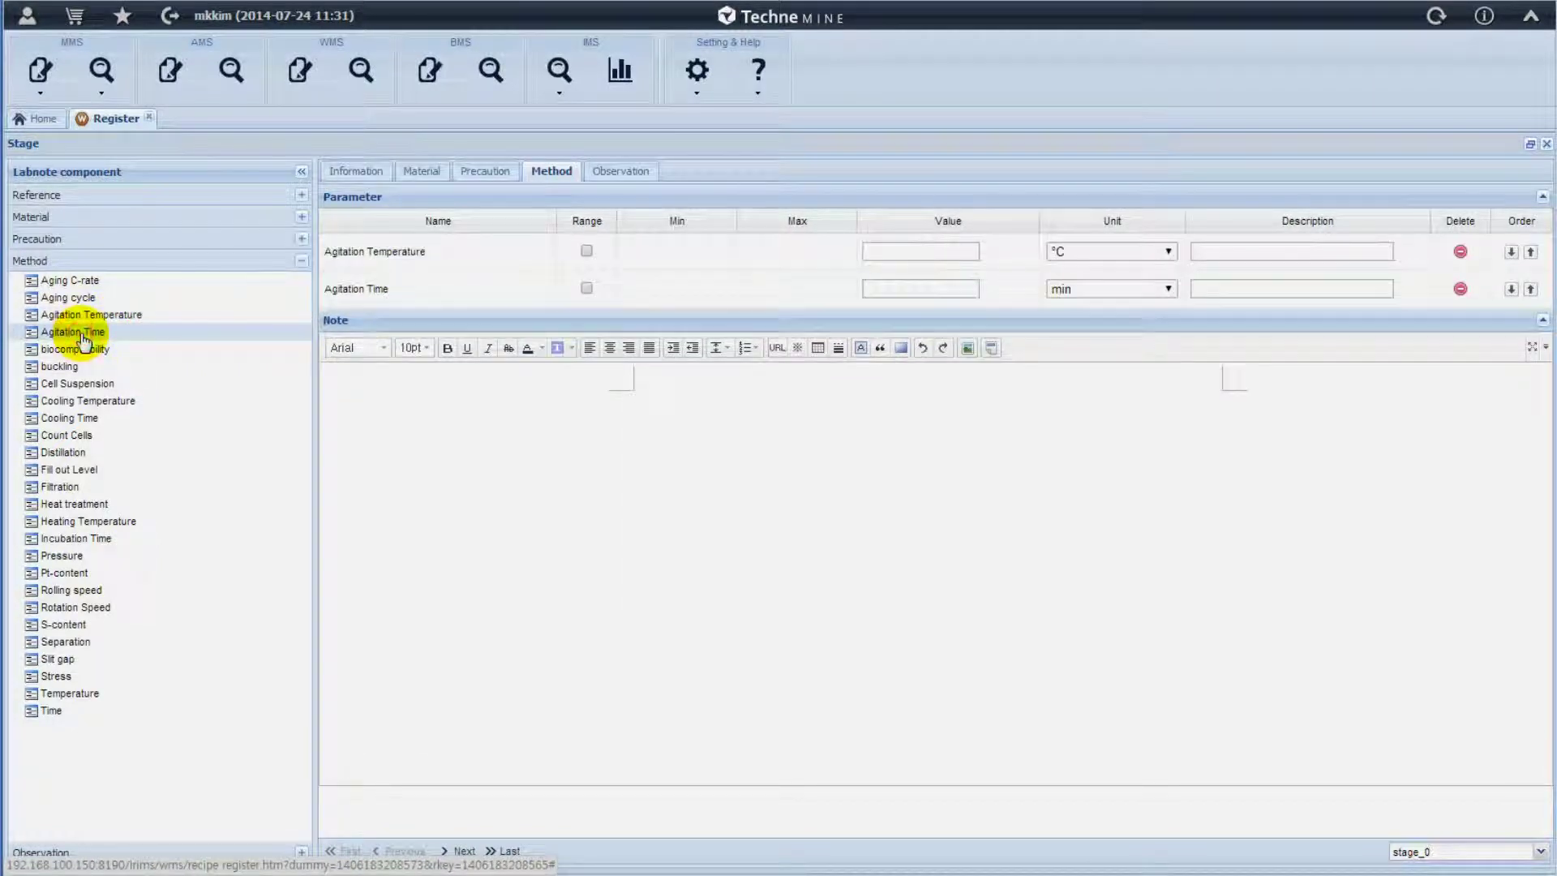
left_click(893, 252)
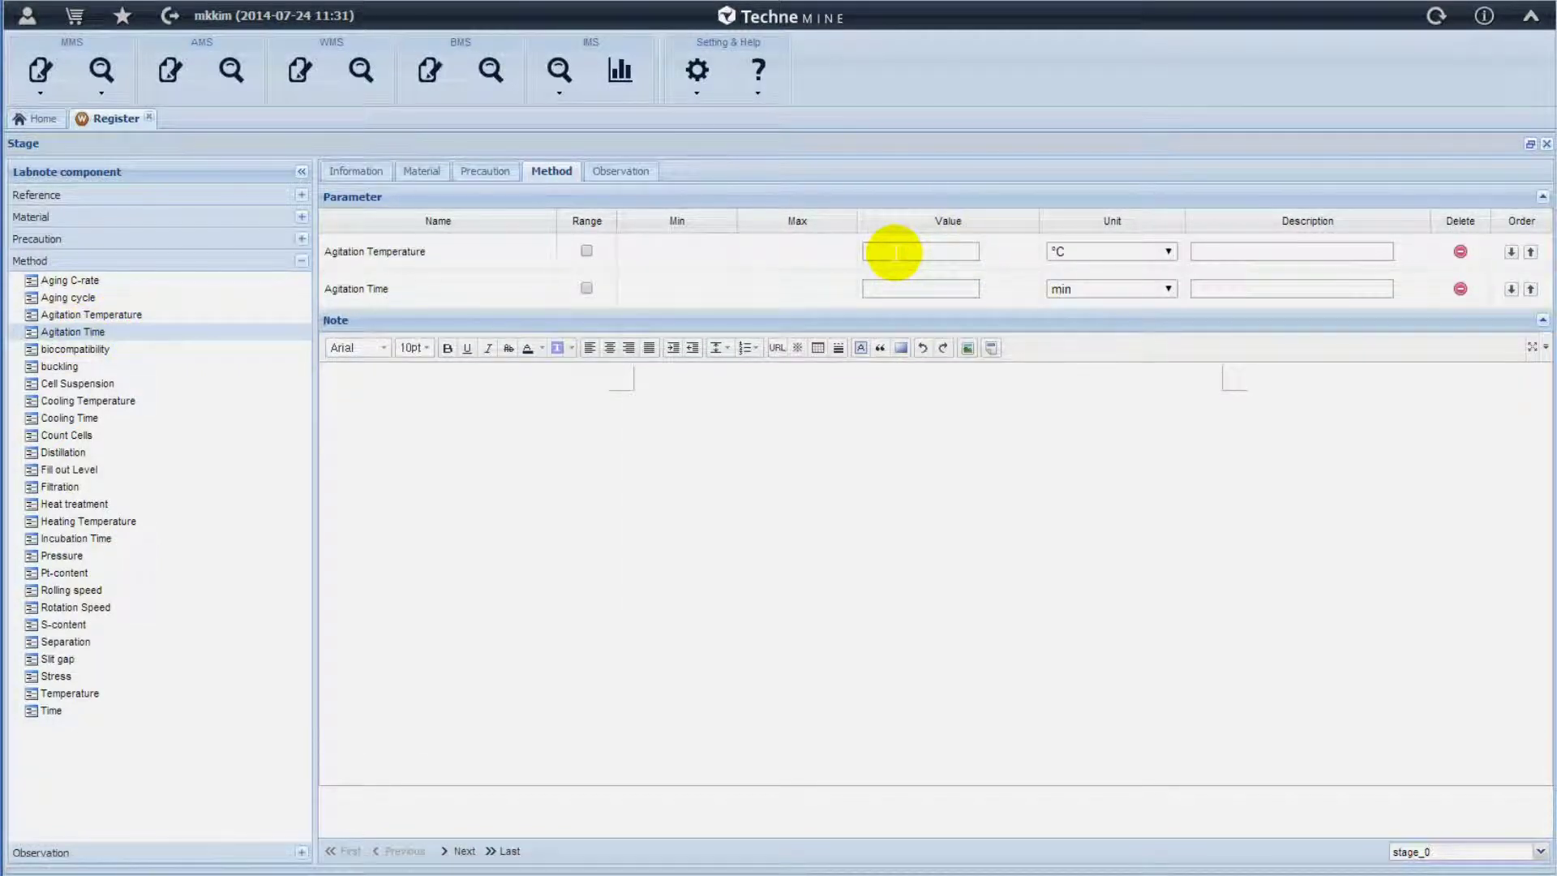
type("60")
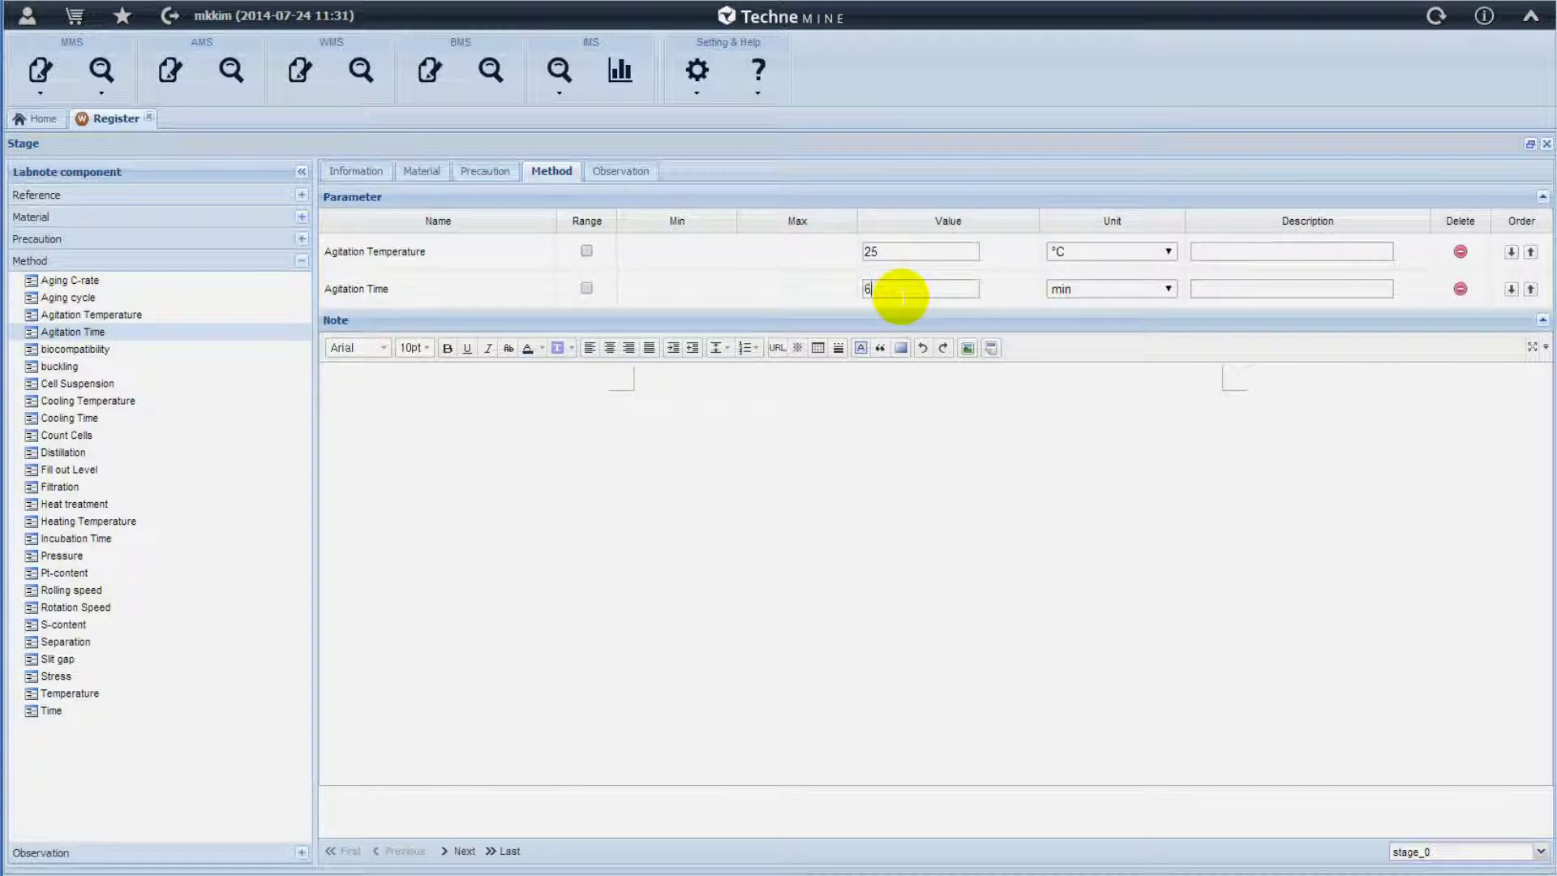
Add a Conductivity attribute to stage_0's observations with a value of 24.5 mS
left_click(74, 853)
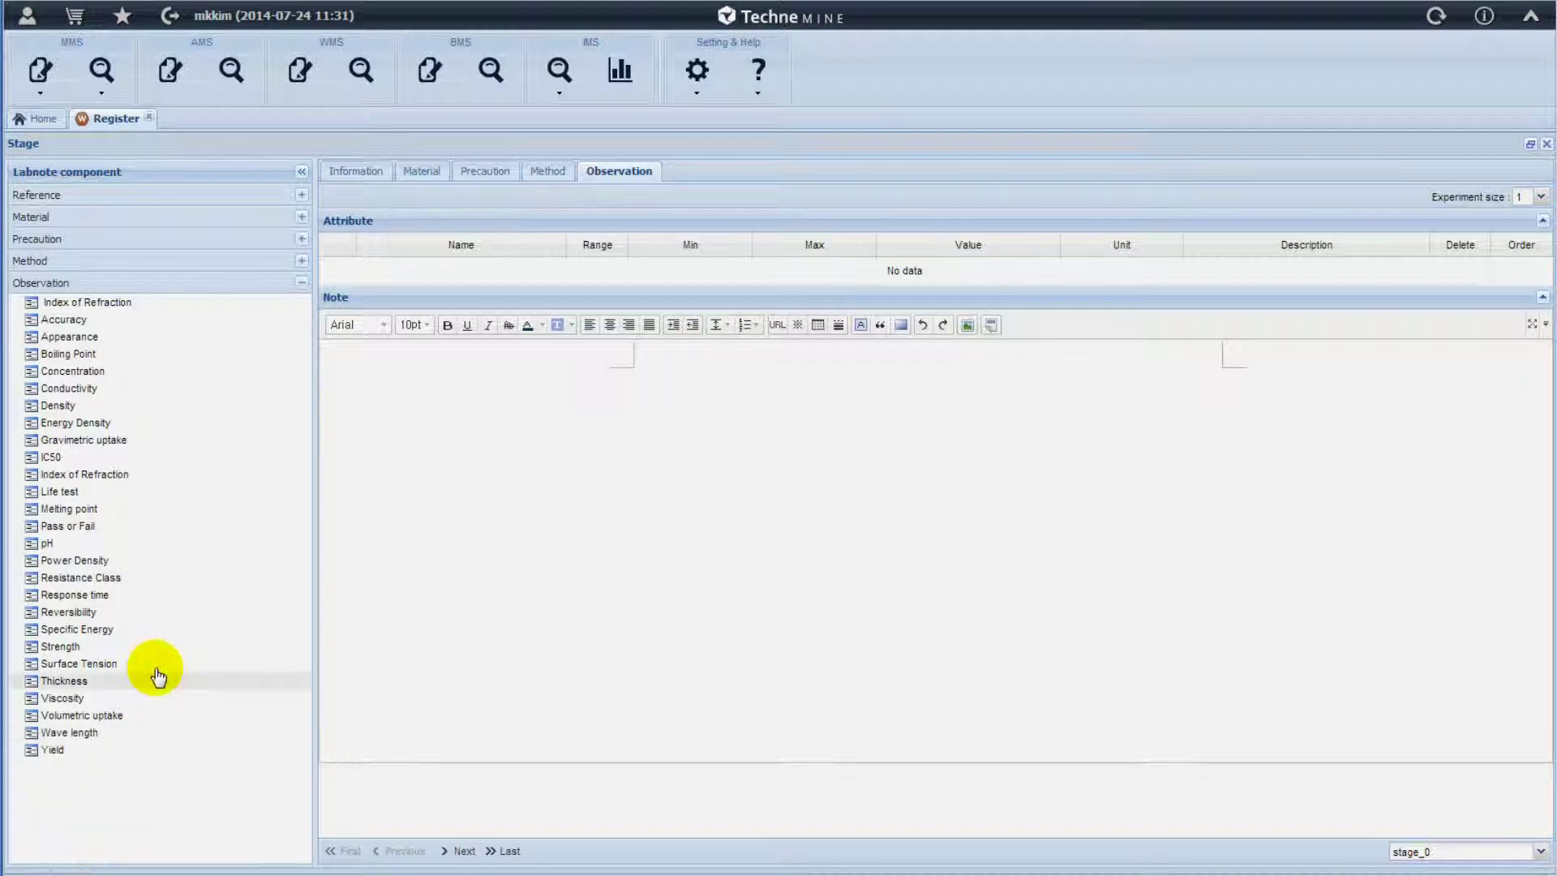
left_click(67, 390)
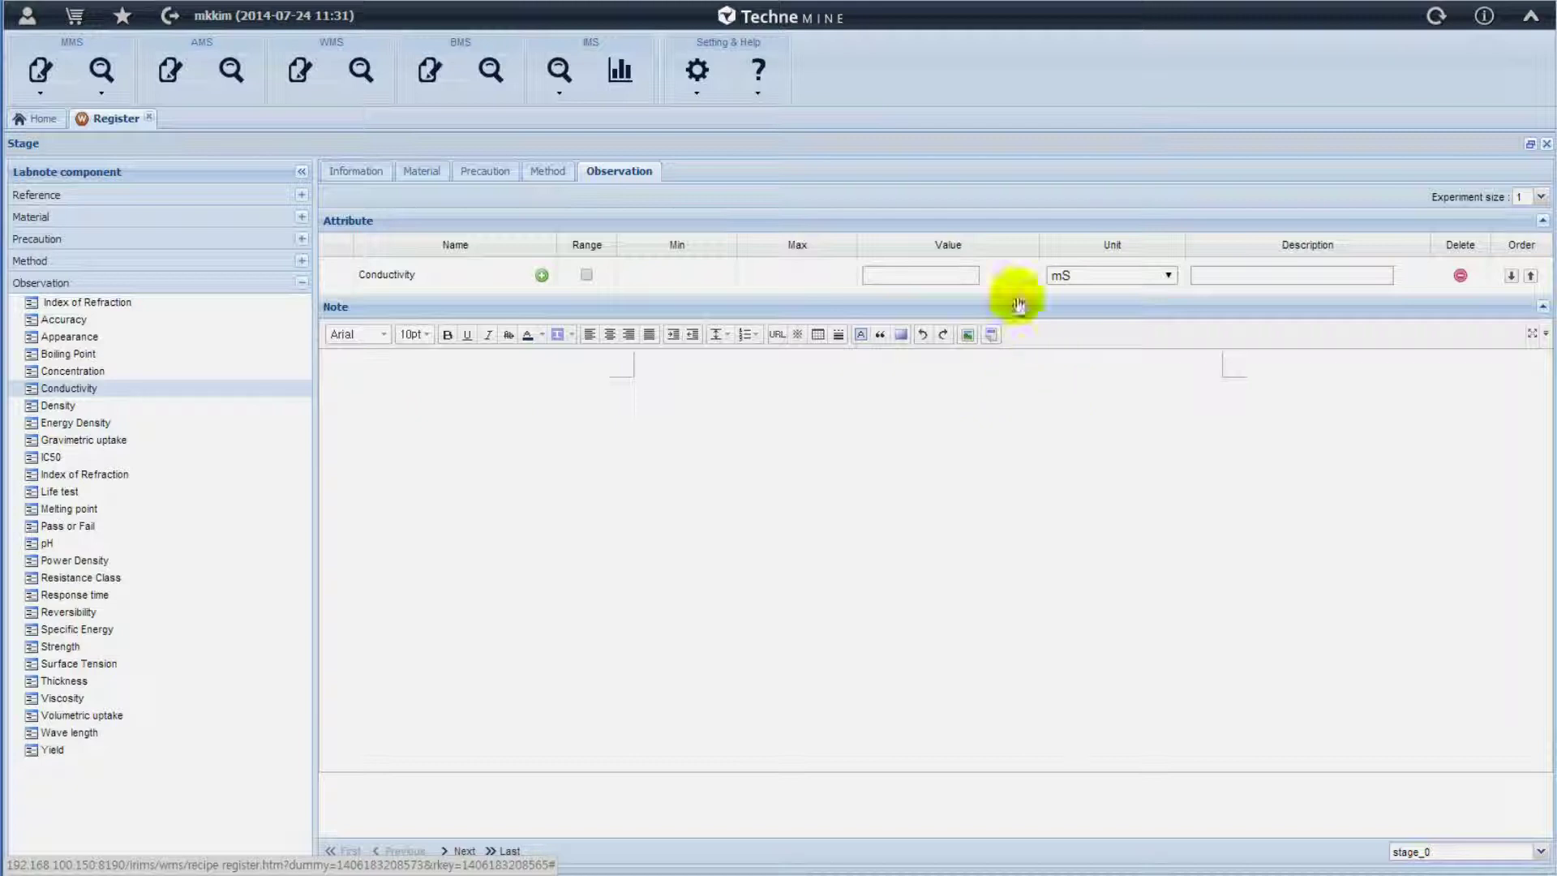
left_click(951, 272)
type("24.5")
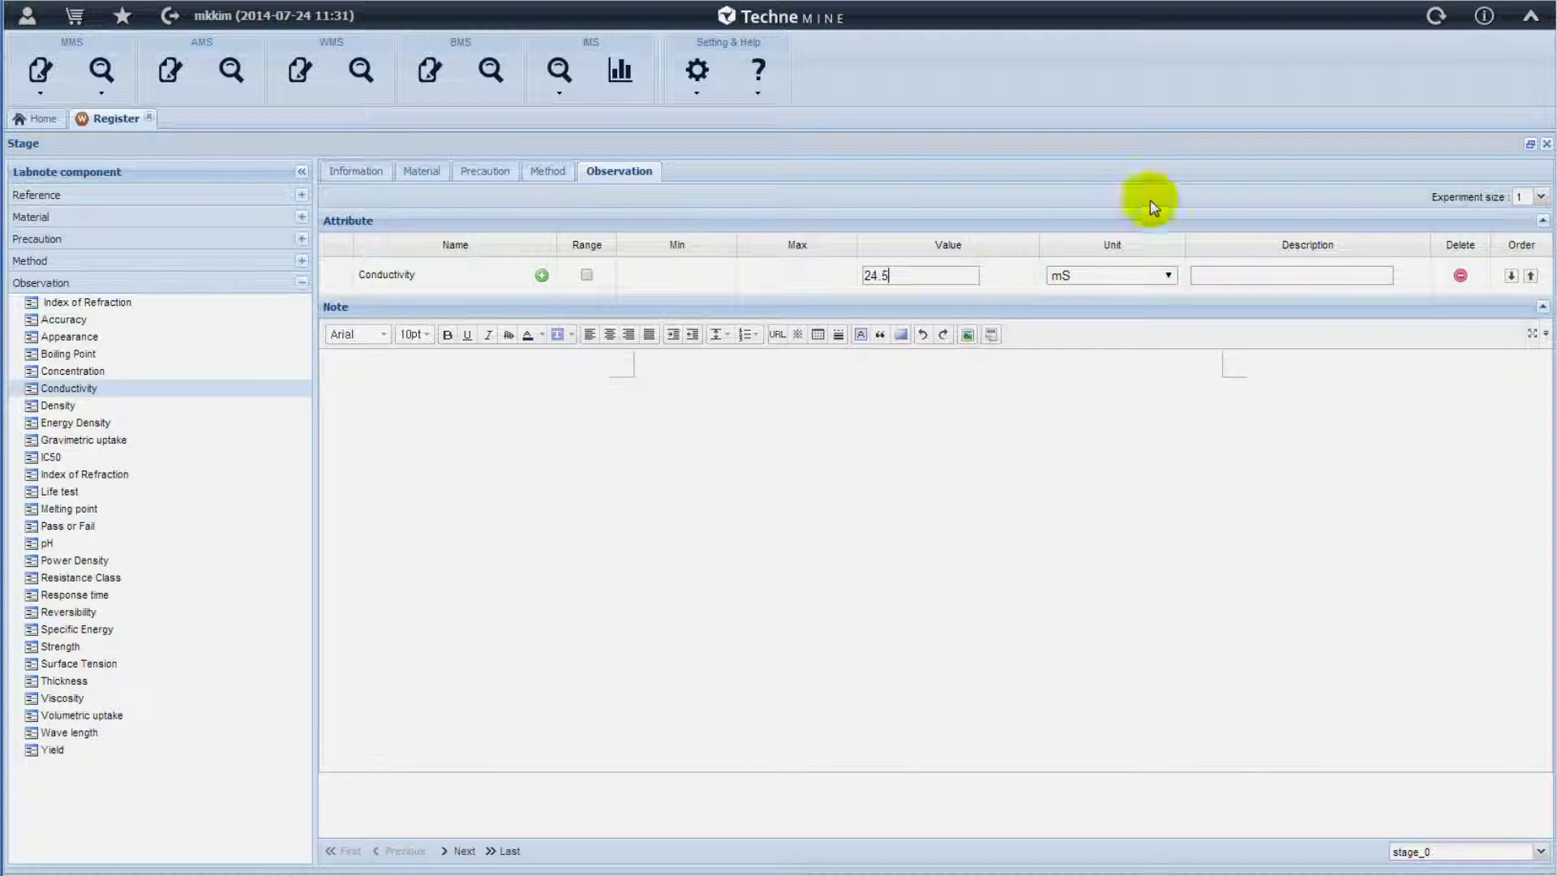
Set the experiment size of stage_0's observations to 5
left_click(1541, 197)
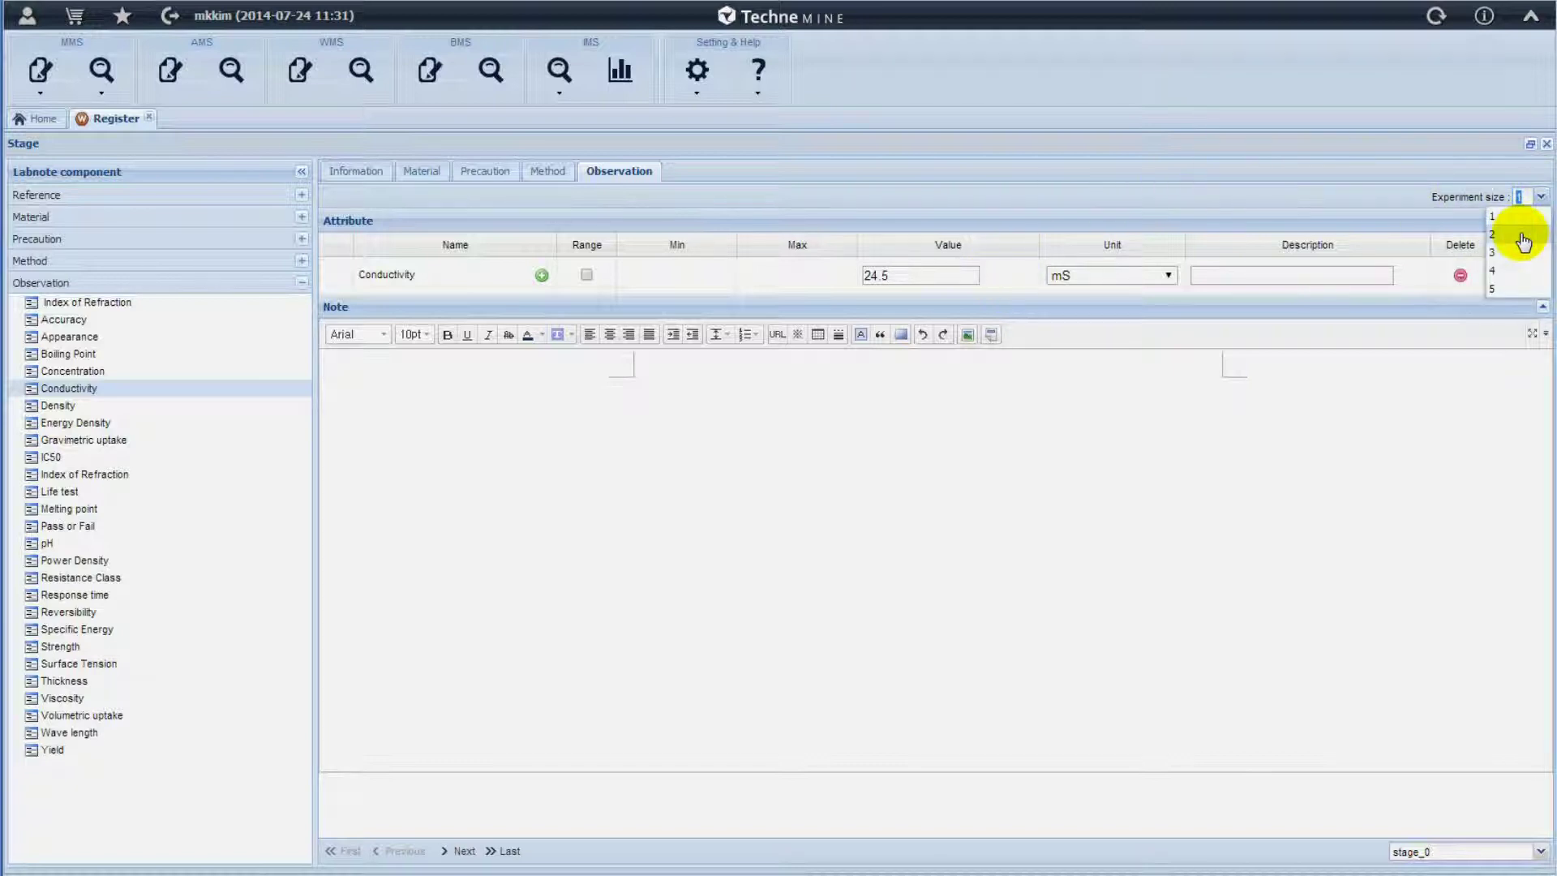
left_click(1507, 292)
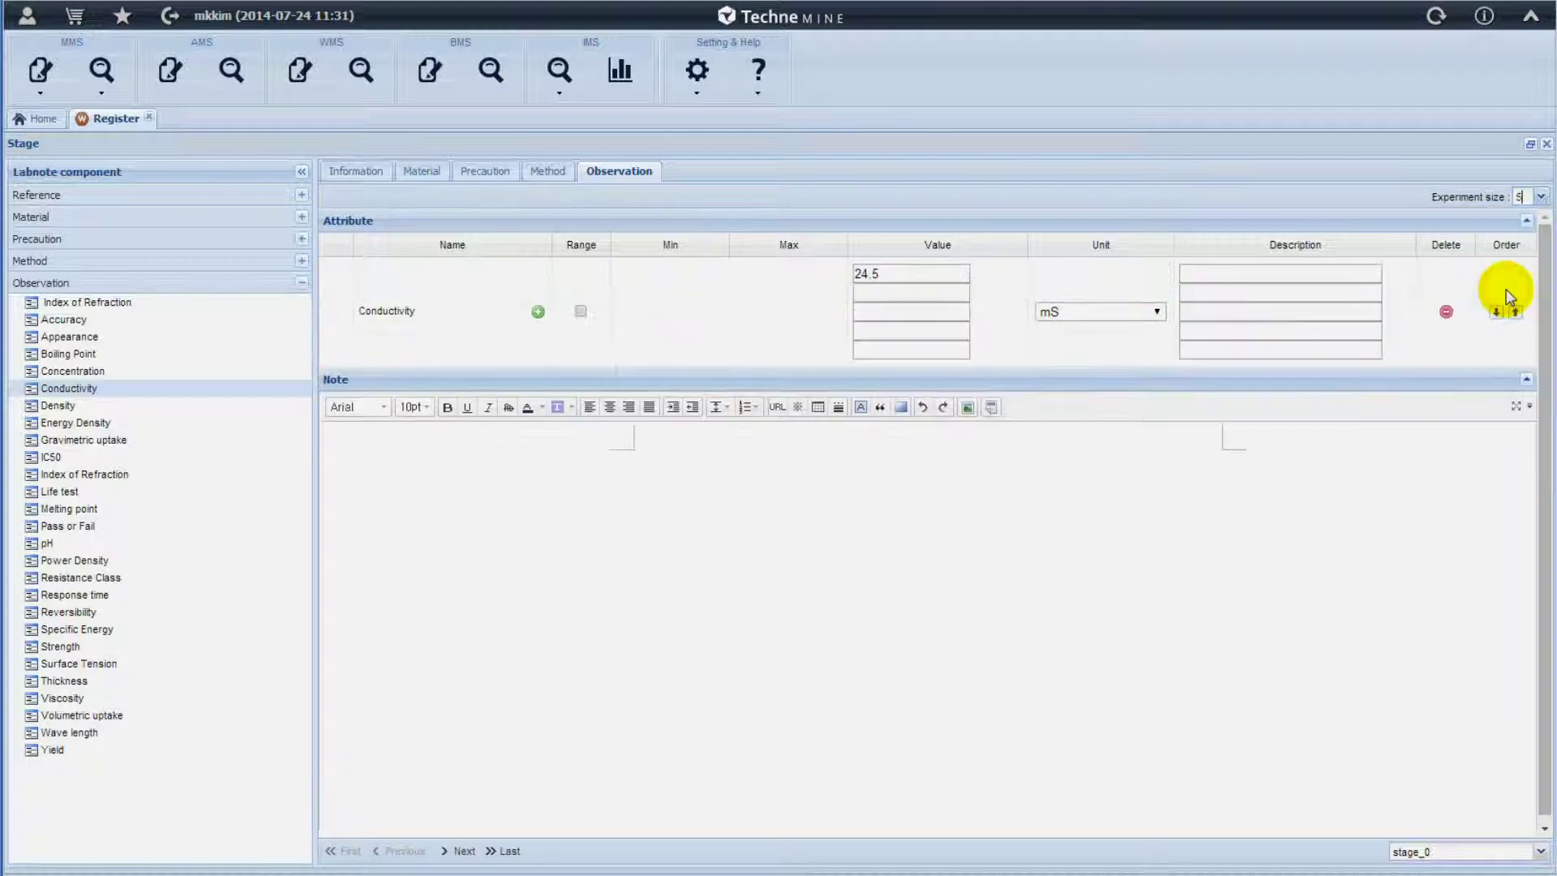
left_click(889, 294)
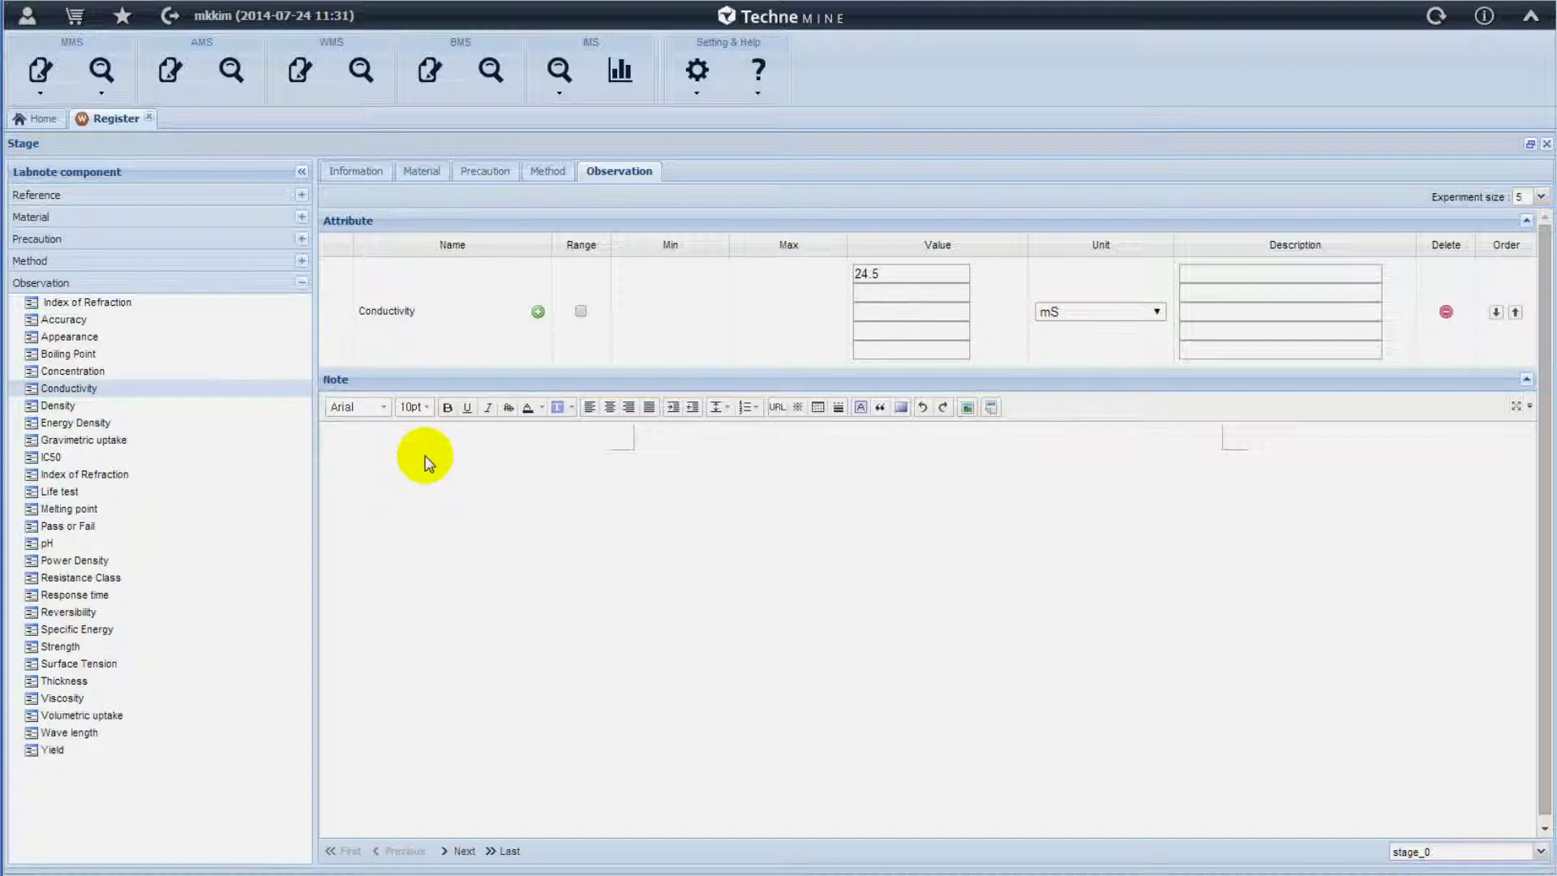
In stage_0's method note, write "test" and insert a 3x2 table below it with "test" in the first cell
left_click(543, 170)
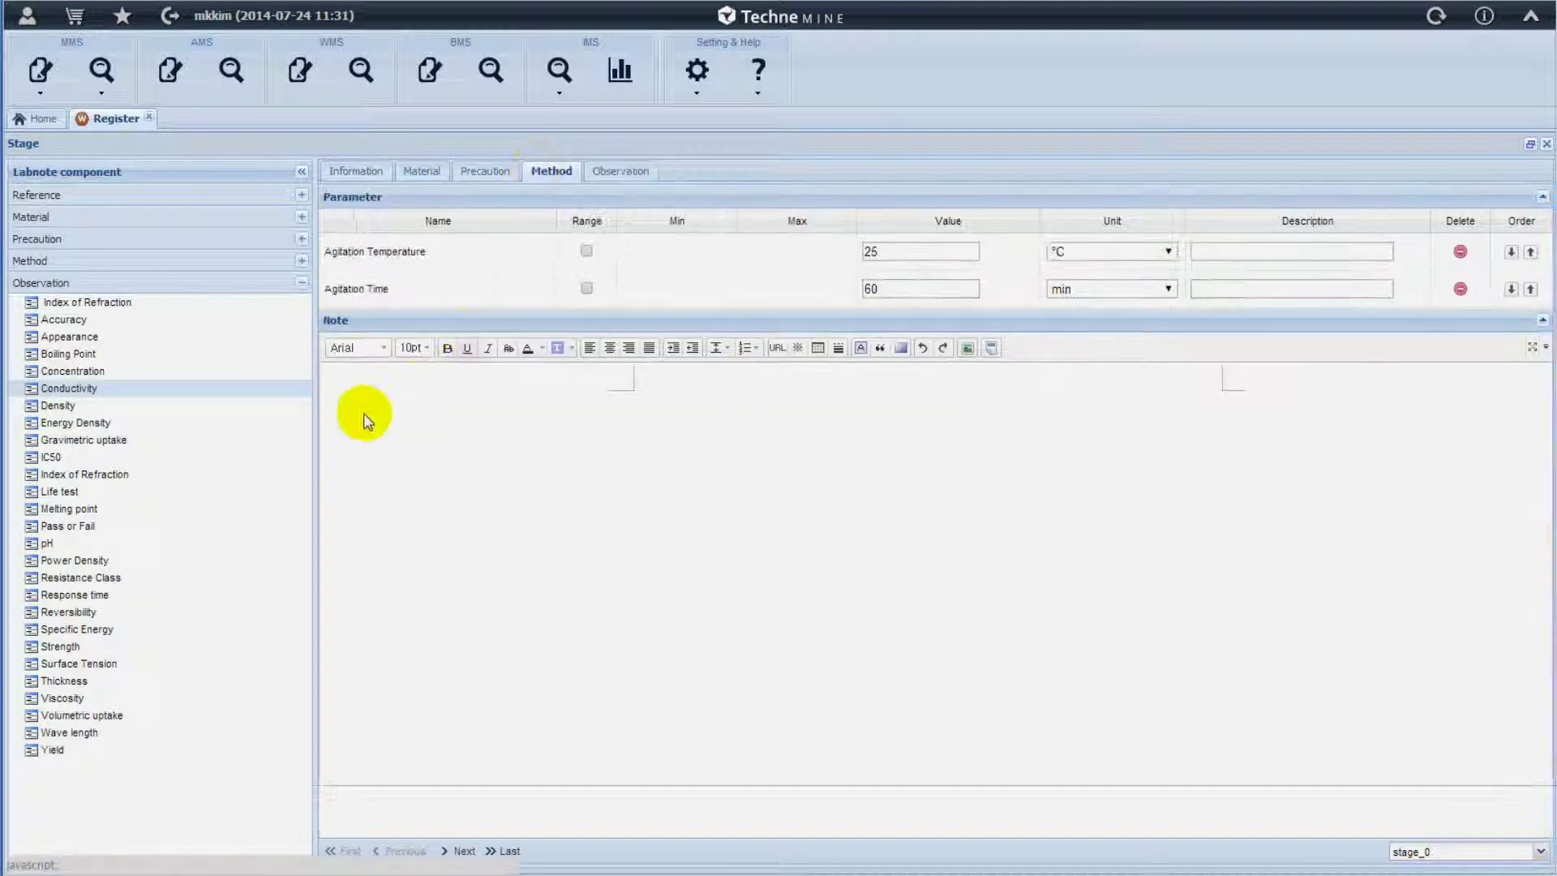
left_click(707, 405)
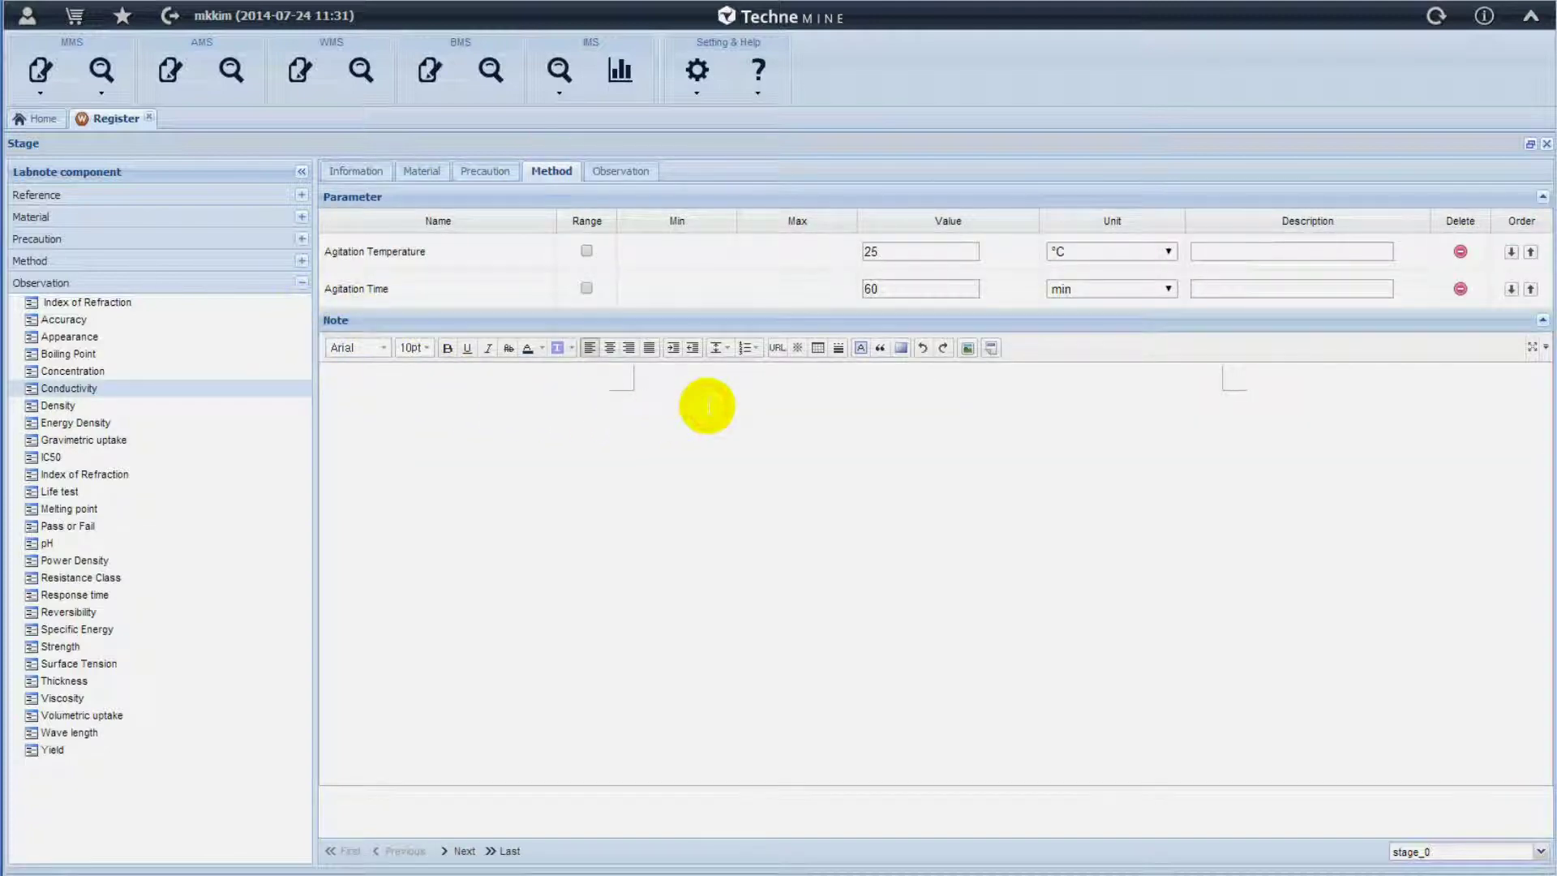
key("Return")
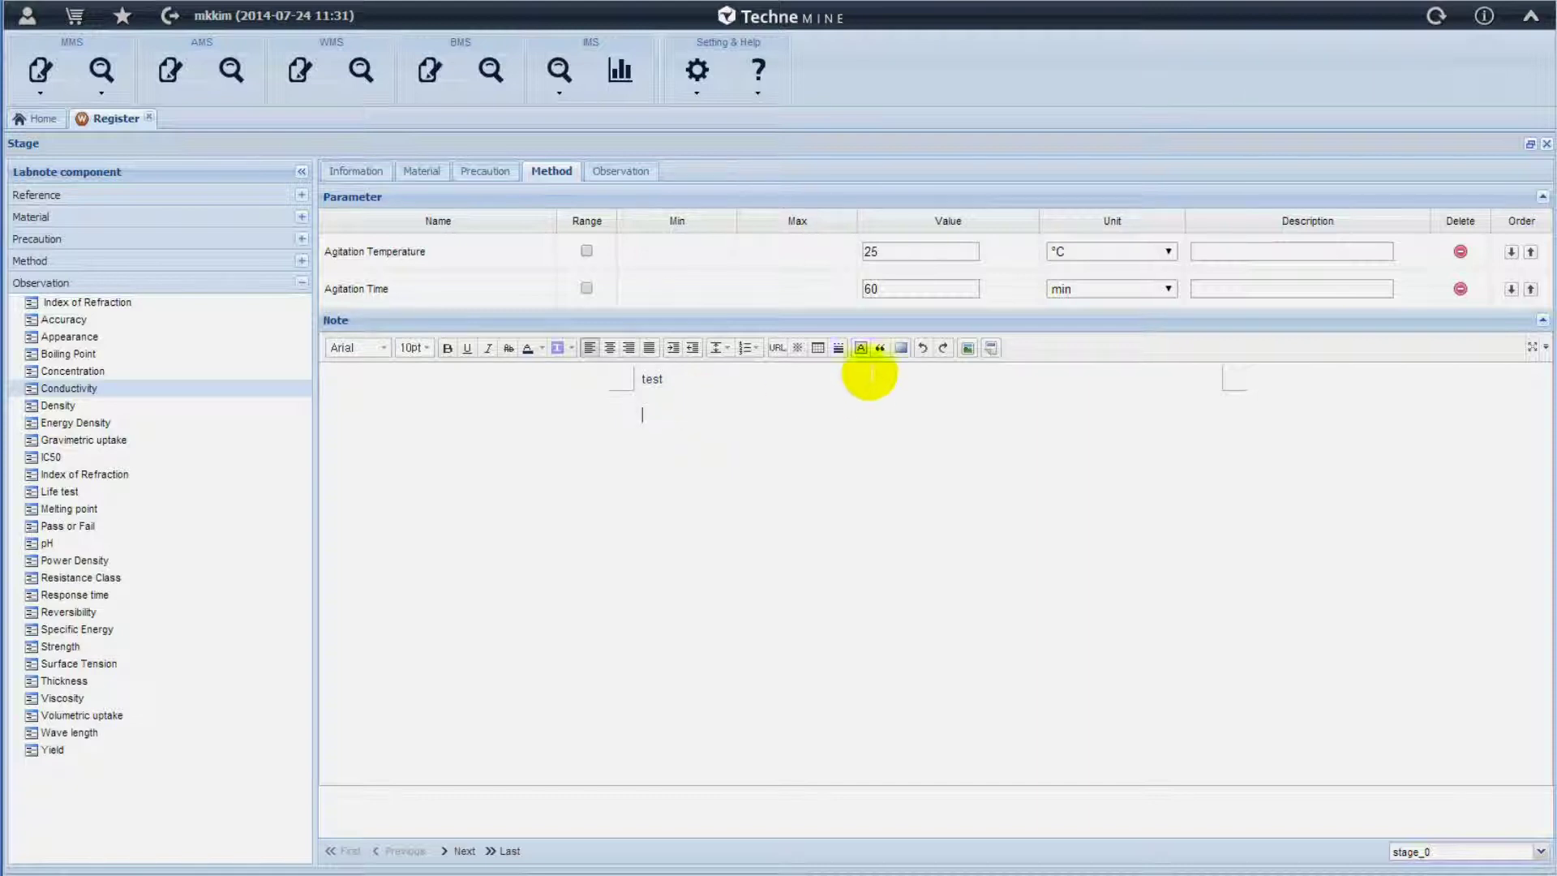
left_click(817, 348)
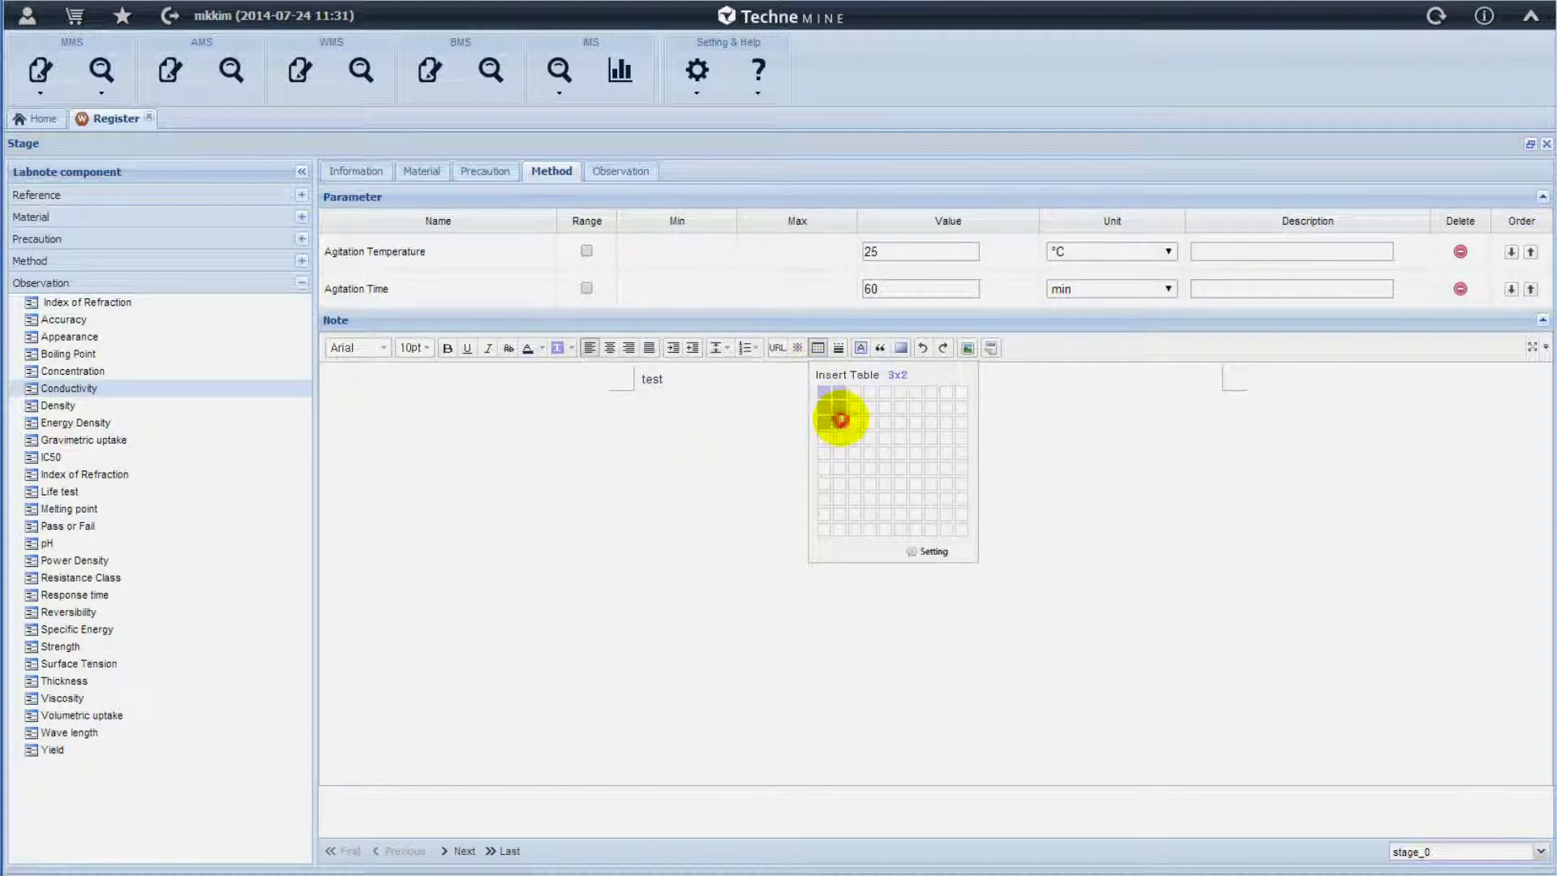
left_click(838, 420)
type("test")
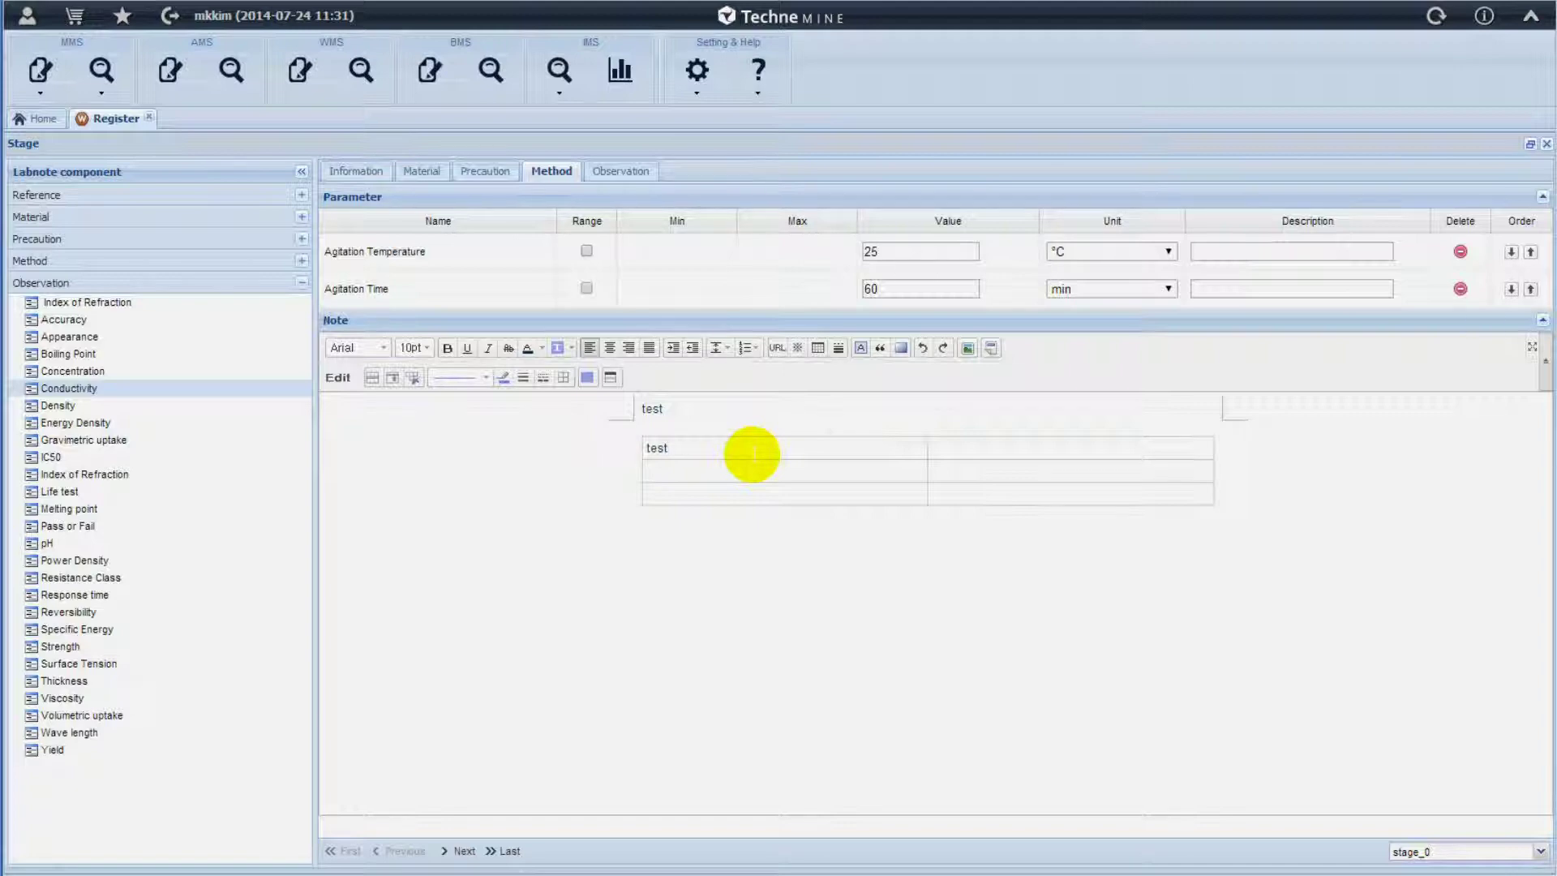
Browse forward to stage_2 and back to stage_0, and close the stage editor to return to the workflow diagram
left_click(463, 854)
left_click(456, 850)
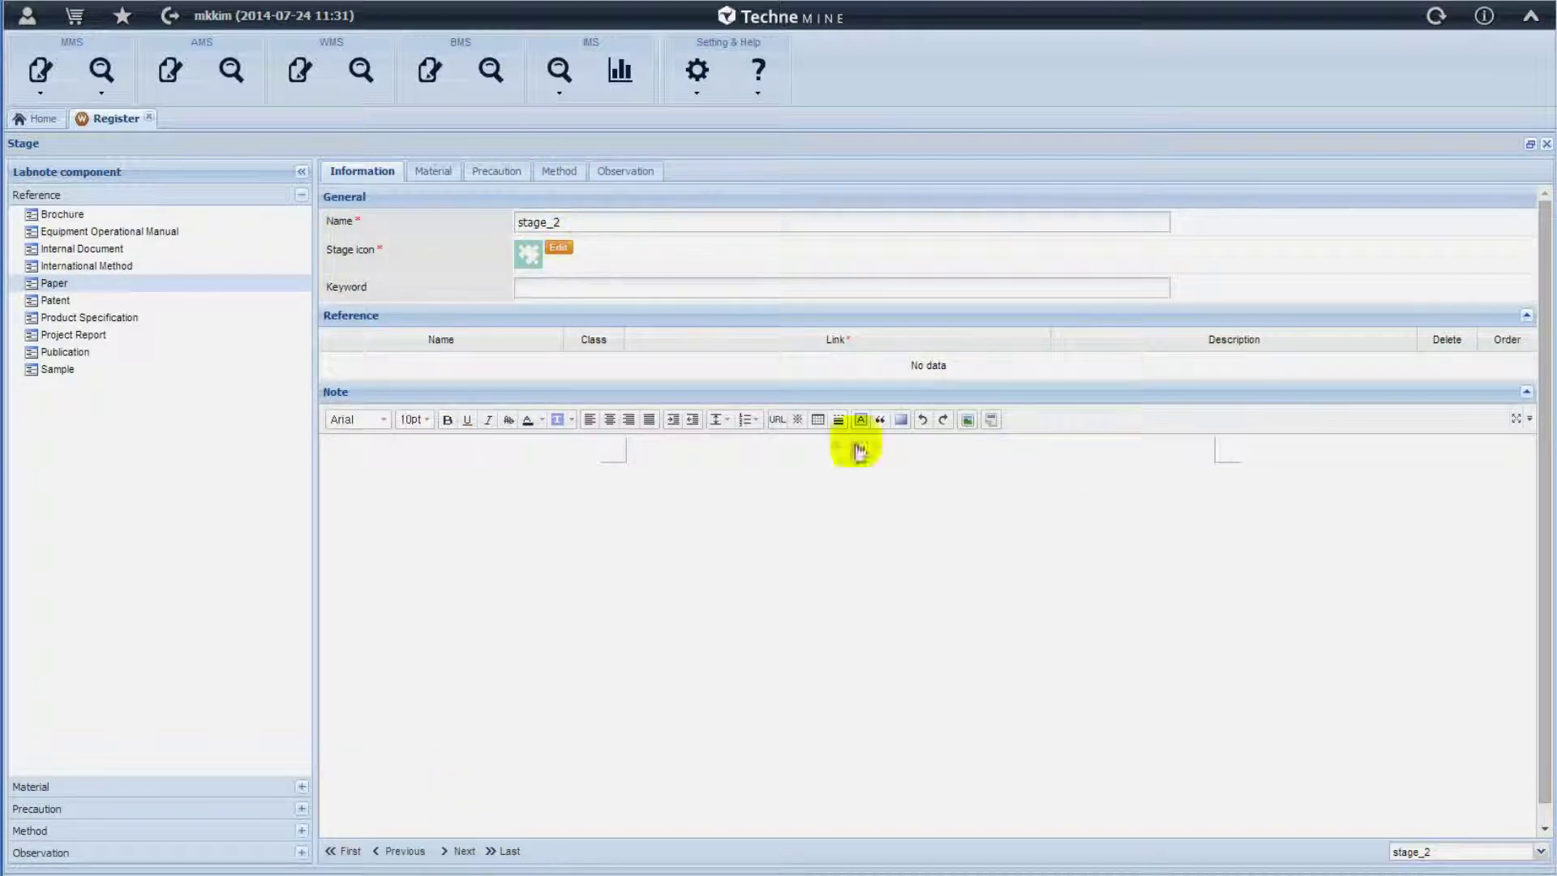
left_click(1539, 850)
left_click(1420, 778)
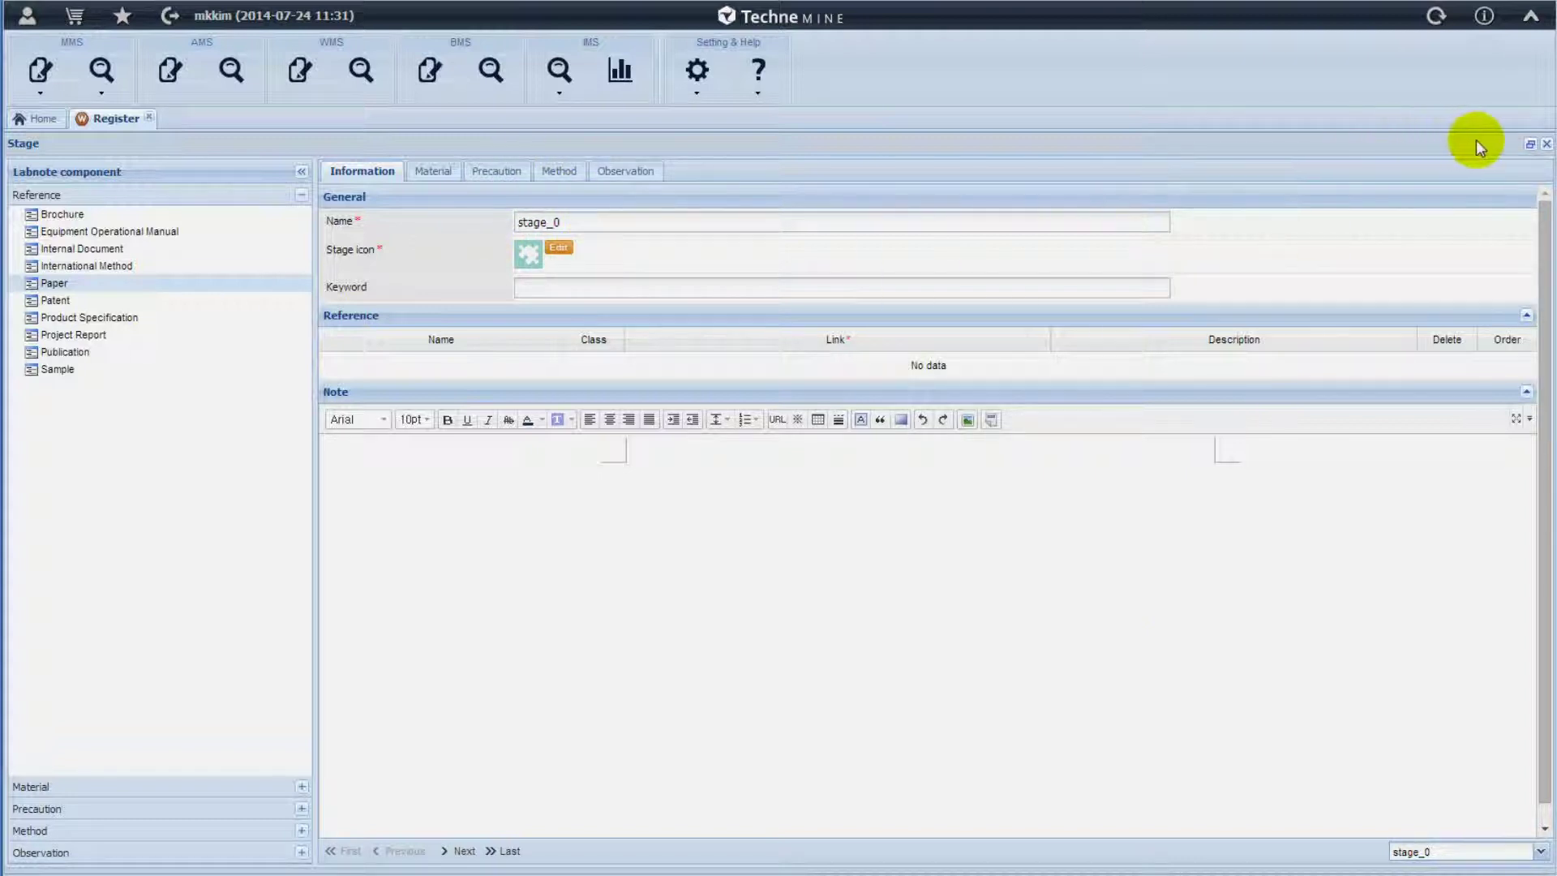
left_click(1547, 145)
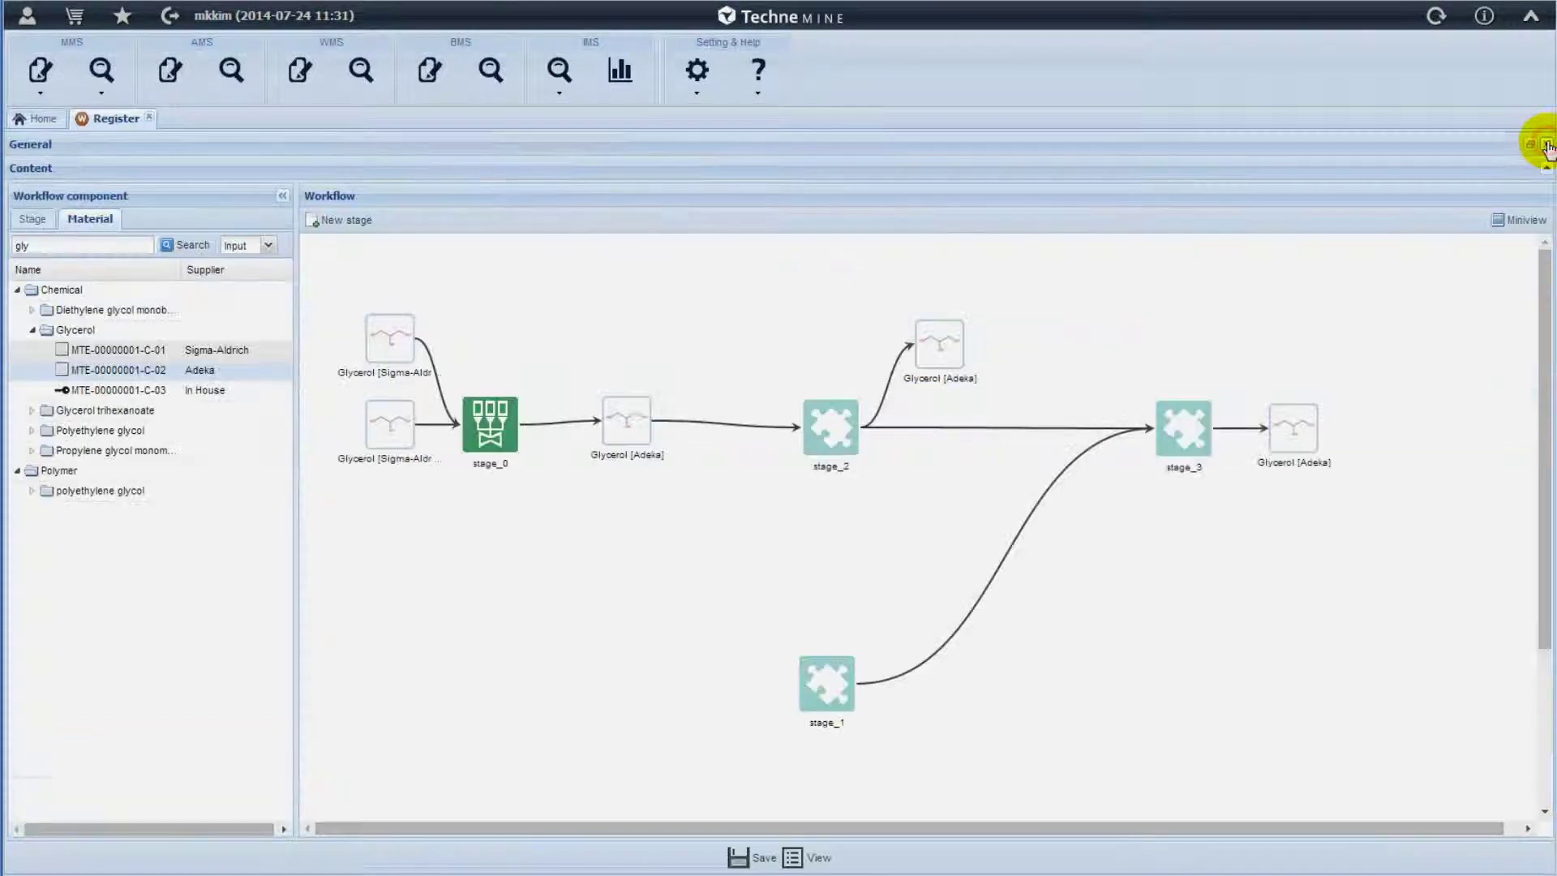